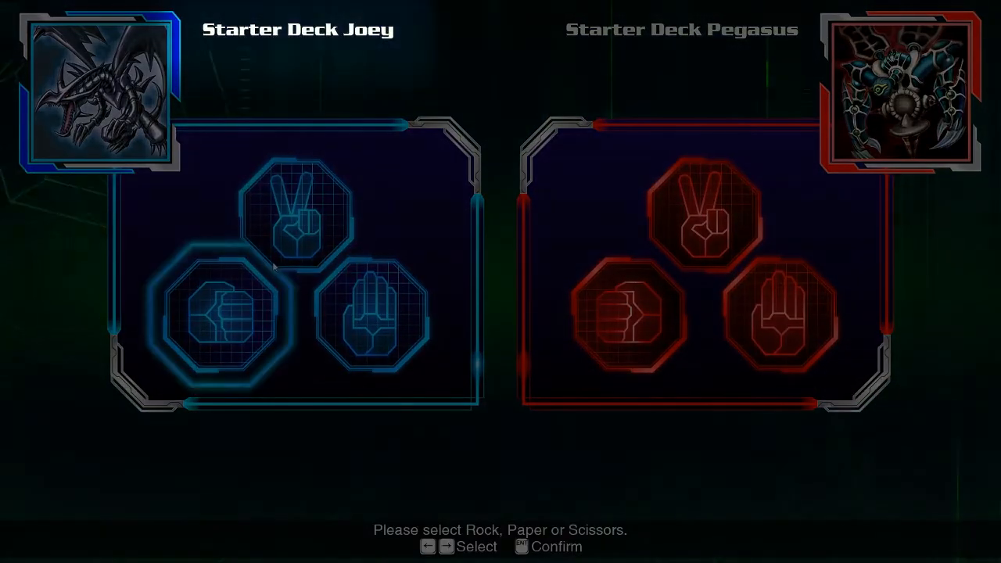
{"action": "left_click", "coordinate": [274, 267]}
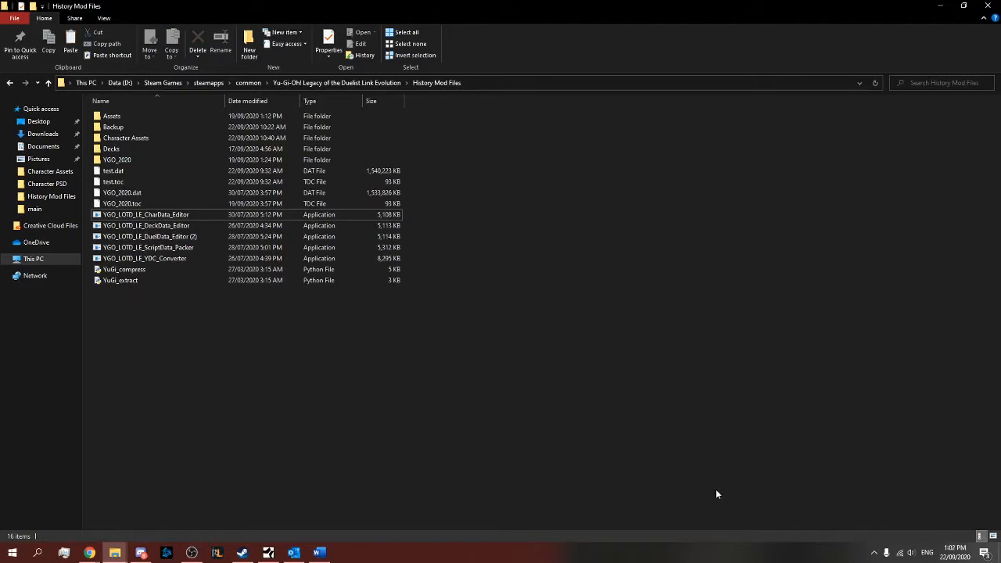
Launch YGO_LOTD_LE_CharData_Editor and load the chardata_E file from the YGO_2020\main folder
{"action": "double_click", "coordinate": [178, 219]}
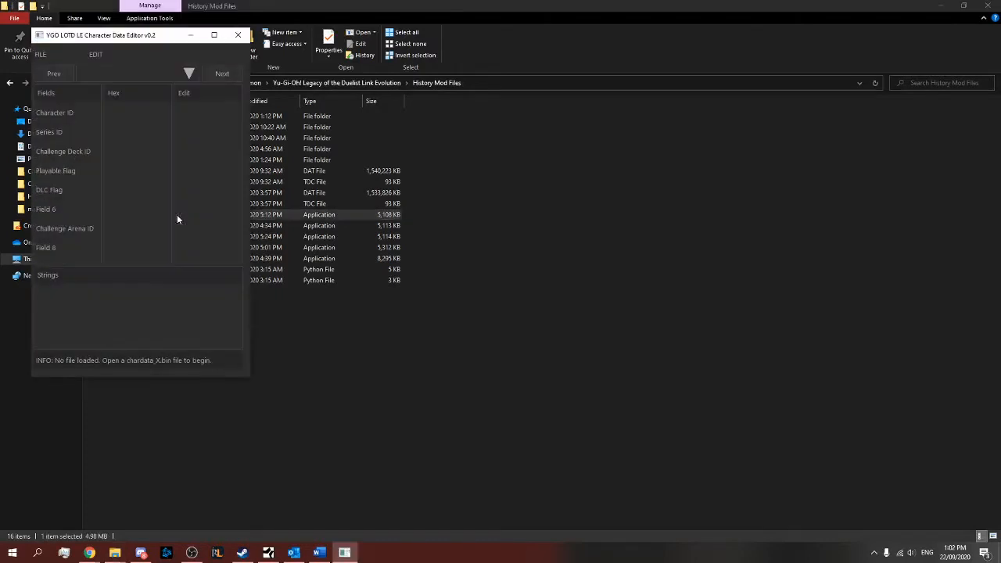
{"action": "left_click", "coordinate": [46, 54]}
{"action": "left_click", "coordinate": [45, 74]}
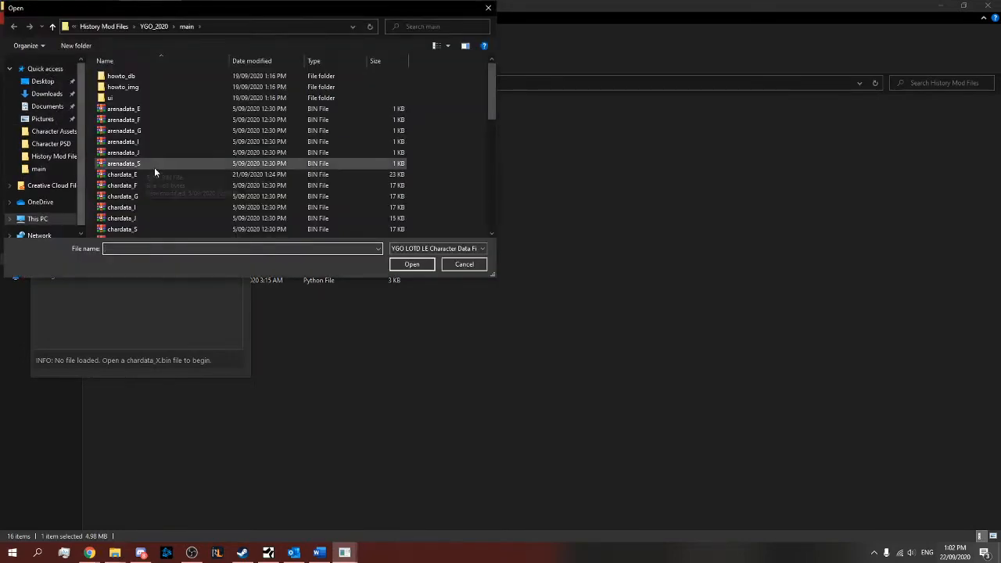
{"action": "left_click", "coordinate": [104, 27]}
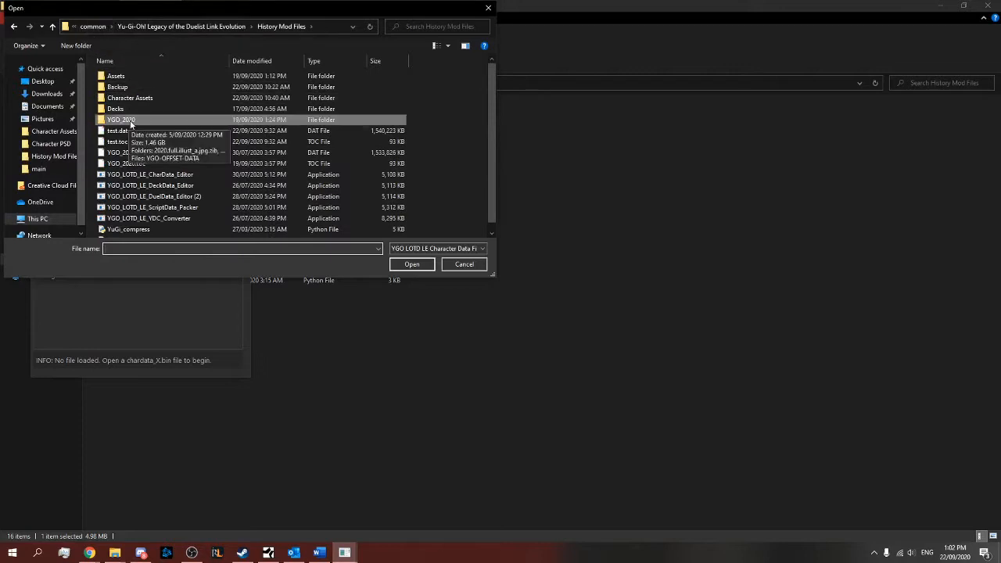
{"action": "double_click", "coordinate": [131, 123]}
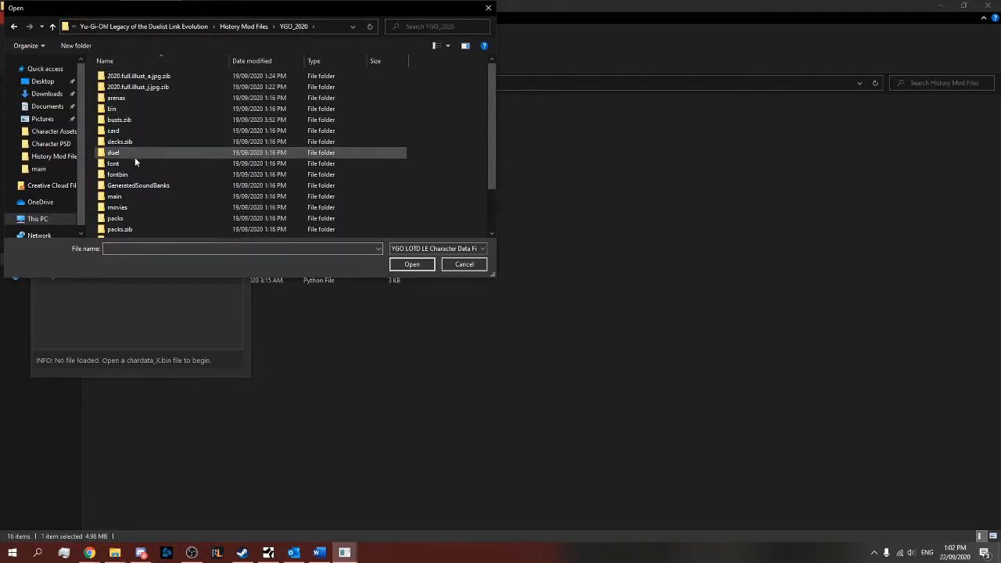
{"action": "scroll", "coordinate": [136, 176], "scroll_direction": "down", "scroll_amount": 1}
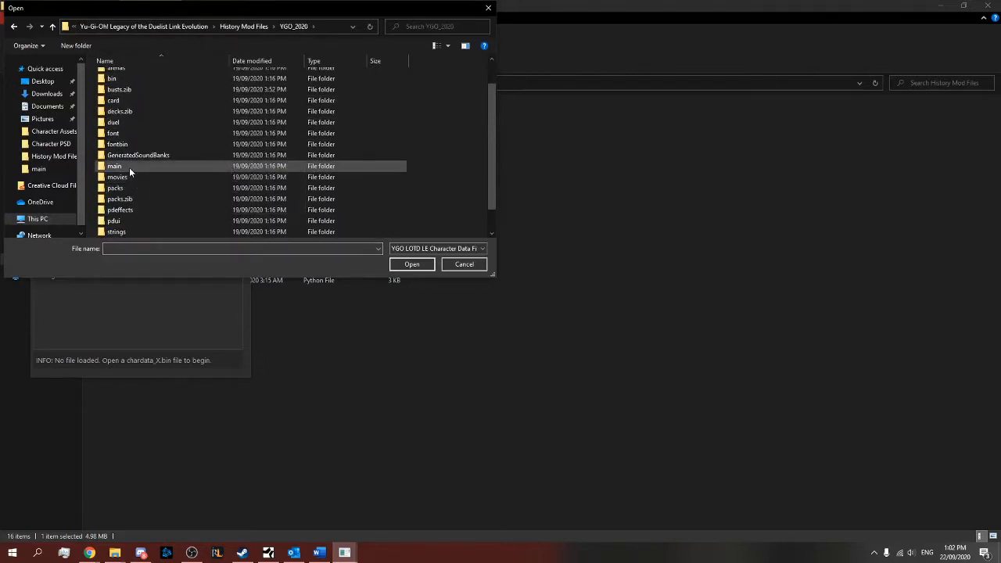
{"action": "double_click", "coordinate": [129, 167]}
{"action": "scroll", "coordinate": [132, 169], "scroll_direction": "down", "scroll_amount": 1}
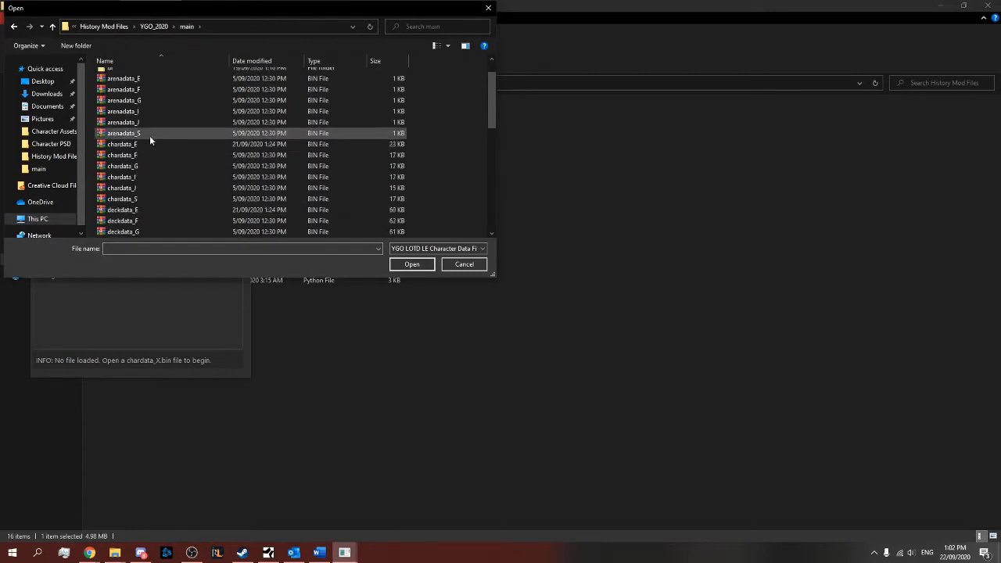
{"action": "left_click", "coordinate": [144, 145]}
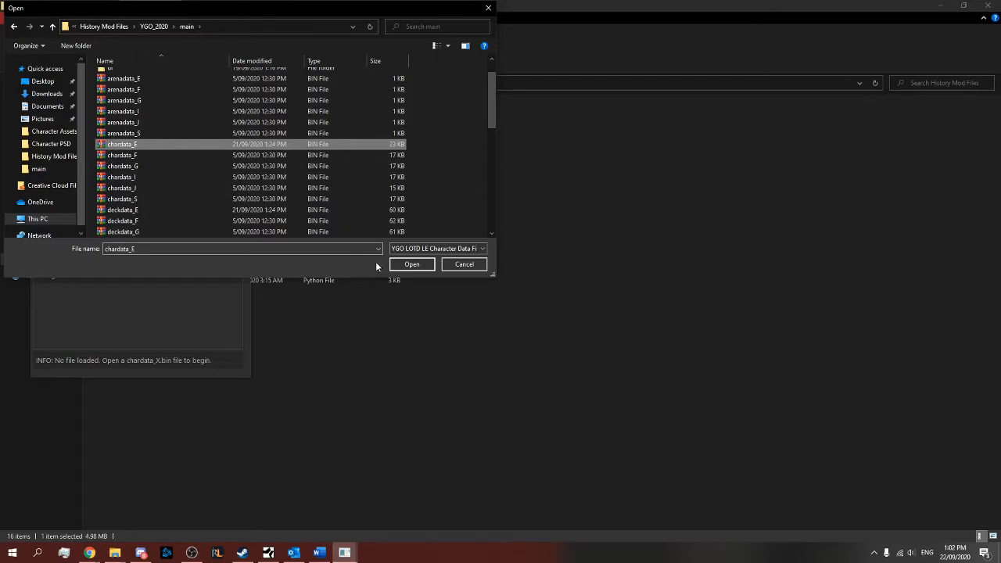
{"action": "left_click", "coordinate": [422, 264]}
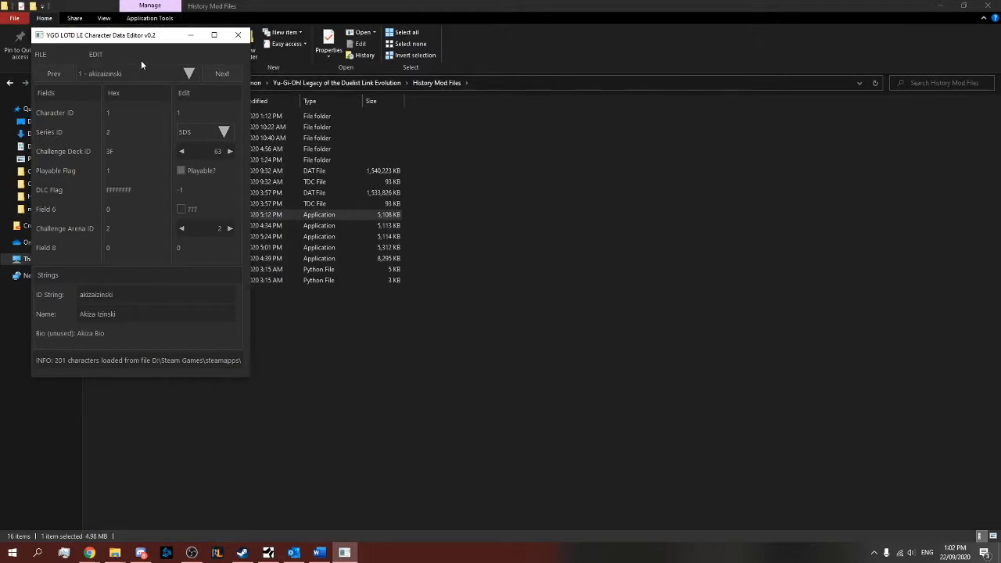
Add a new character with the series ZEXAL, mark it playable and set its challenge arena ID to 3
{"action": "left_click", "coordinate": [95, 53]}
{"action": "left_click", "coordinate": [105, 75]}
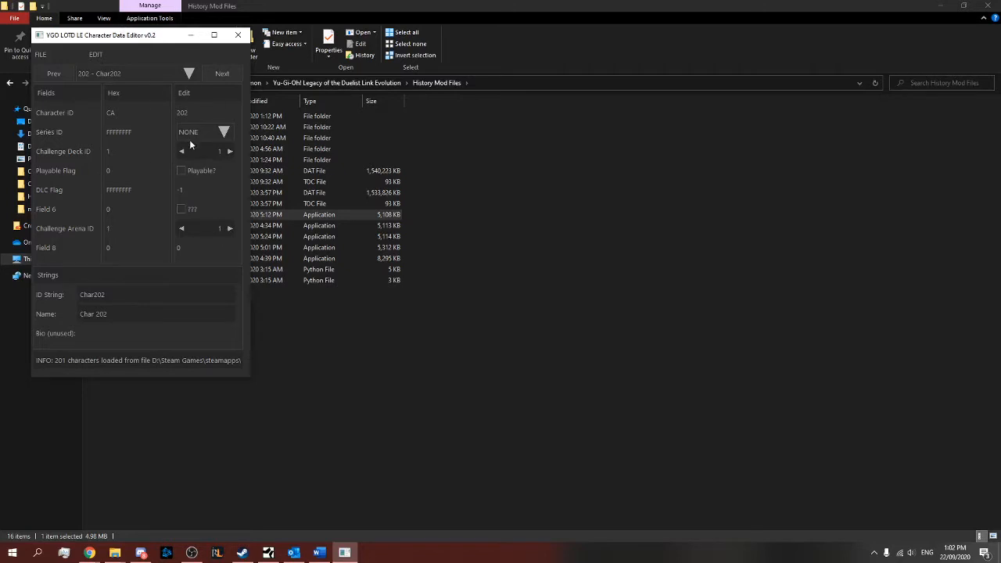
{"action": "left_click", "coordinate": [223, 133]}
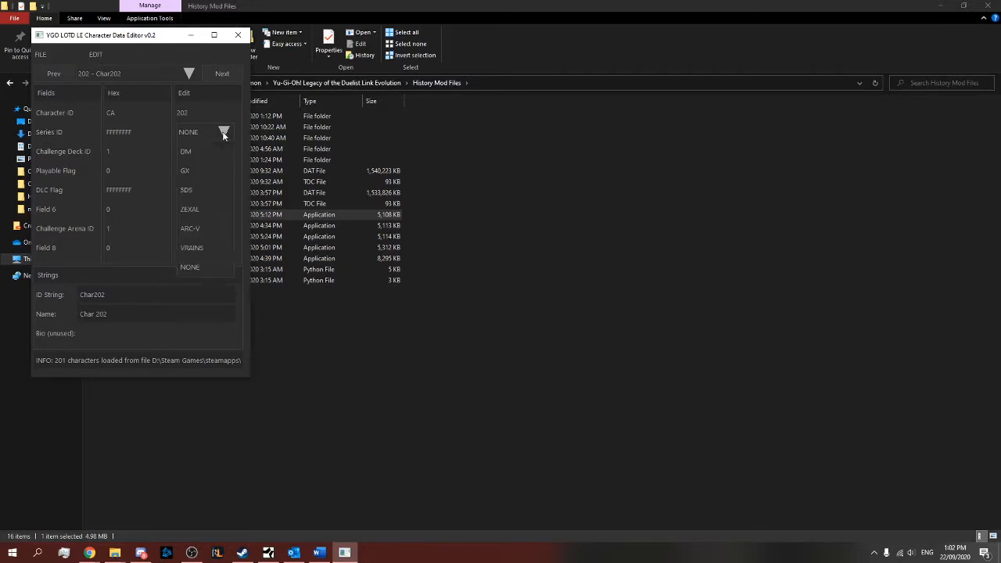
{"action": "left_click", "coordinate": [187, 210]}
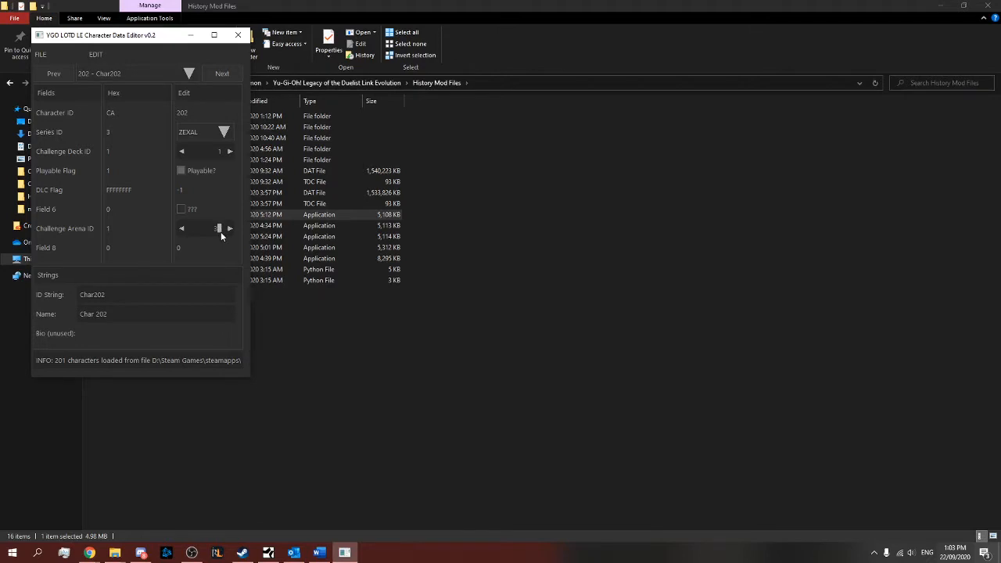
{"action": "left_click", "coordinate": [218, 256]}
Set the new character's ID string to SJ and name to Spellcaster's Judgement, and compare it with the preceding character
{"action": "left_click_drag", "start_coordinate": [118, 293], "coordinate": [48, 290]}
{"action": "type", "text": "SJ"}
{"action": "left_click", "coordinate": [125, 316]}
{"action": "type", "text": "Spellcaster's Judgement"}
{"action": "key", "text": "Tab"}
{"action": "left_click", "coordinate": [53, 78]}
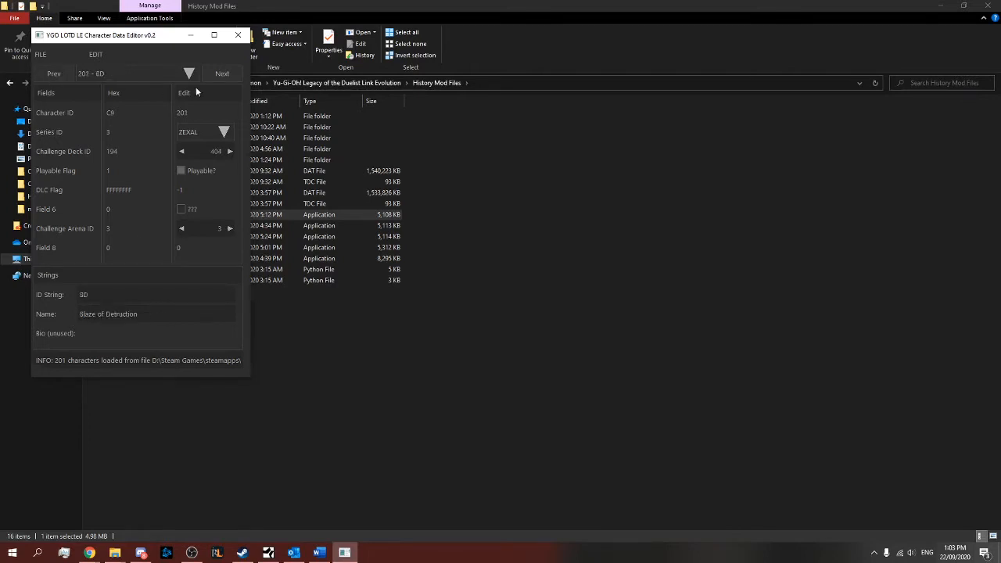
{"action": "left_click", "coordinate": [224, 75]}
Save the character data over chardata_E in the YGO_2020\main folder
{"action": "left_click", "coordinate": [57, 58]}
{"action": "left_click", "coordinate": [56, 93]}
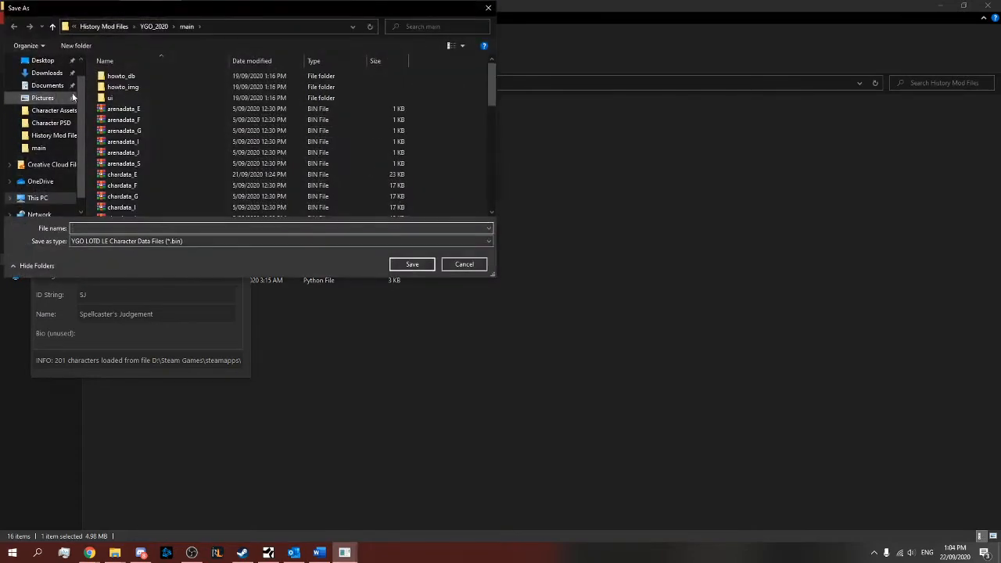
{"action": "left_click", "coordinate": [149, 174]}
{"action": "left_click", "coordinate": [412, 264]}
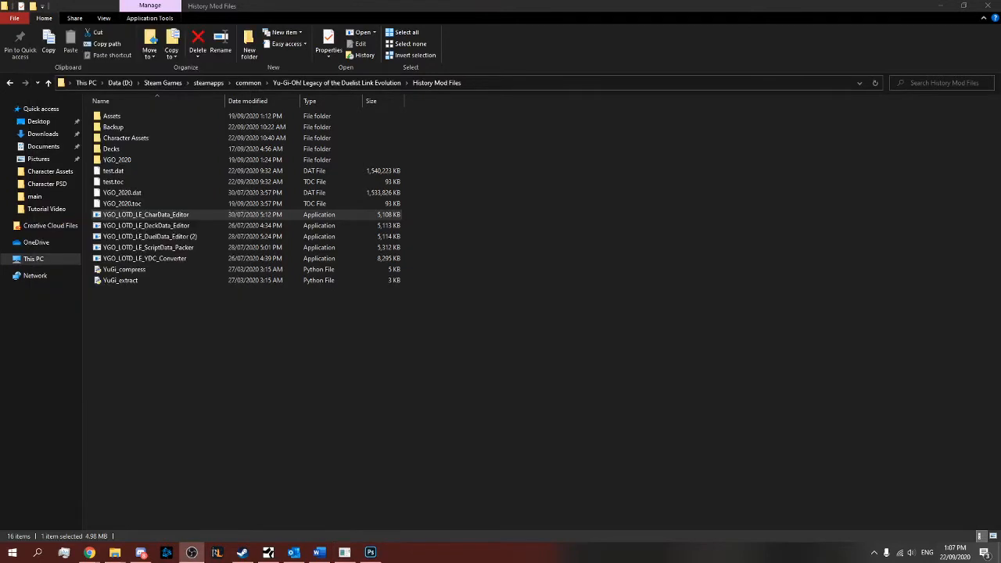
Open the busts.zib folder inside YGO_2020 and look through the character bust images, including adriangecko_neutral
{"action": "left_click", "coordinate": [212, 494]}
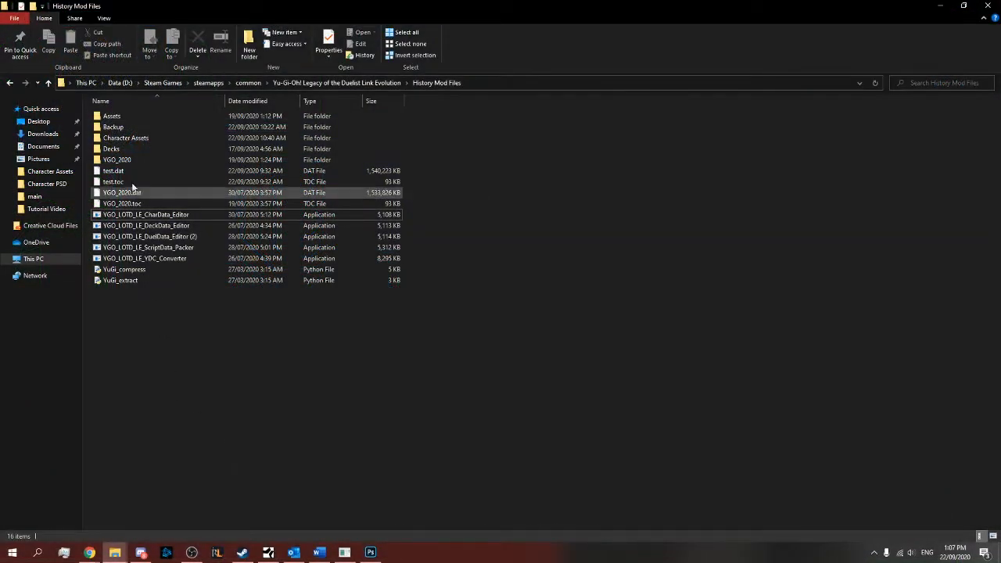
{"action": "double_click", "coordinate": [121, 160]}
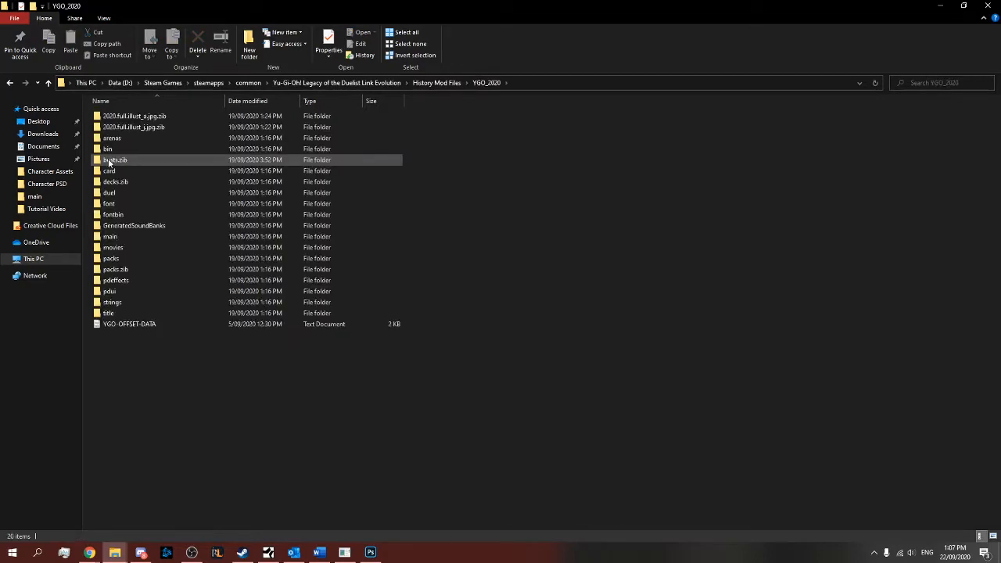
{"action": "double_click", "coordinate": [107, 160]}
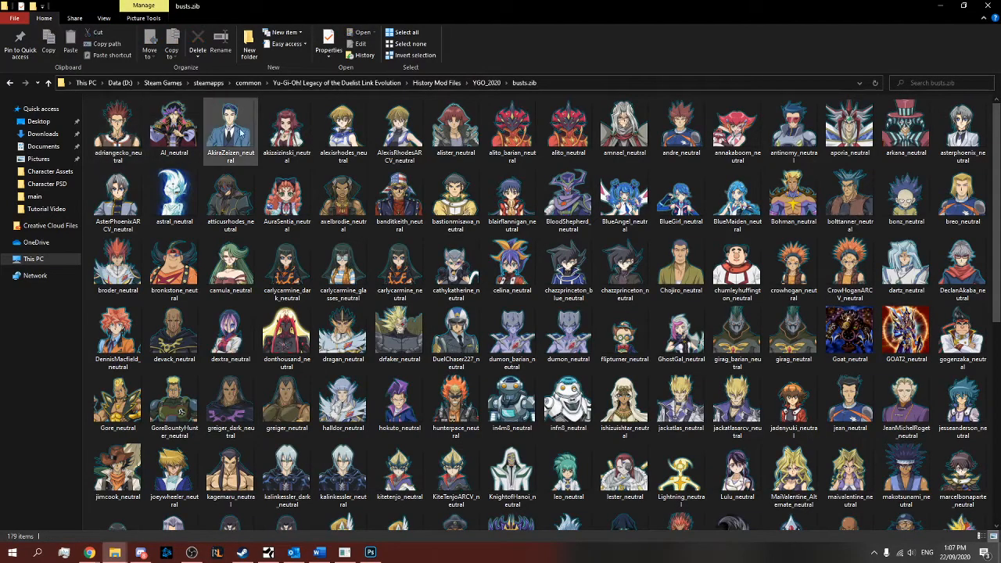
{"action": "scroll", "coordinate": [450, 202], "scroll_direction": "down", "scroll_amount": 5}
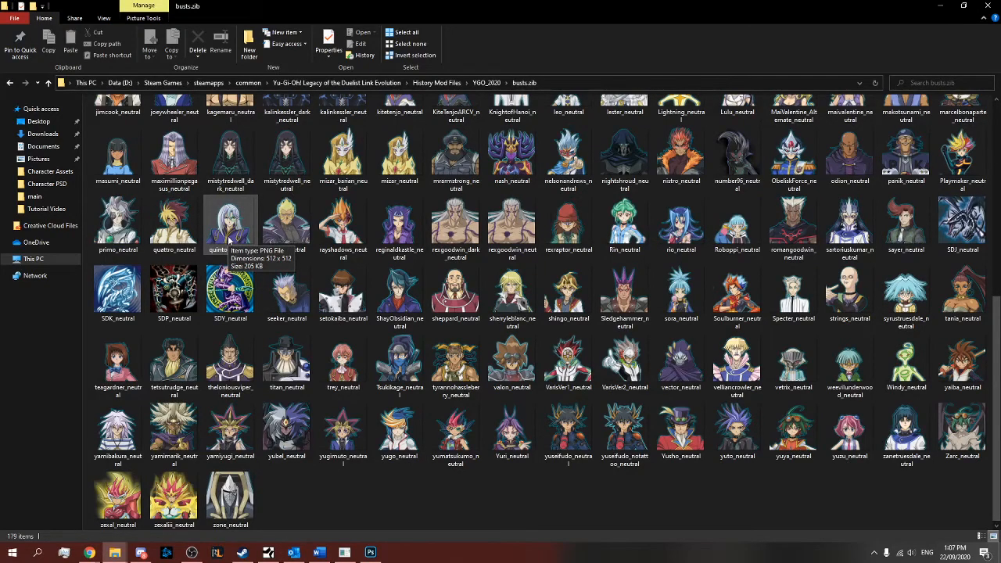
{"action": "scroll", "coordinate": [231, 239], "scroll_direction": "up", "scroll_amount": 5}
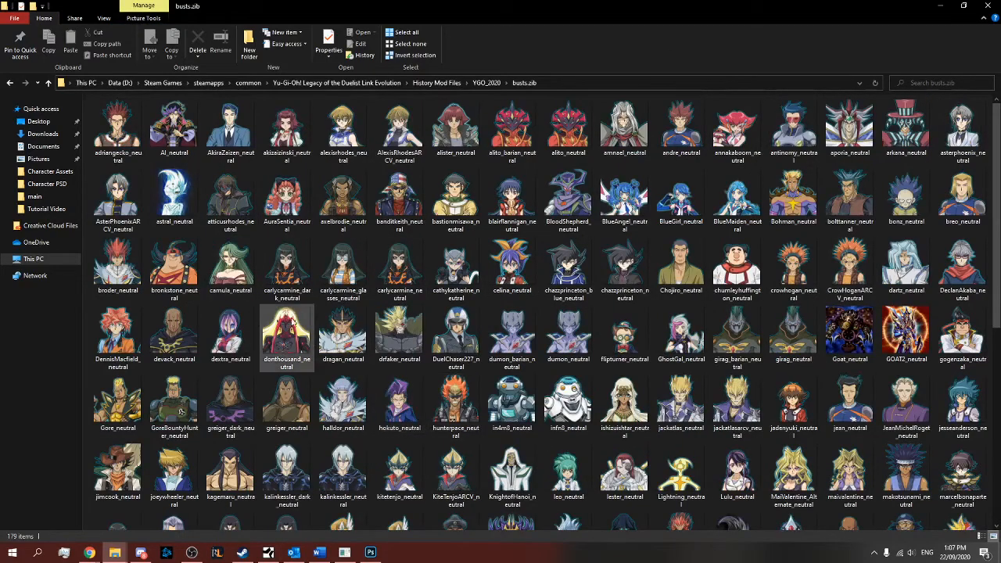
{"action": "left_click", "coordinate": [122, 138]}
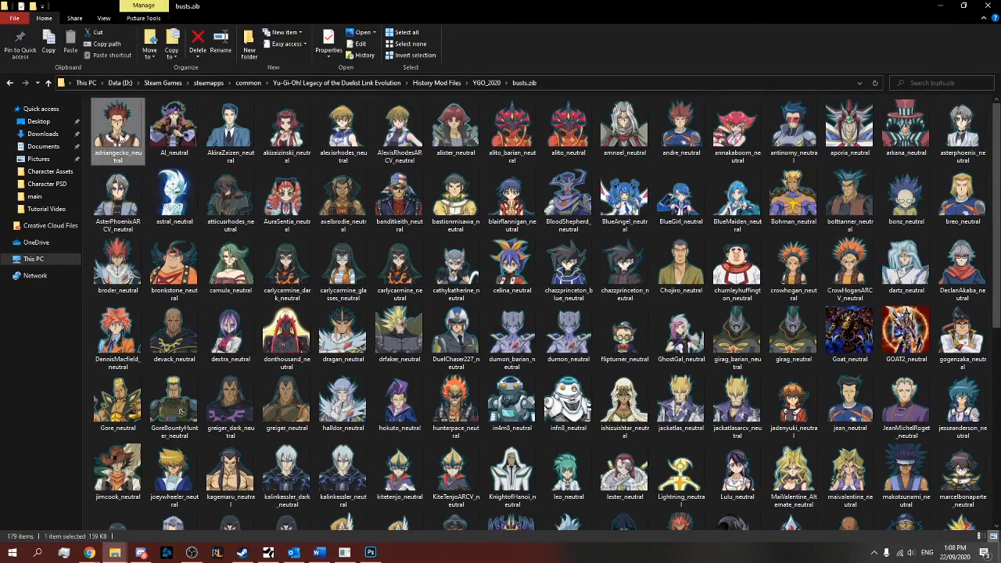
{"action": "right_click", "coordinate": [110, 132]}
{"action": "left_click", "coordinate": [450, 223]}
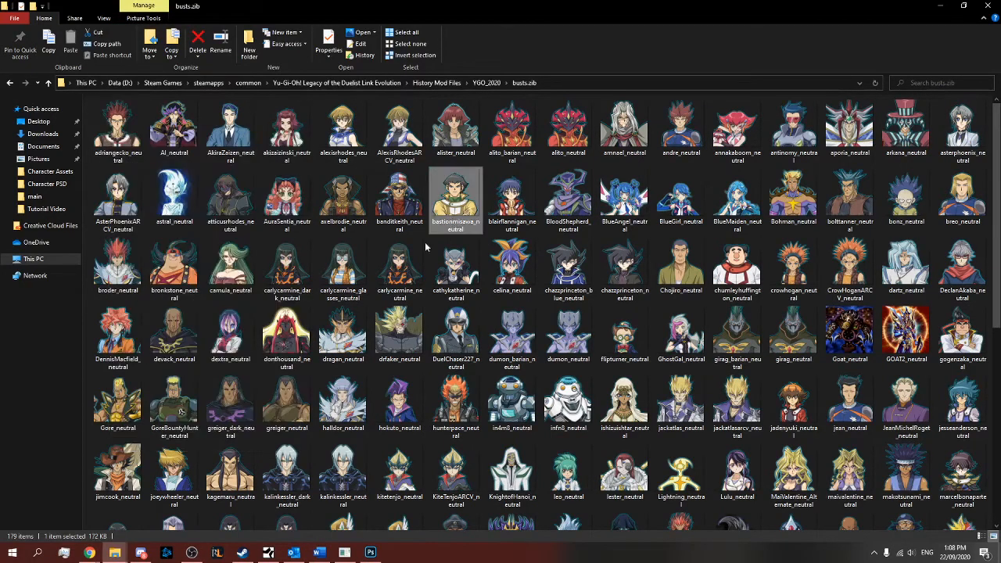
Place the DarkEradicatorWarlock-TF04-JP-VG image from the Tutorial Video folder into the adriangecko_neutral document in Photoshop
{"action": "mouse_move", "coordinate": [121, 547]}
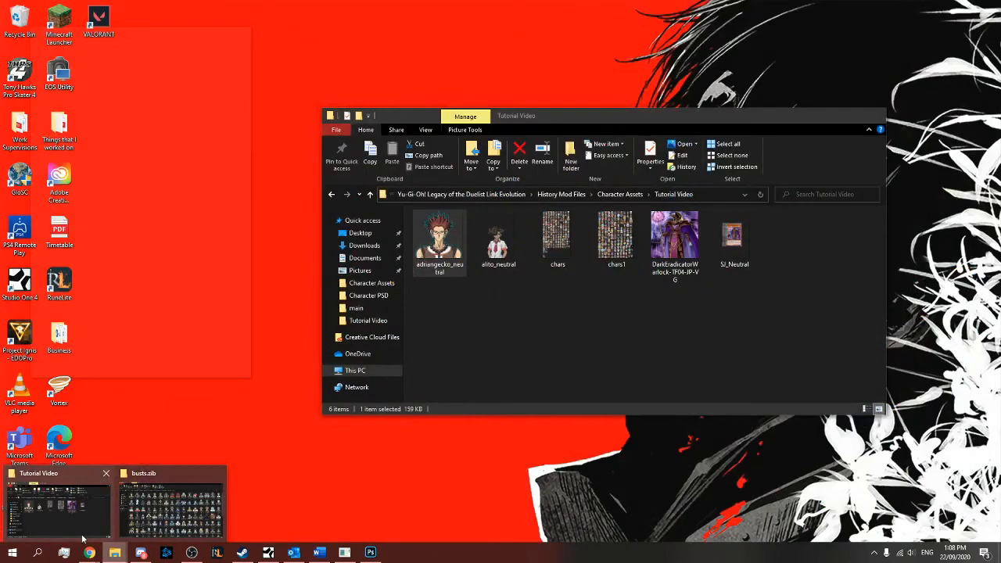
{"action": "left_click", "coordinate": [78, 520]}
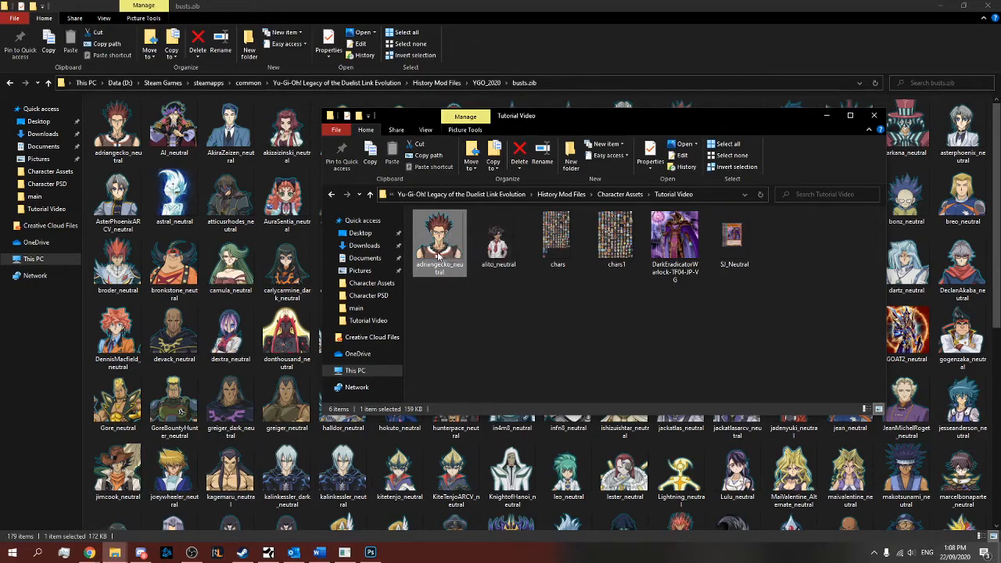
{"action": "left_click", "coordinate": [670, 255]}
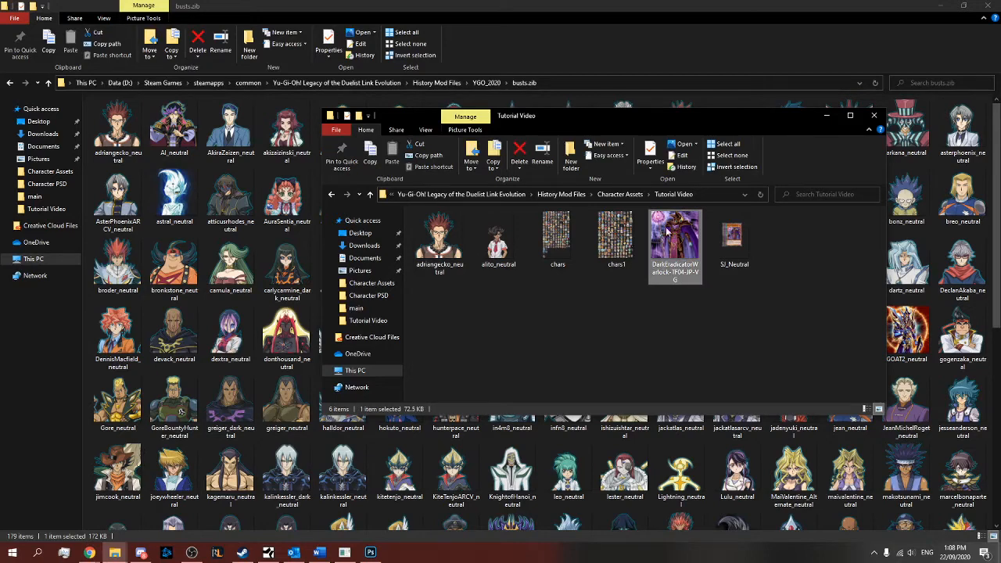
{"action": "left_click", "coordinate": [371, 552]}
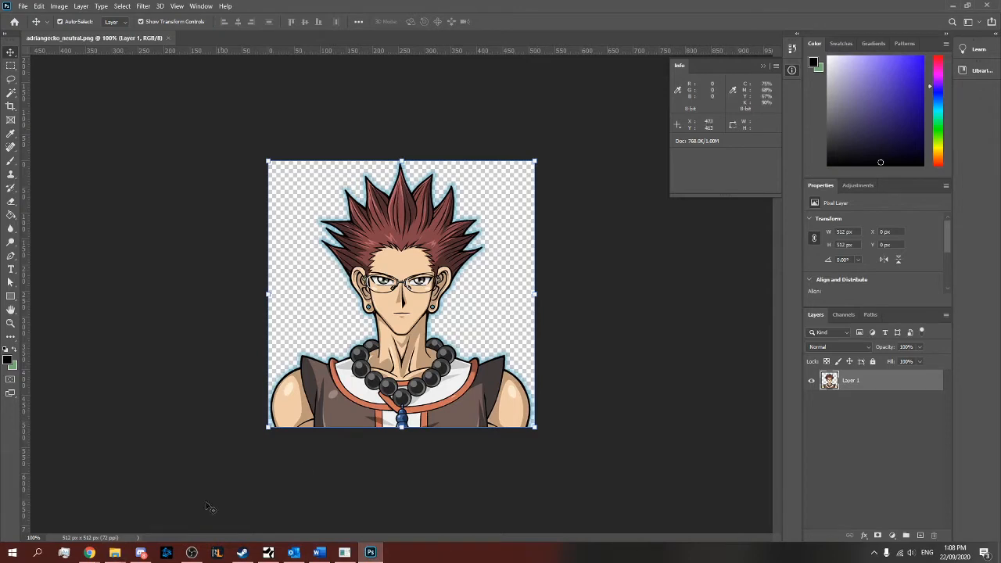
{"action": "mouse_move", "coordinate": [120, 557]}
{"action": "left_click", "coordinate": [55, 504]}
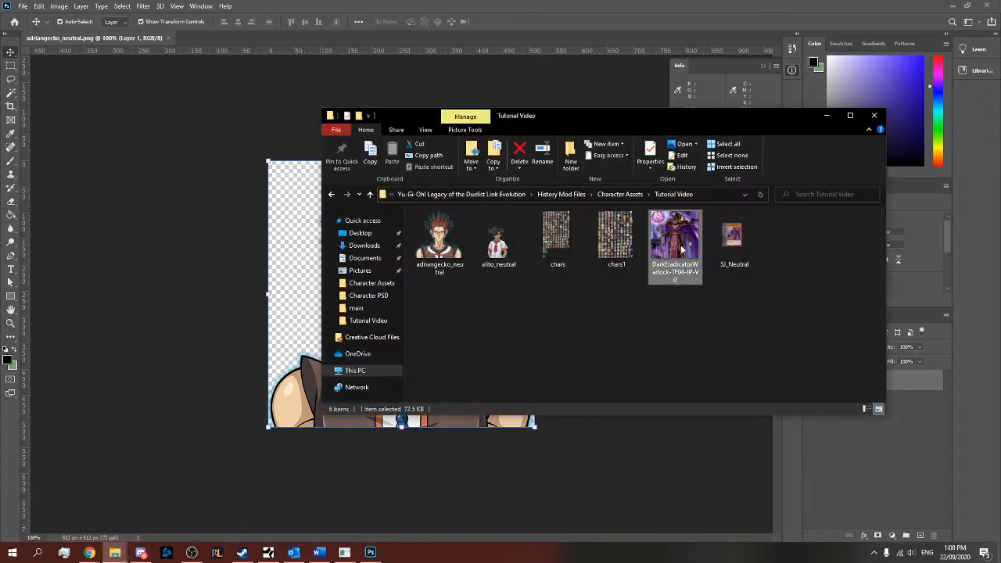
{"action": "left_click_drag", "start_coordinate": [681, 246], "coordinate": [290, 268]}
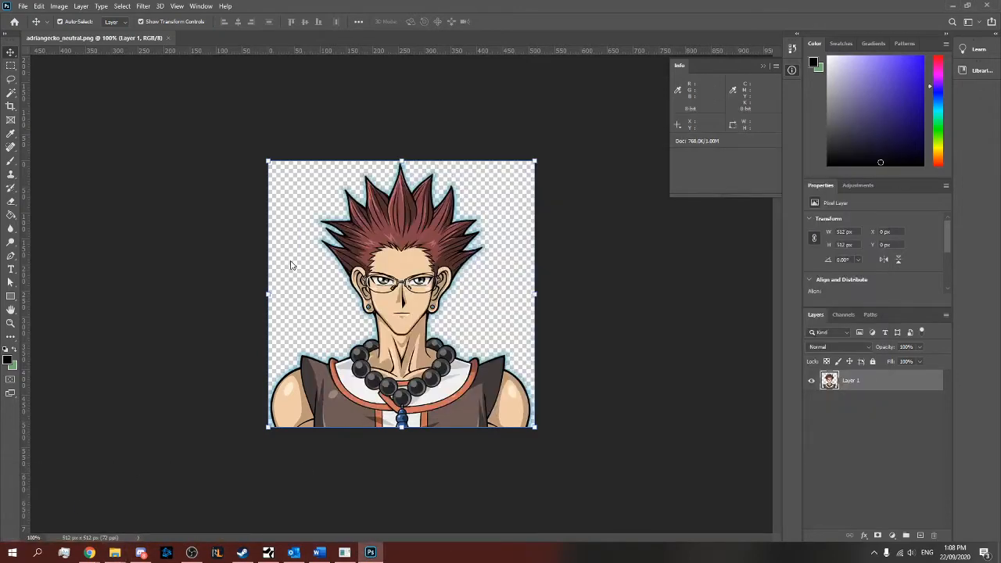
Scale the placed warlock image to about 519 px square so it covers the whole canvas, and commit the transform
{"action": "left_click_drag", "start_coordinate": [507, 189], "coordinate": [538, 159]}
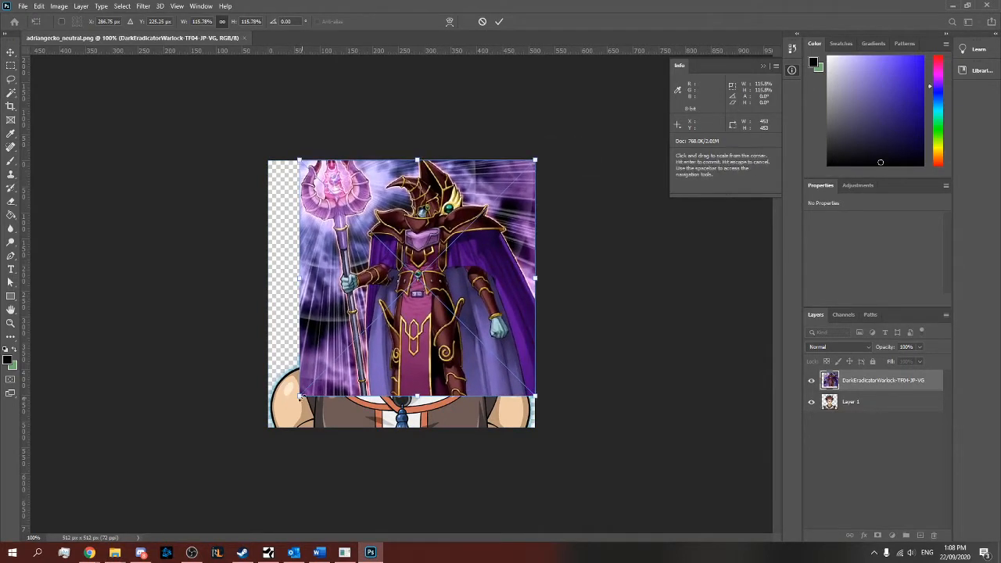
{"action": "left_click_drag", "start_coordinate": [299, 395], "coordinate": [266, 430]}
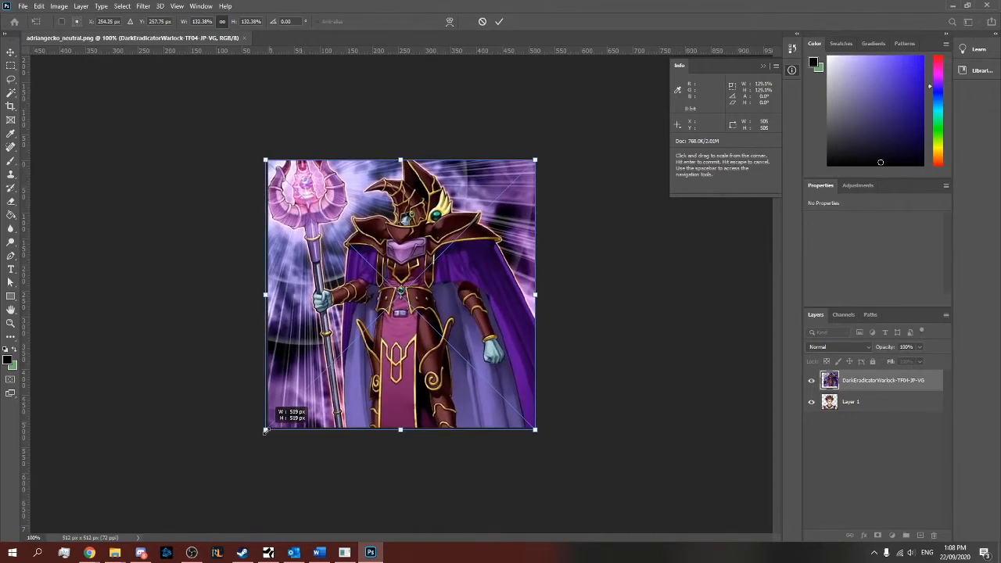
{"action": "left_click", "coordinate": [502, 25]}
Export the warlock document as a 512 x 512 px PNG, choosing the Tutorial Video folder as the destination
{"action": "left_click", "coordinate": [22, 6]}
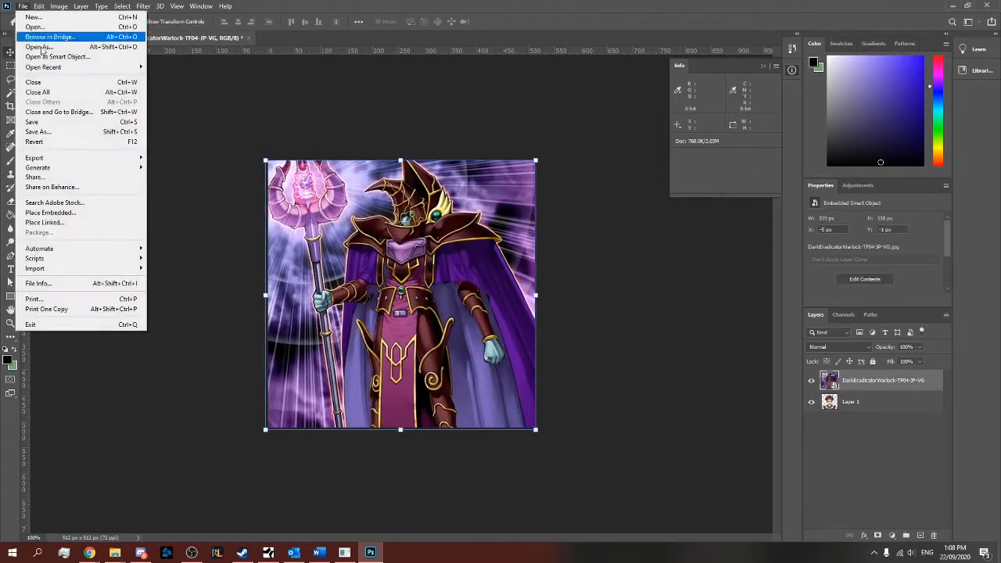
{"action": "mouse_move", "coordinate": [95, 159]}
{"action": "left_click", "coordinate": [172, 168]}
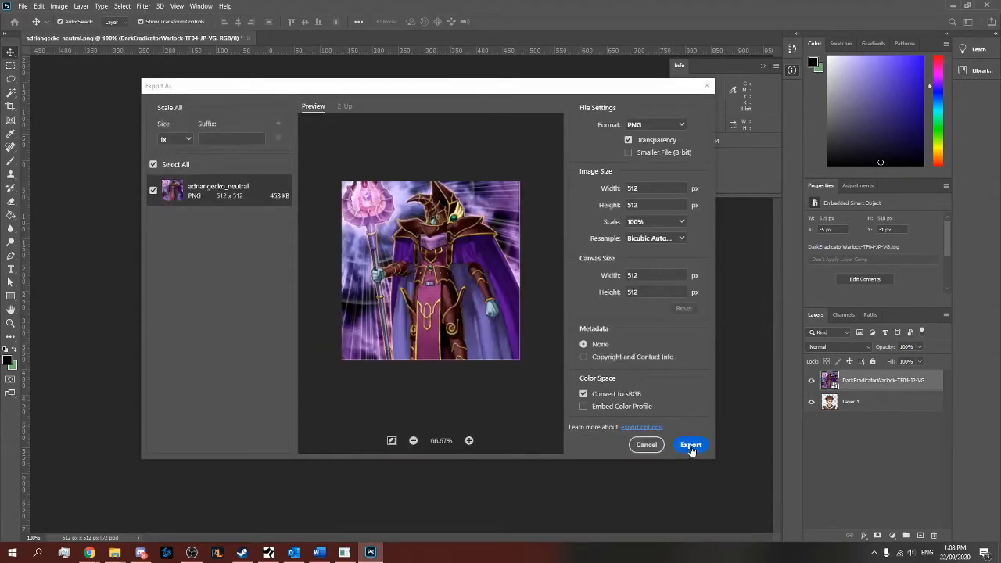
{"action": "left_click", "coordinate": [691, 446]}
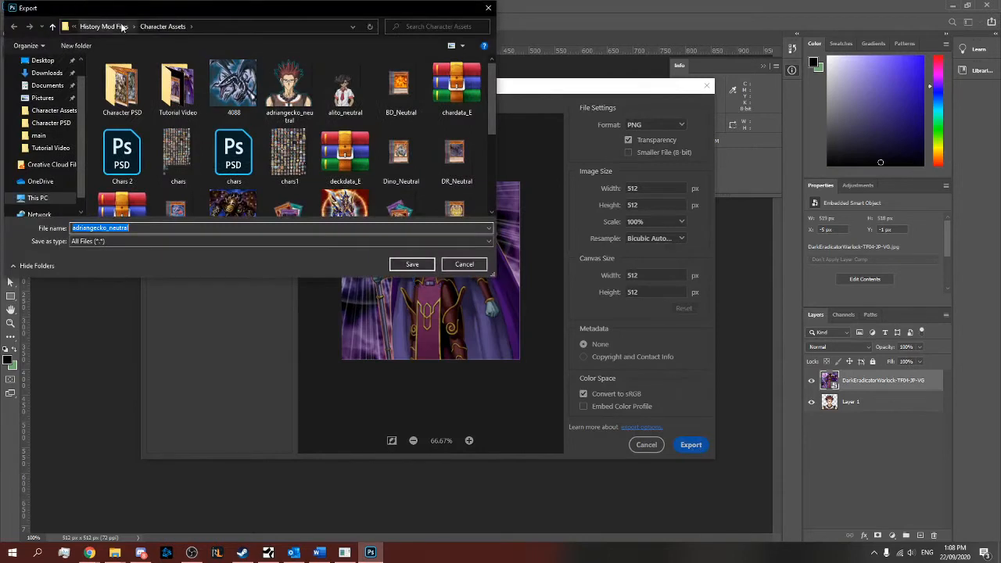
{"action": "double_click", "coordinate": [178, 86]}
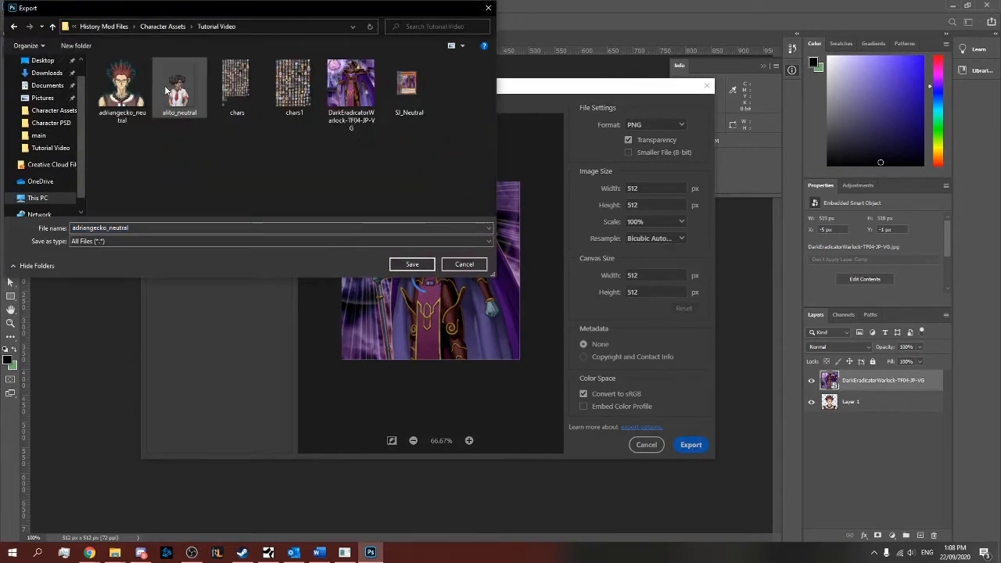
Check the character's ID string in the Character Data Editor, and save the export as SJ_NEUTRAL1
{"action": "double_click", "coordinate": [134, 229]}
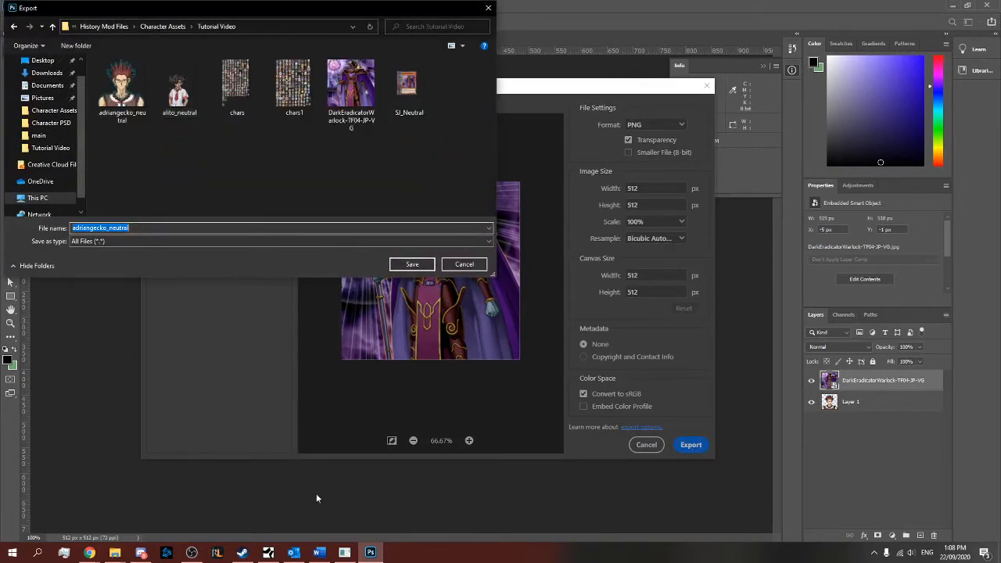
{"action": "left_click", "coordinate": [344, 552]}
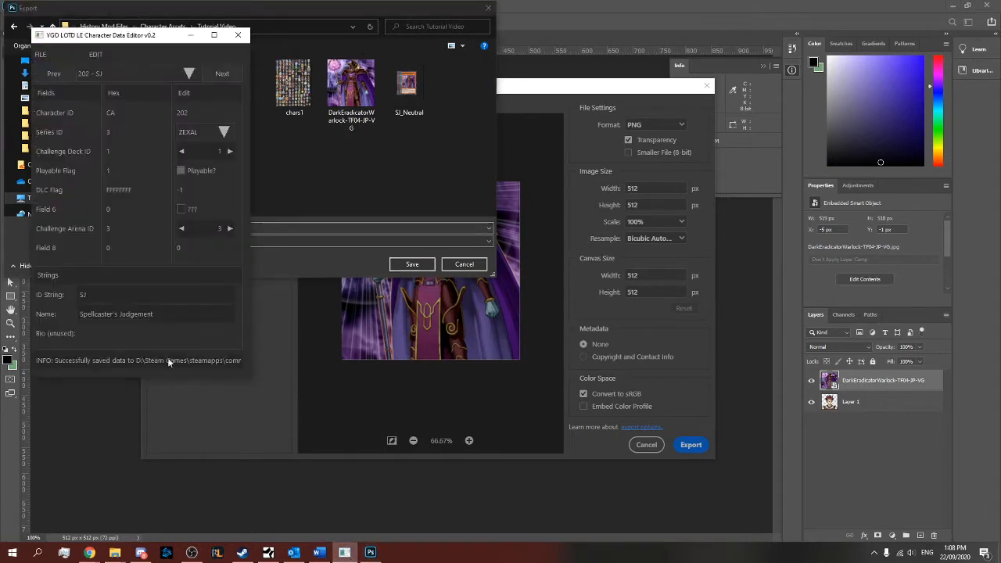
{"action": "left_click", "coordinate": [281, 237]}
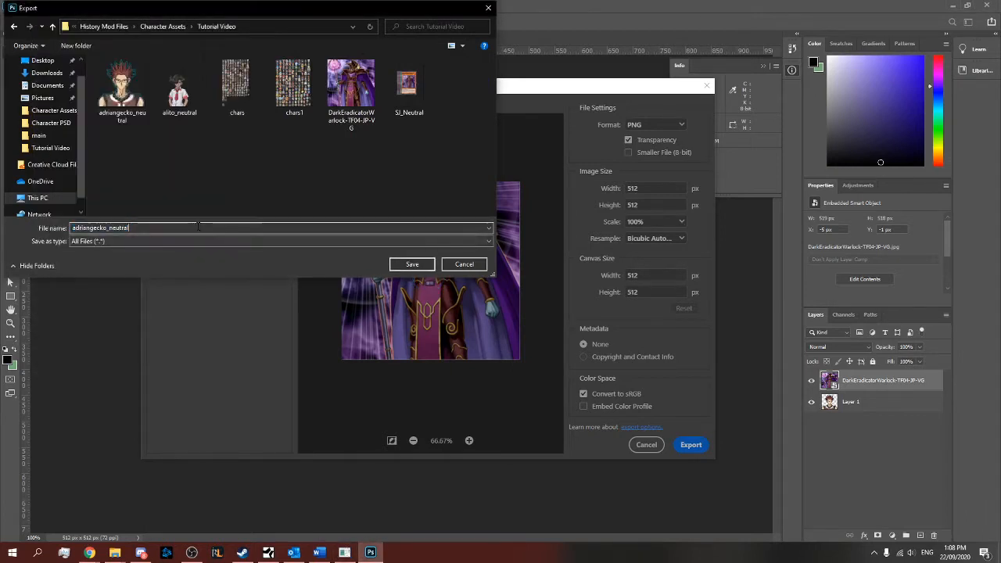
{"action": "type", "text": "SJ_NEU"}
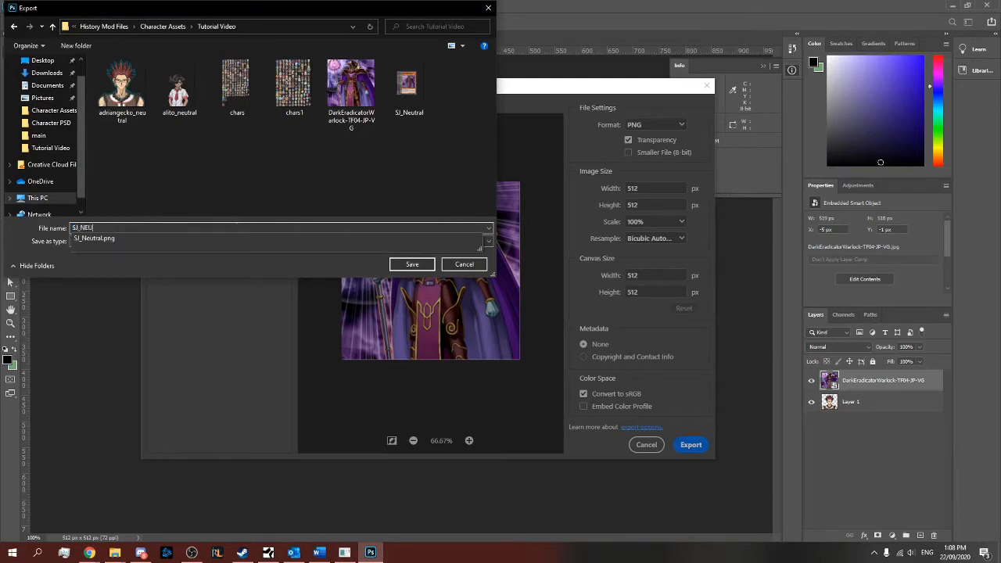
{"action": "key", "text": "BackSpace"}
{"action": "type", "text": "EUTRAL"}
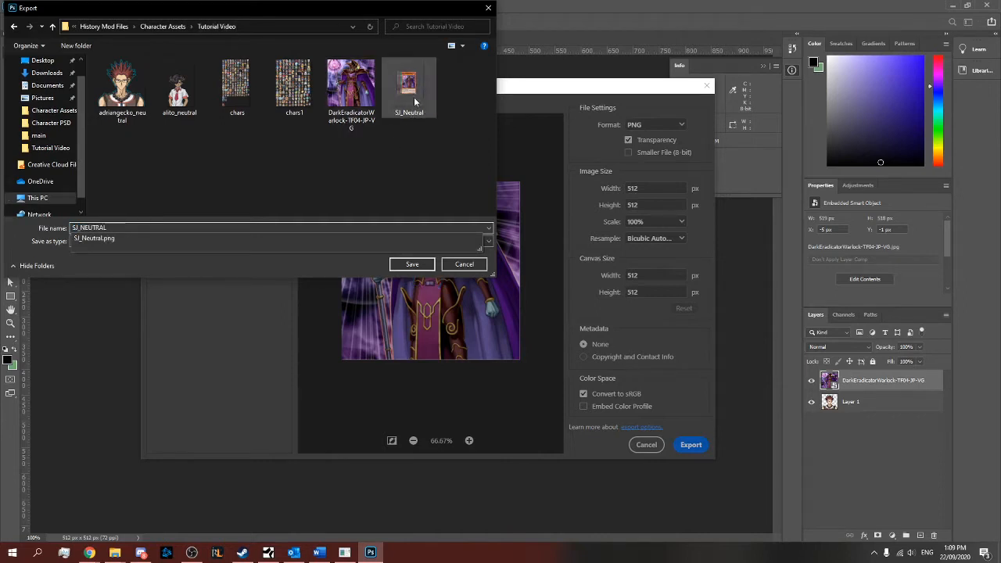
{"action": "type", "text": "1"}
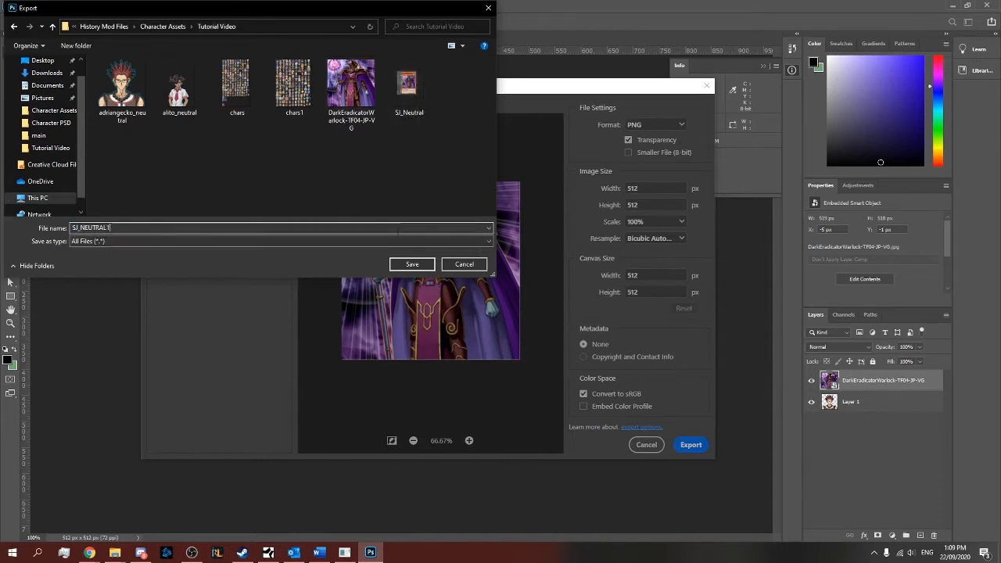
{"action": "left_click", "coordinate": [412, 264]}
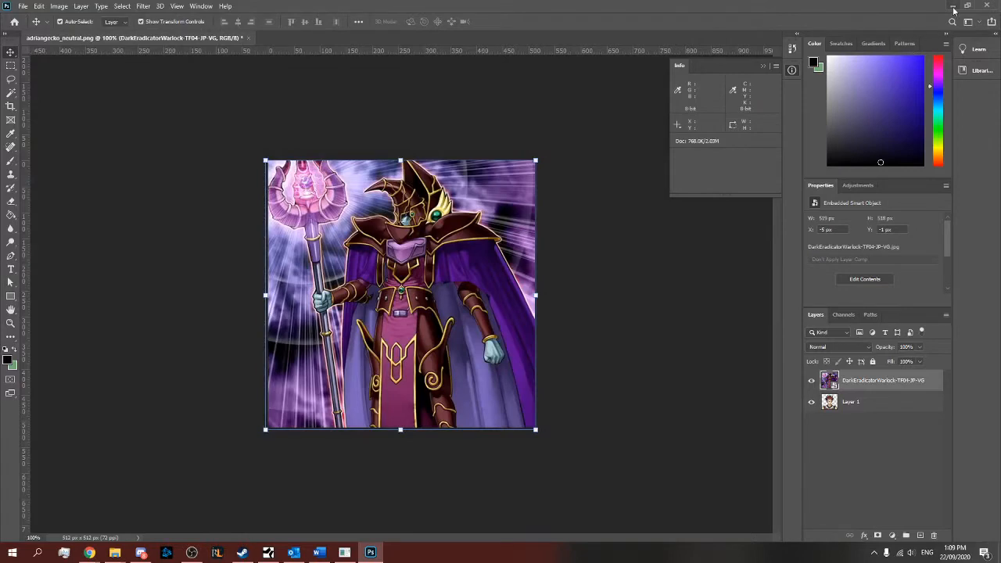
Switch to File Explorer and move the SJ_NEUTRAL1 image from the Tutorial Video folder into busts.zib
{"action": "left_click", "coordinate": [953, 7]}
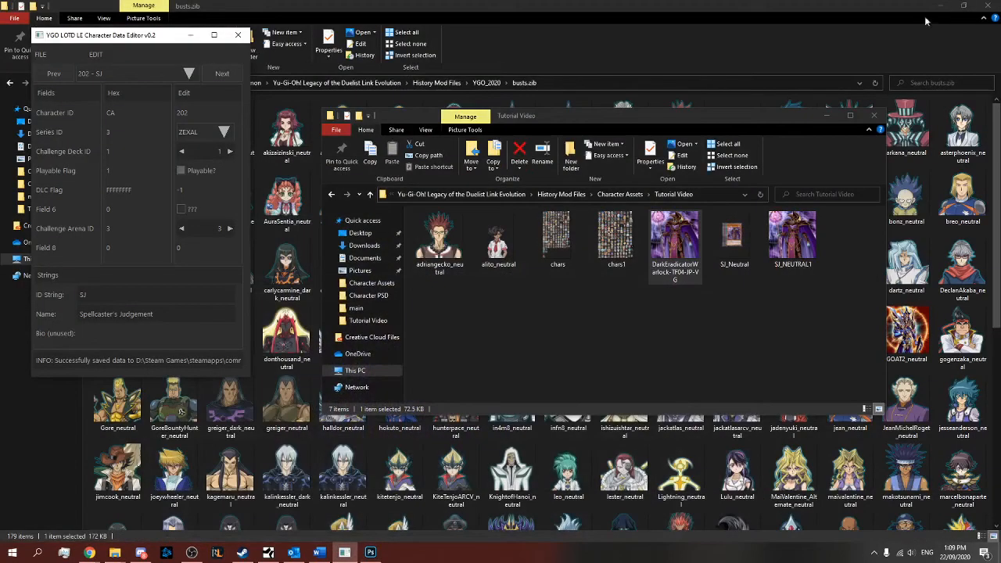
{"action": "left_click", "coordinate": [190, 34]}
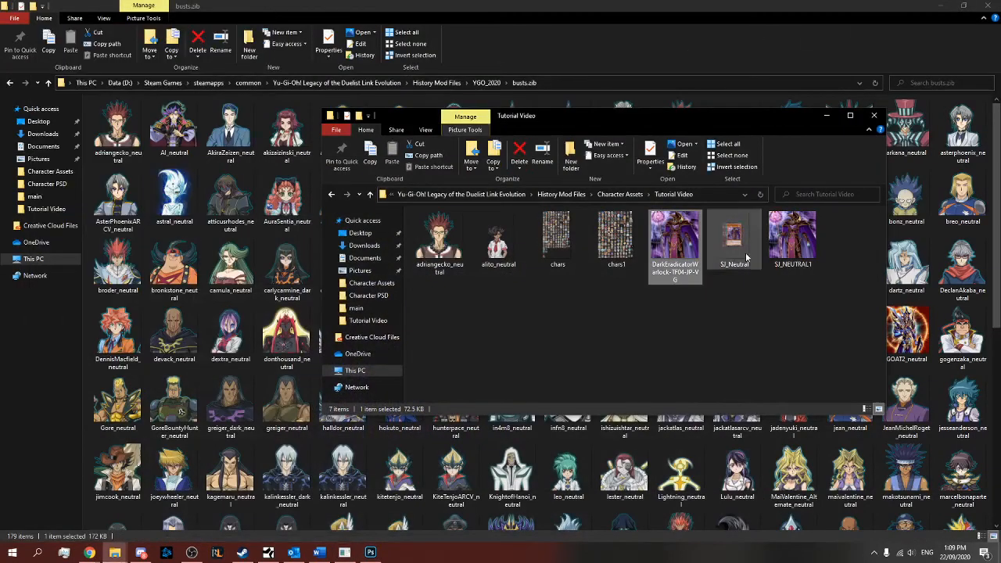
{"action": "left_click", "coordinate": [797, 252]}
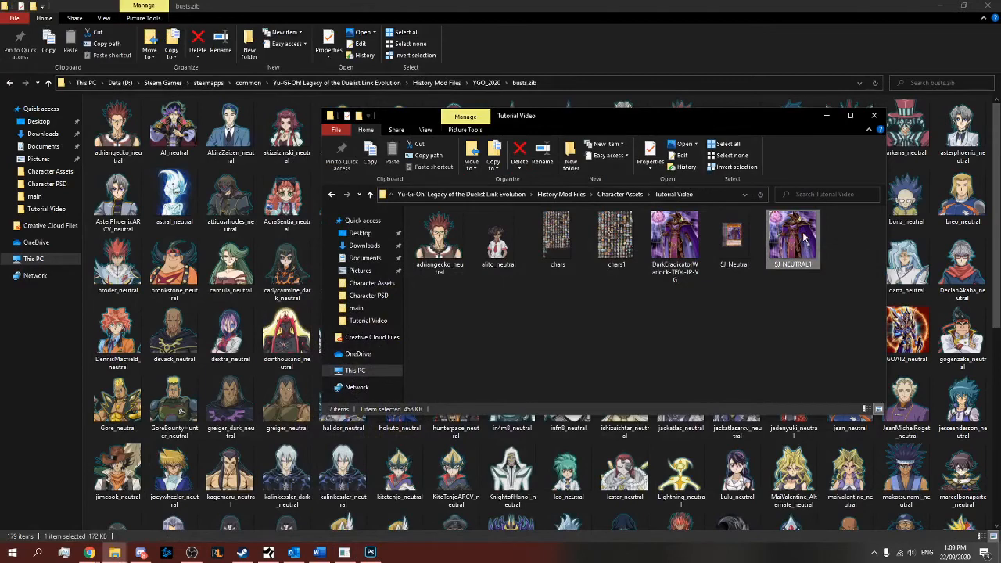
{"action": "left_click_drag", "start_coordinate": [802, 237], "coordinate": [220, 294]}
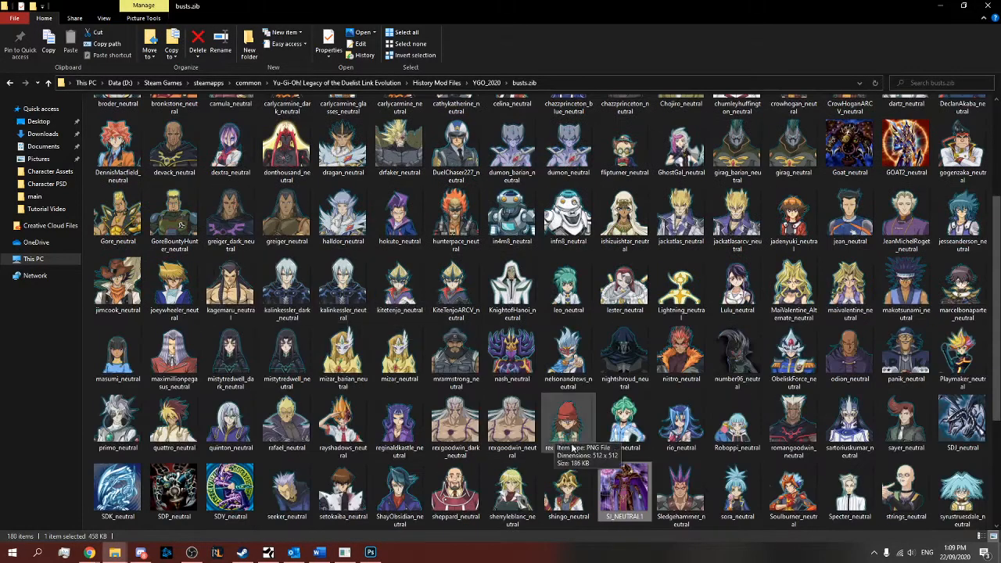
Rename the SJ_NEUTRAL1 image in the busts.zib folder to SJ_neutral
{"action": "right_click", "coordinate": [630, 513]}
{"action": "left_click", "coordinate": [657, 490]}
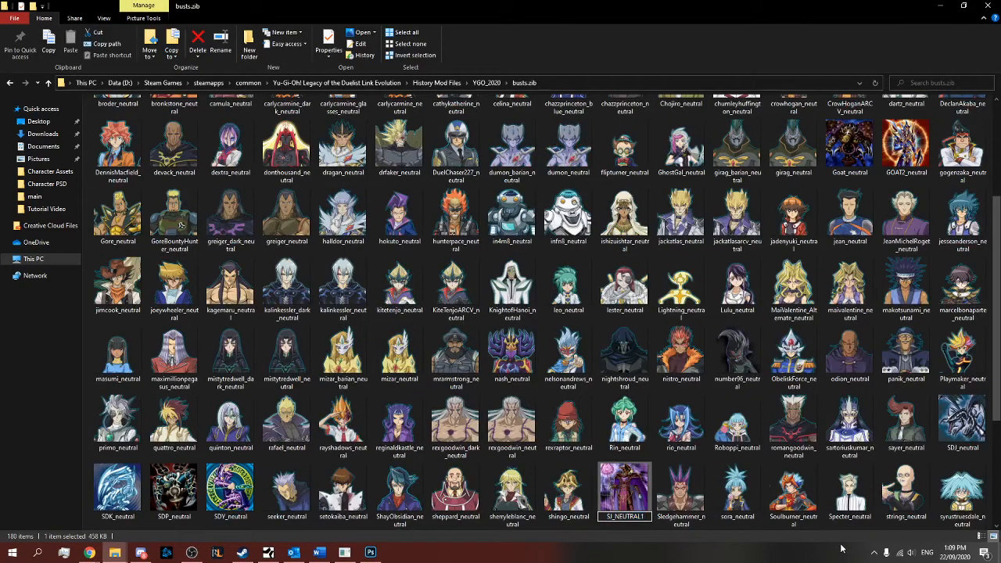
{"action": "key", "text": "BackSpace"}
{"action": "key", "text": "BackSpace"}
{"action": "key", "text": "BackSpace"}
{"action": "key", "text": "BackSpace"}
{"action": "key", "text": "BackSpace"}
{"action": "key", "text": "BackSpace"}
{"action": "key", "text": "BackSpace"}
{"action": "key", "text": "BackSpace"}
{"action": "type", "text": "neutral"}
{"action": "key", "text": "Return"}
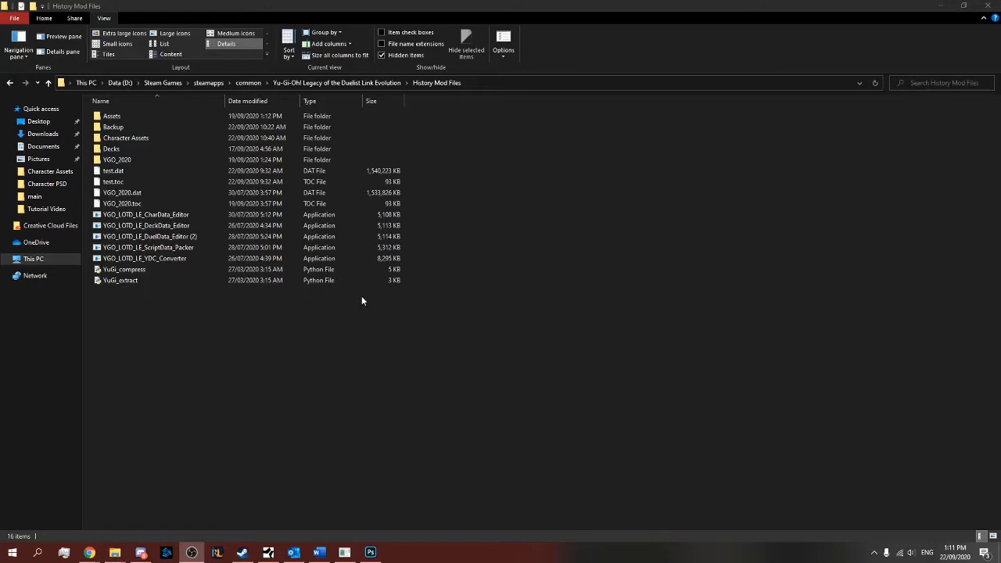
Open the pdui folder inside YGO_2020 and locate the chars.dfymoo file and the chars image
{"action": "double_click", "coordinate": [130, 159]}
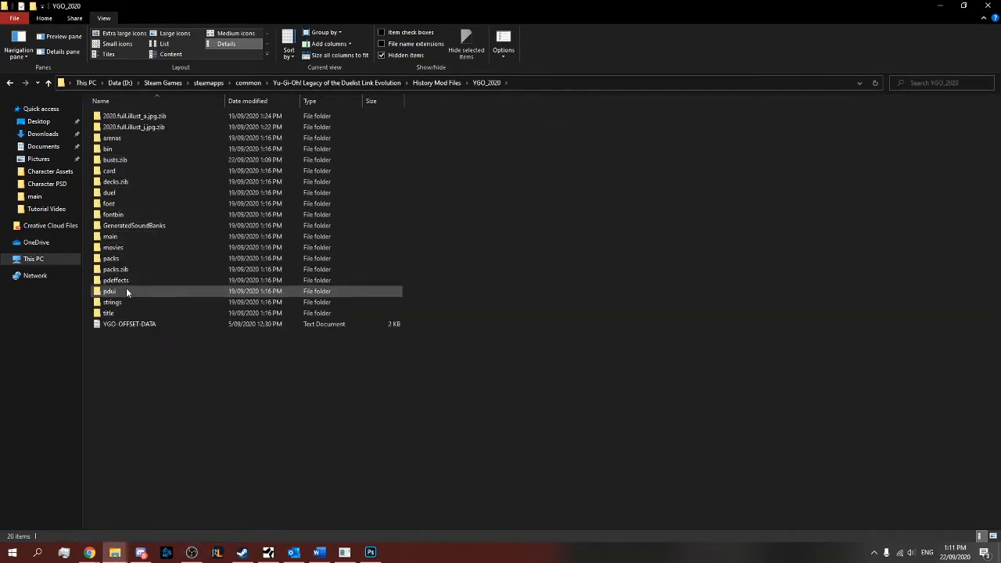
{"action": "double_click", "coordinate": [125, 288]}
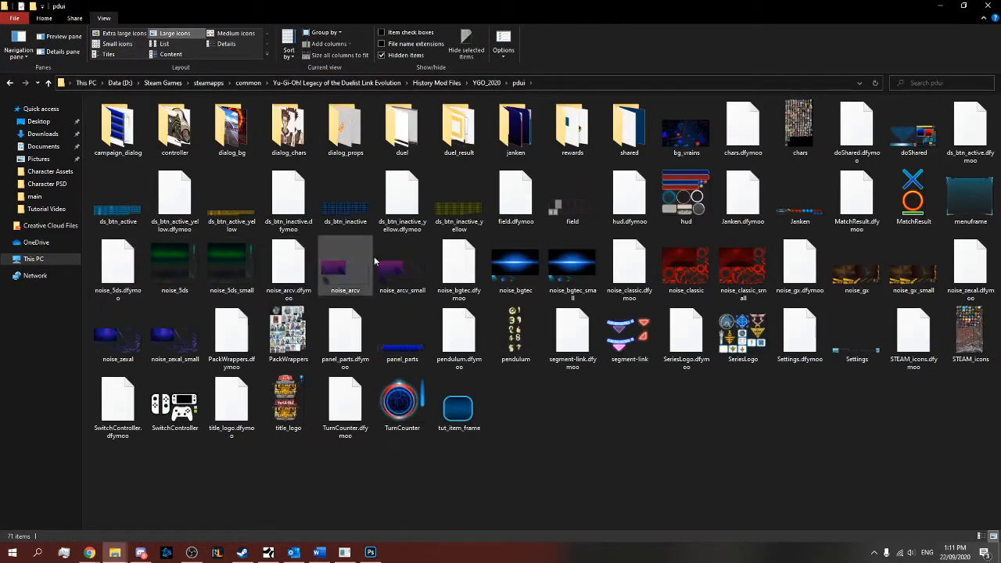
{"action": "left_click", "coordinate": [754, 141]}
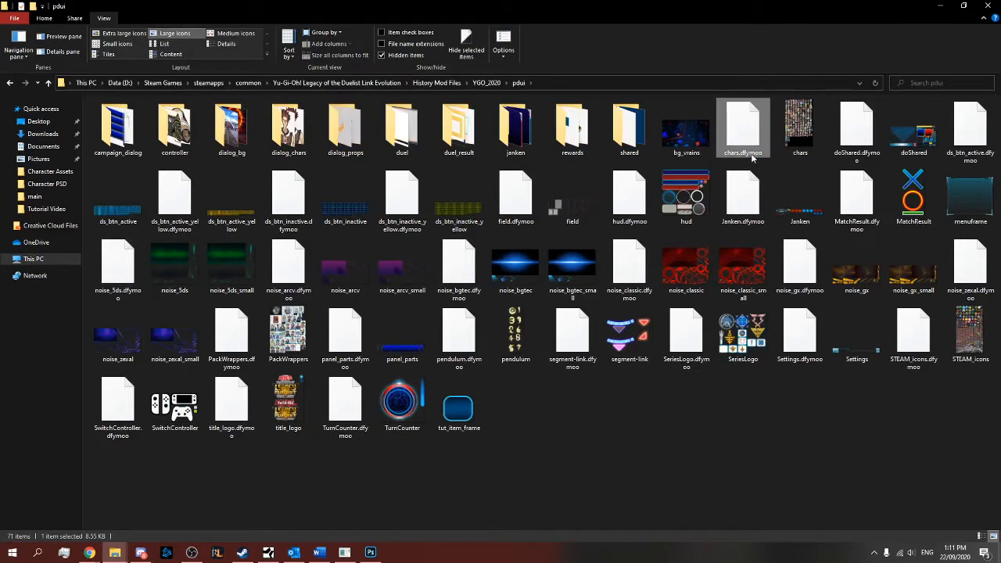
{"action": "left_click", "coordinate": [808, 145]}
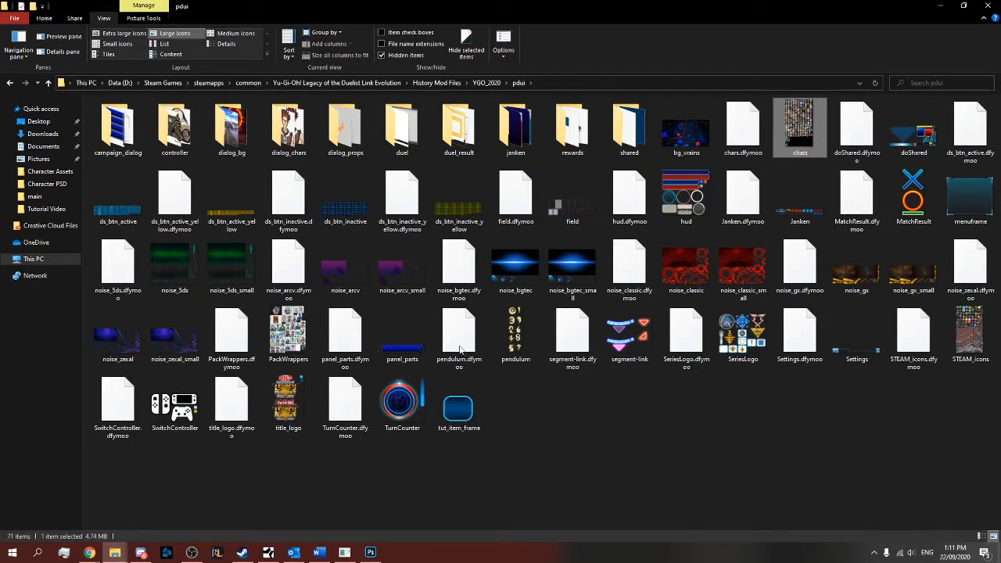
Open the chars1 image from the Tutorial Video folder and examine its layout of character portraits
{"action": "left_click", "coordinate": [125, 552]}
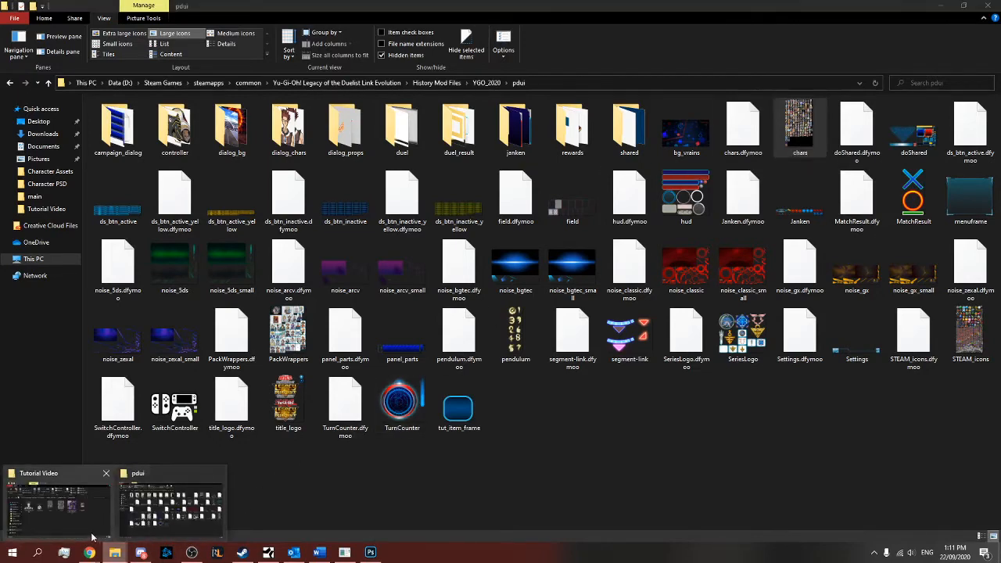
{"action": "left_click", "coordinate": [56, 504]}
{"action": "left_click", "coordinate": [634, 239]}
{"action": "double_click", "coordinate": [634, 241]}
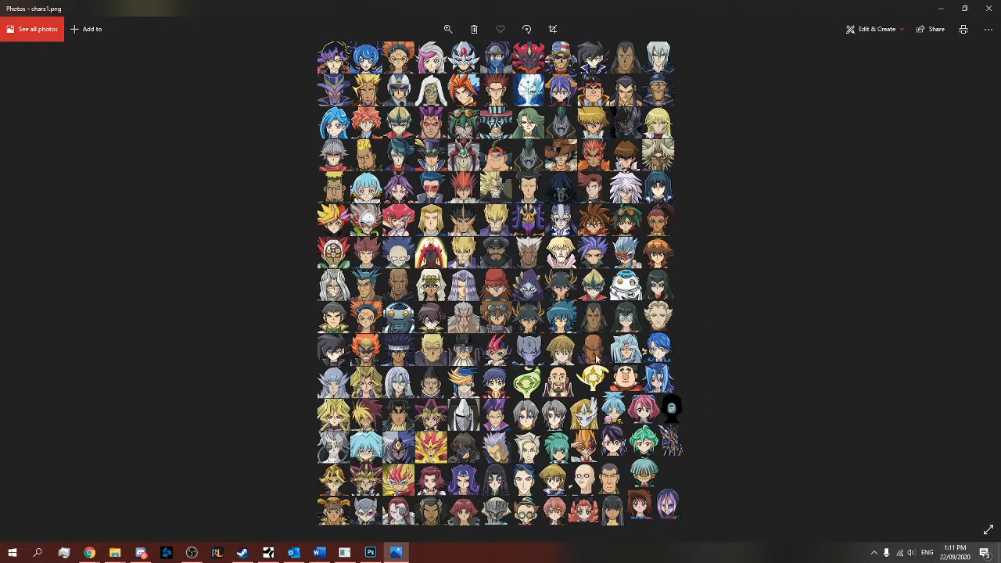
{"action": "left_click", "coordinate": [988, 7]}
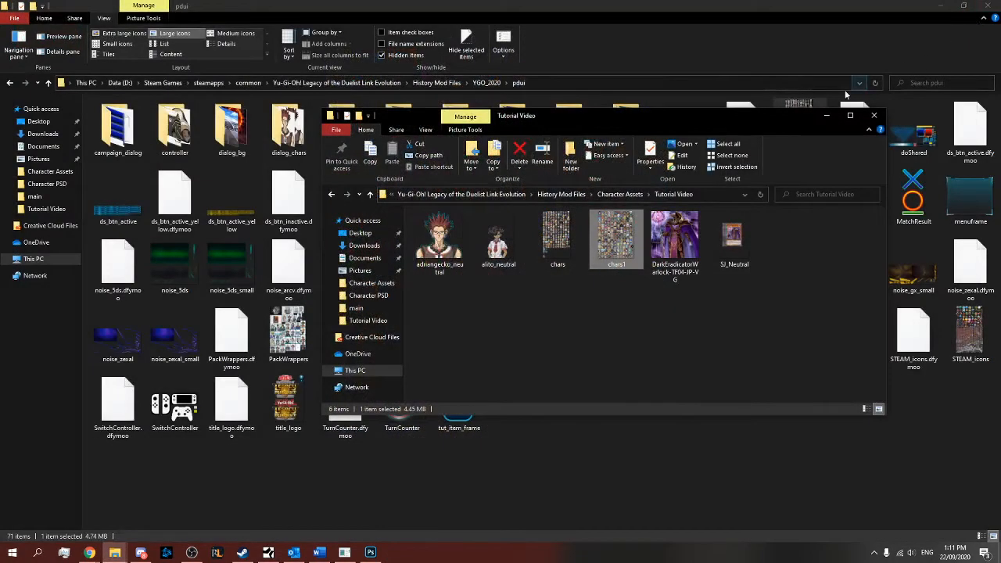
{"action": "left_click_drag", "start_coordinate": [710, 118], "coordinate": [660, 206]}
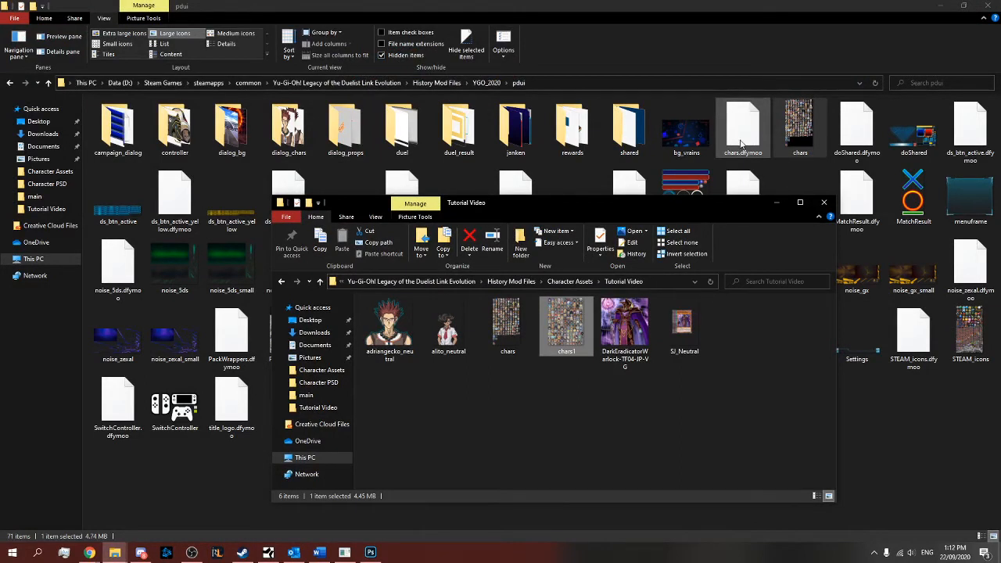
{"action": "double_click", "coordinate": [576, 324]}
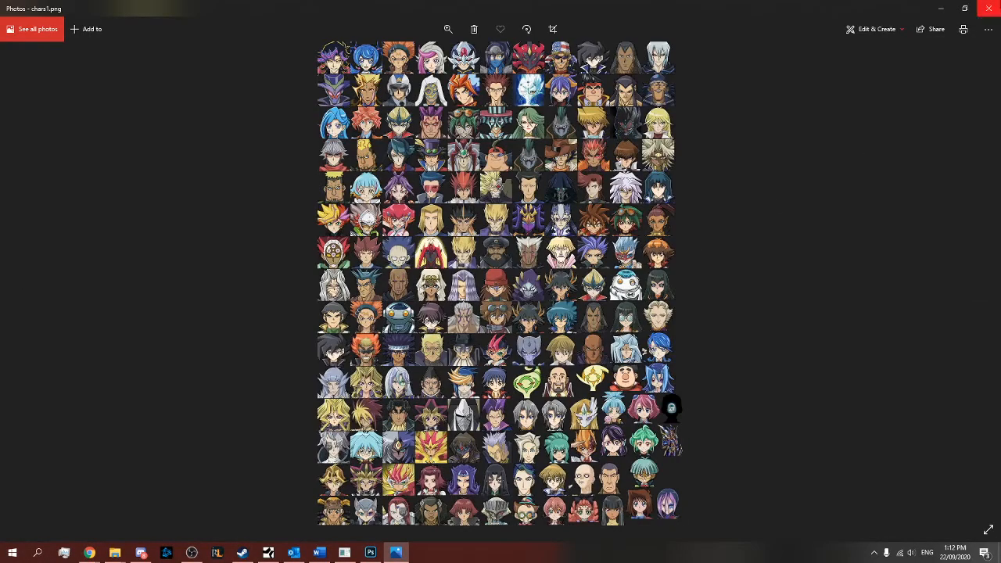
{"action": "left_click", "coordinate": [988, 9]}
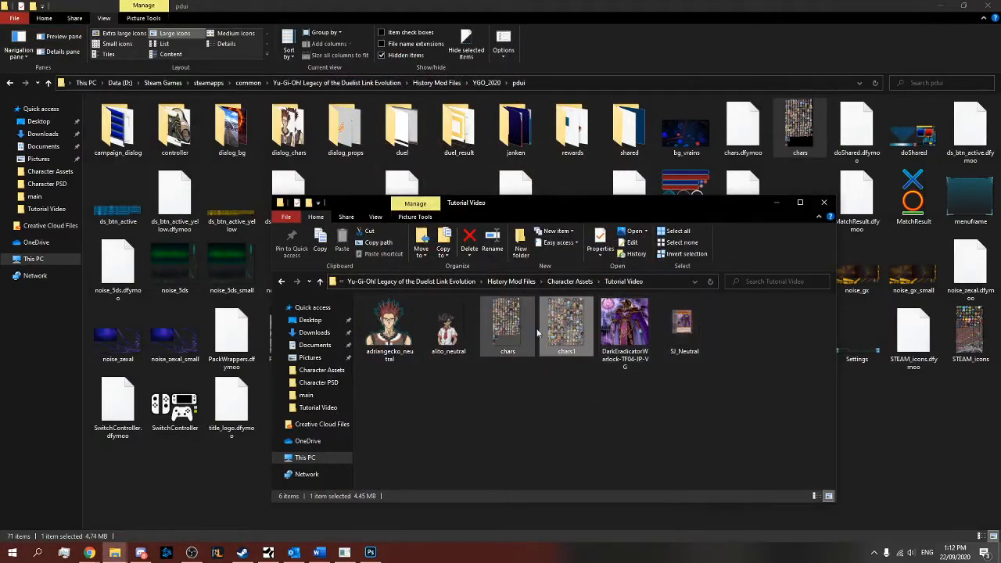
{"action": "left_click", "coordinate": [780, 201]}
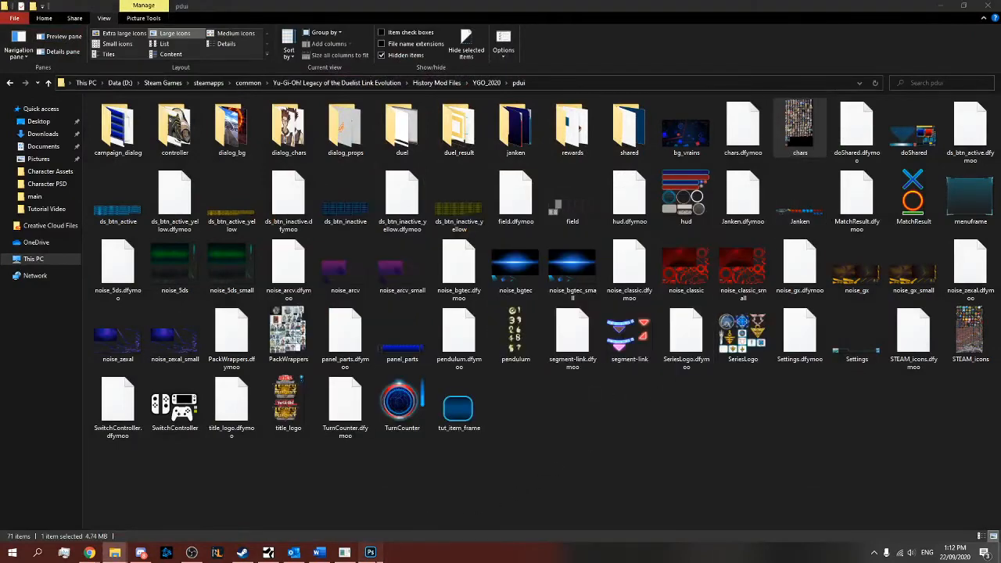
Switch to Chars 2.psd in Photoshop and place the DarkEradicatorWarlock-TF04-JP-VG image beside the custom portraits below the character grid
{"action": "left_click", "coordinate": [369, 552]}
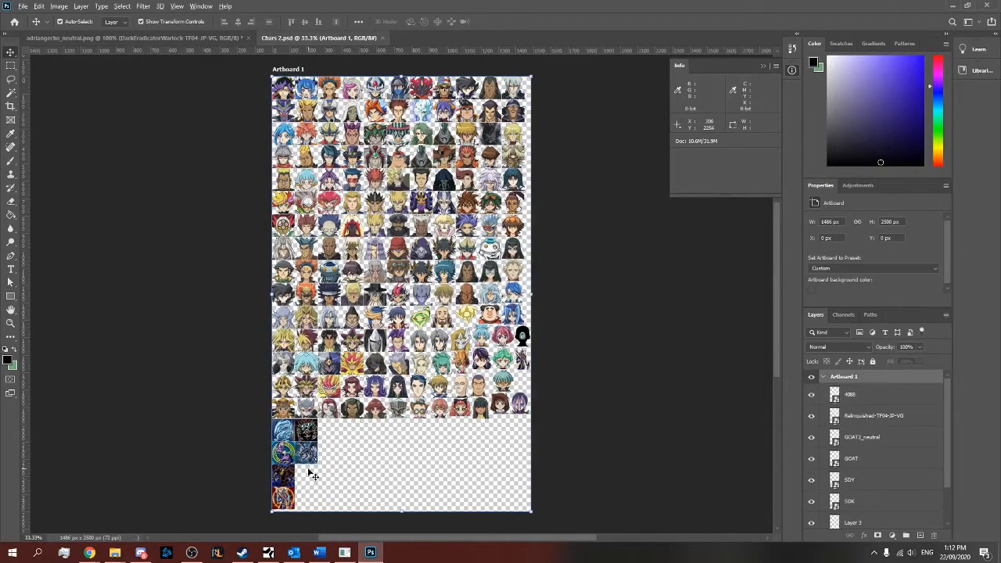
{"action": "scroll", "coordinate": [311, 470], "scroll_direction": "up", "scroll_amount": 3}
{"action": "scroll", "coordinate": [311, 471], "scroll_direction": "up", "scroll_amount": 4}
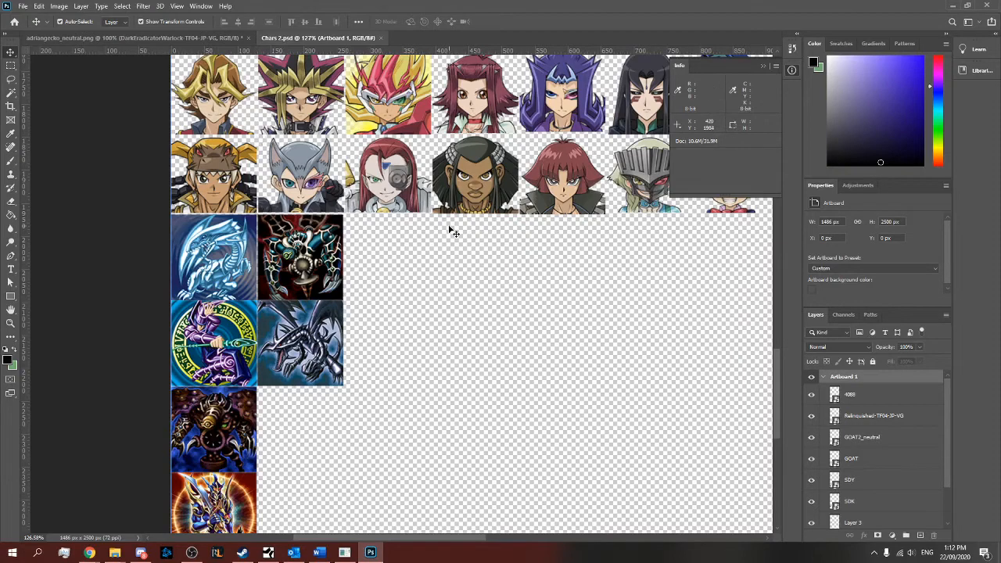
{"action": "scroll", "coordinate": [351, 342], "scroll_direction": "down", "scroll_amount": 3}
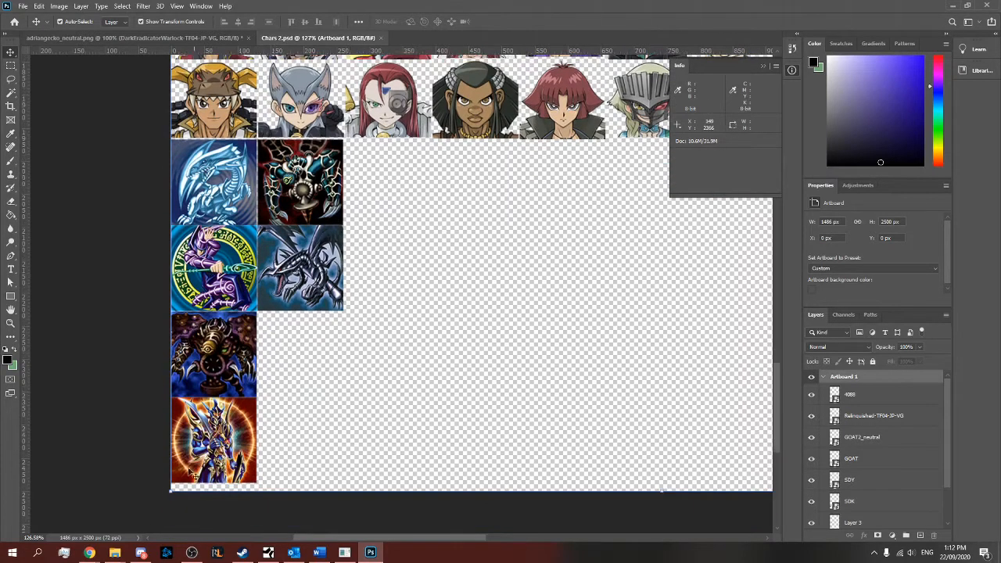
{"action": "mouse_move", "coordinate": [115, 552]}
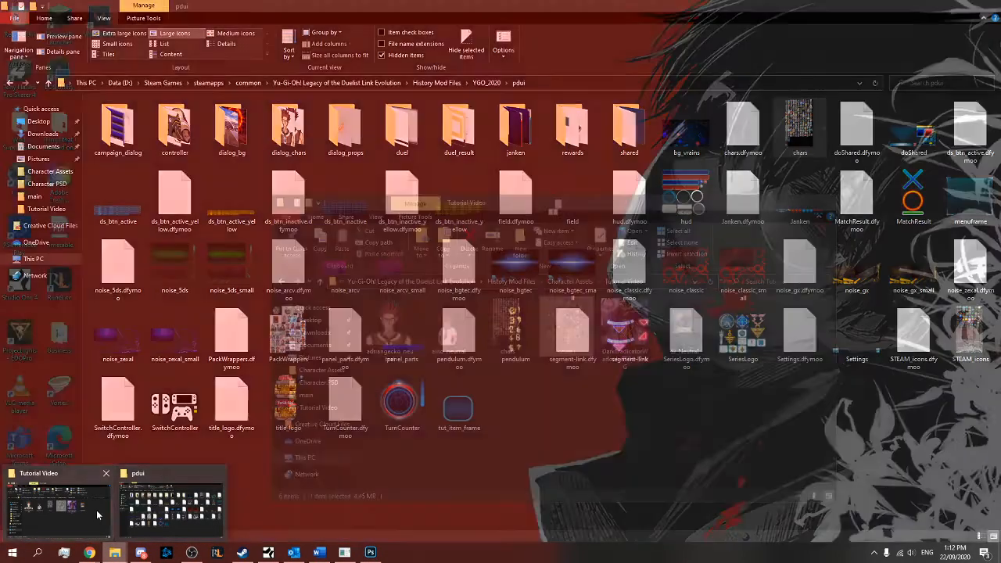
{"action": "left_click", "coordinate": [96, 510]}
{"action": "left_click", "coordinate": [623, 321]}
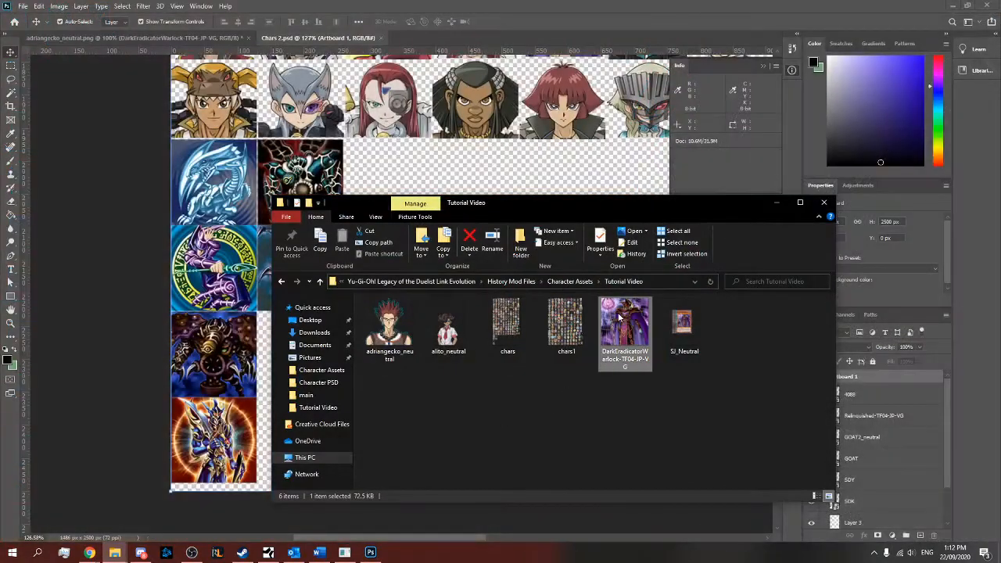
{"action": "left_click_drag", "start_coordinate": [636, 319], "coordinate": [220, 202]}
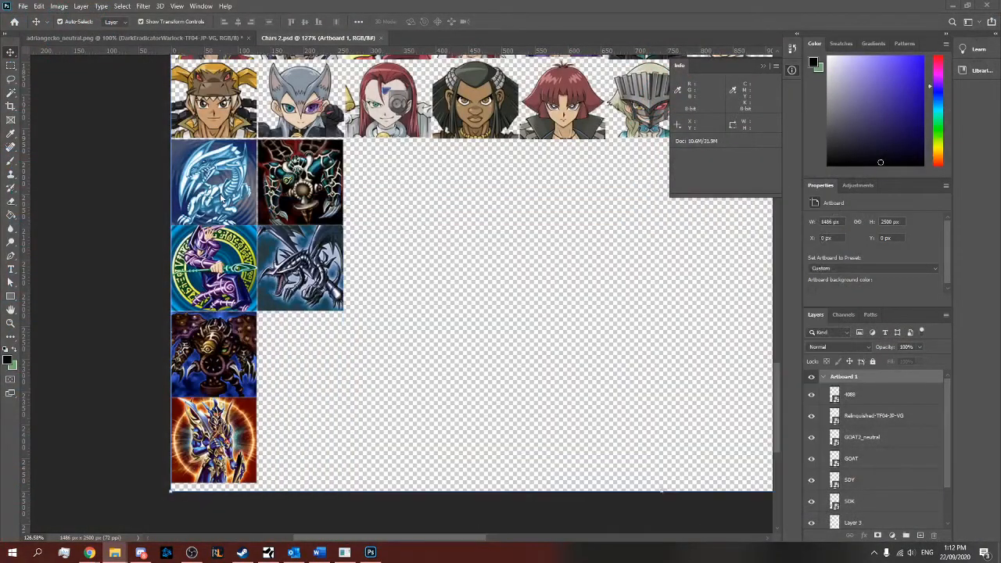
{"action": "scroll", "coordinate": [451, 375], "scroll_direction": "up", "scroll_amount": 5}
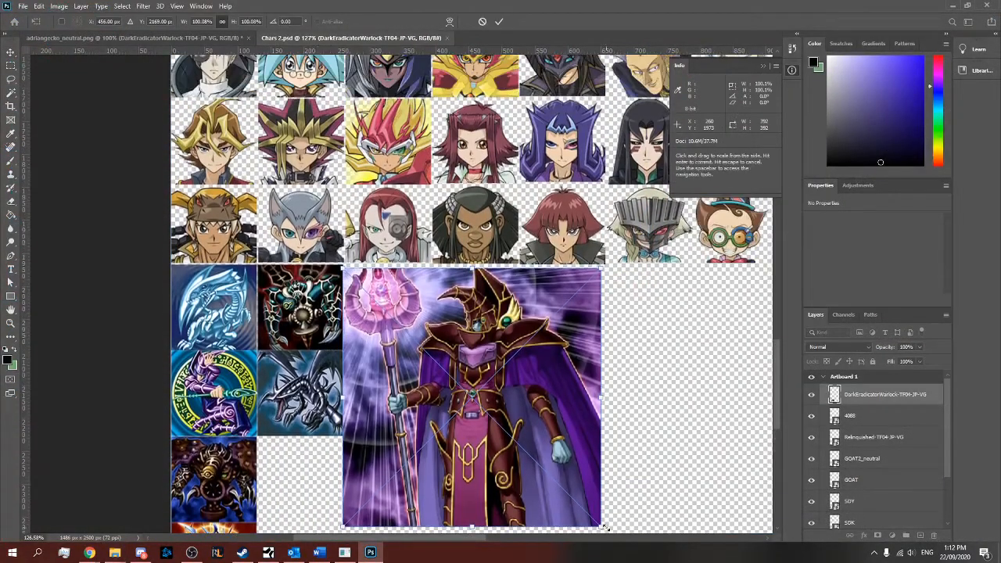
Scale the DarkEradicatorWarlock portrait to 130 × 130 px and position it at X 131, Y 2227 beneath the dragon portrait
{"action": "left_click_drag", "start_coordinate": [602, 528], "coordinate": [426, 358]}
{"action": "left_click_drag", "start_coordinate": [383, 324], "coordinate": [299, 239]}
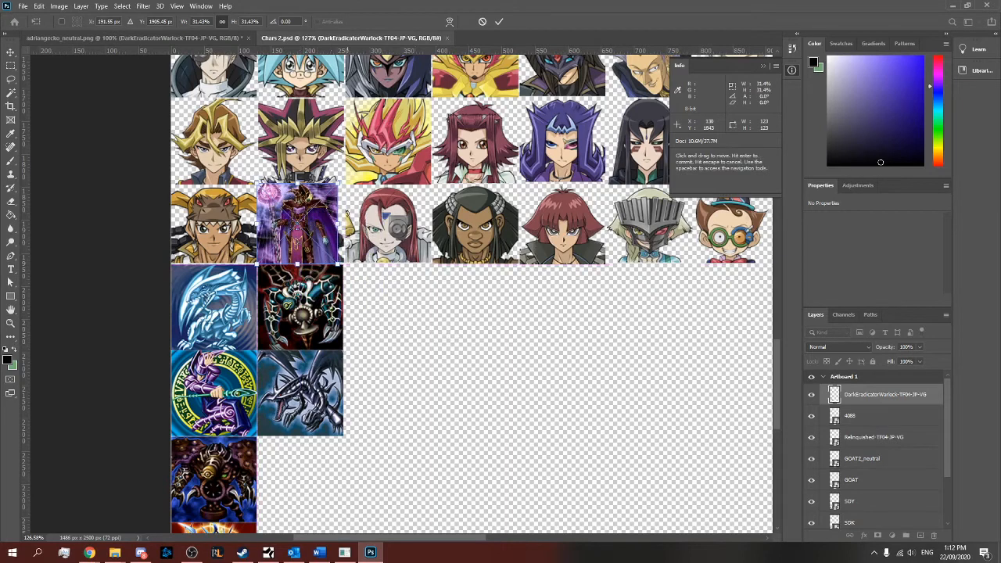
{"action": "left_click_drag", "start_coordinate": [342, 184], "coordinate": [303, 453]}
{"action": "scroll", "coordinate": [367, 436], "scroll_direction": "down", "scroll_amount": 3}
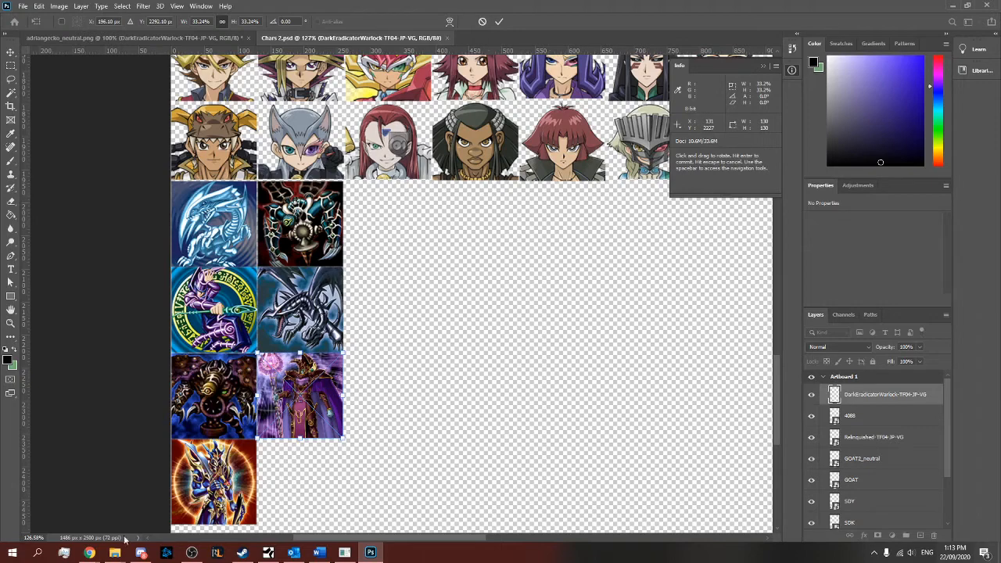
Switch to the pdui folder and open chars.dfymoo in a maximized Notepad++ window
{"action": "mouse_move", "coordinate": [116, 552]}
{"action": "left_click", "coordinate": [166, 528]}
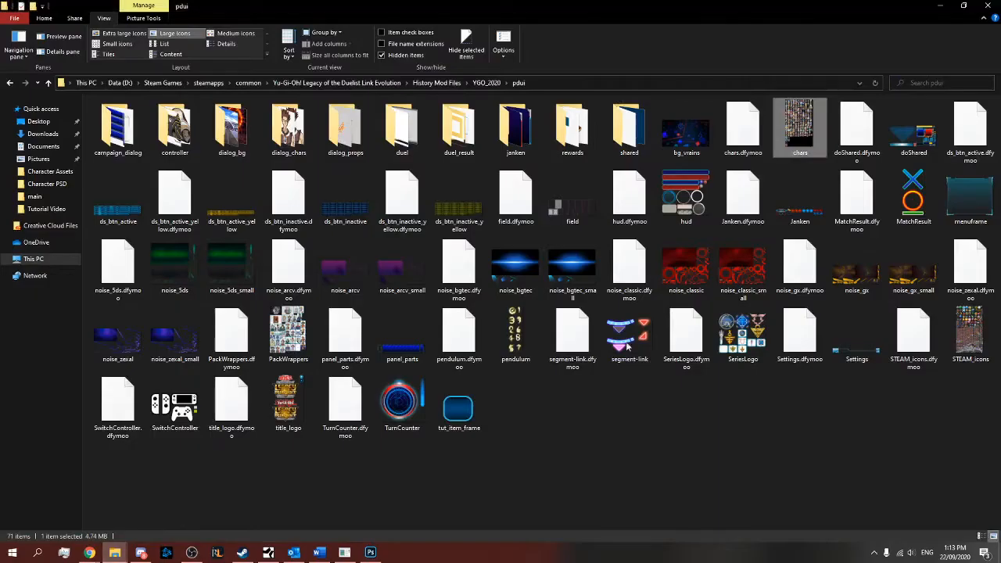
{"action": "right_click", "coordinate": [752, 136]}
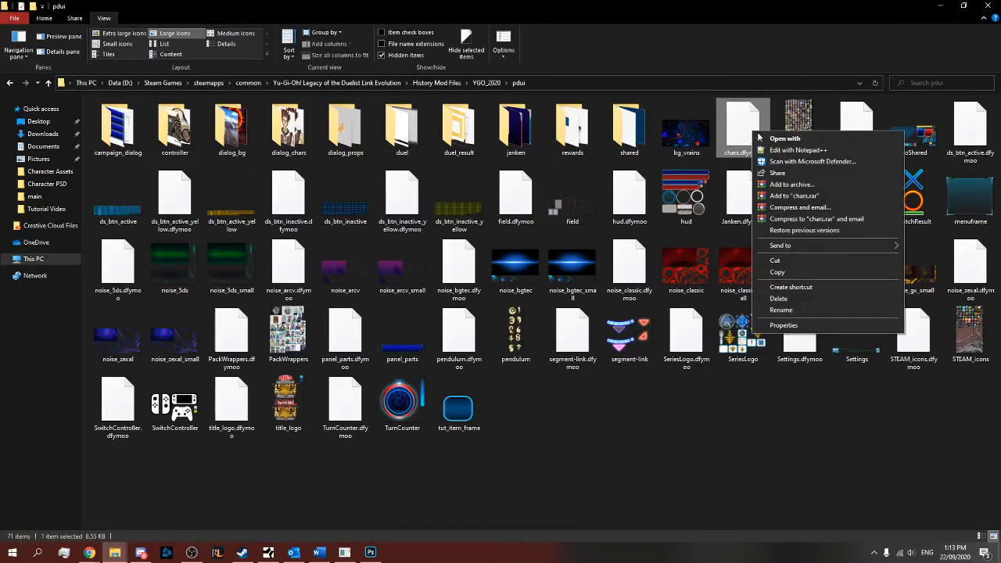
{"action": "left_click", "coordinate": [786, 150]}
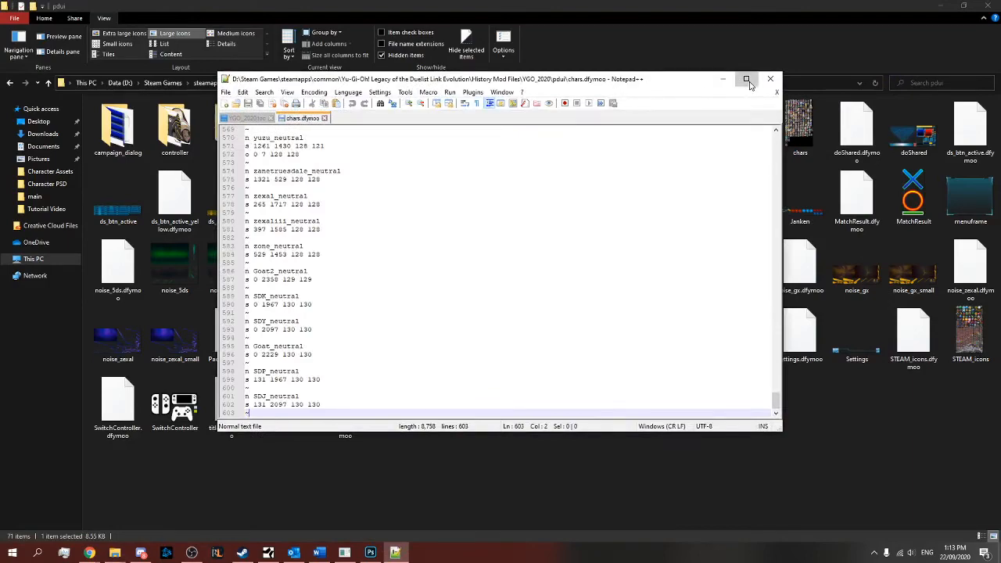
{"action": "left_click", "coordinate": [747, 80]}
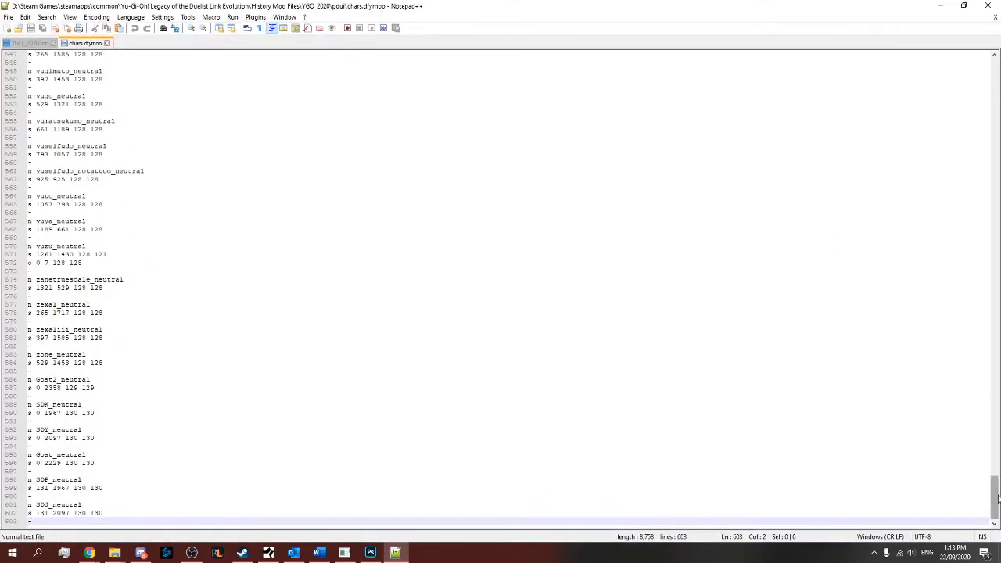
Examine the sheet width and height values at the beginning of chars.dfymoo
{"action": "left_click_drag", "start_coordinate": [993, 497], "coordinate": [972, 65]}
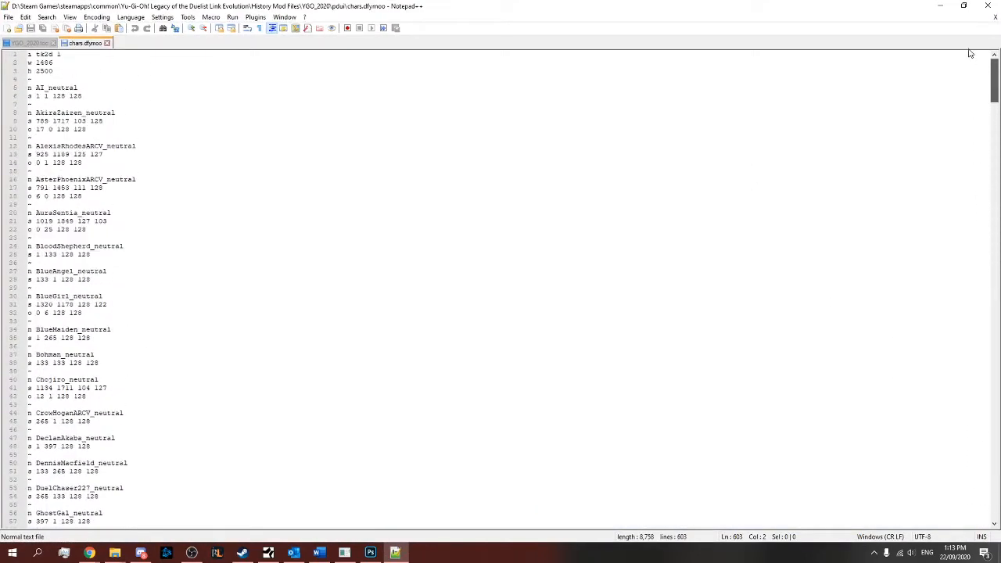
{"action": "left_click_drag", "start_coordinate": [70, 69], "coordinate": [27, 54]}
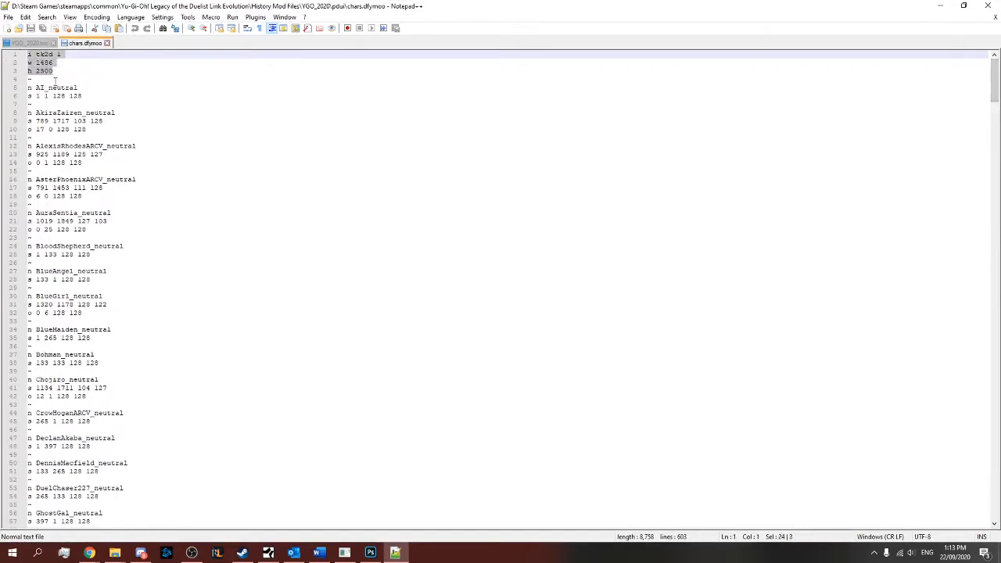
{"action": "left_click", "coordinate": [58, 70]}
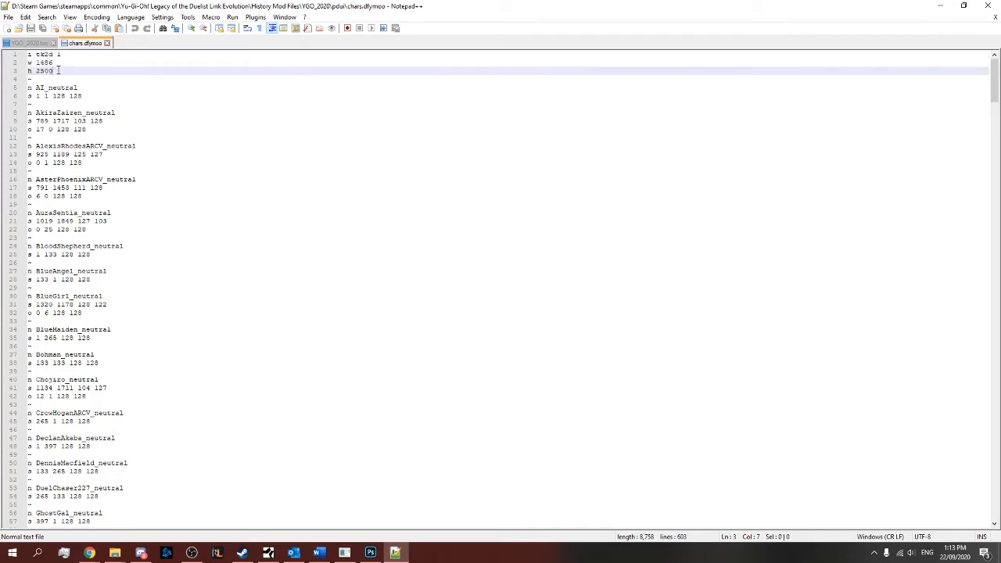
{"action": "left_click_drag", "start_coordinate": [37, 62], "coordinate": [58, 63]}
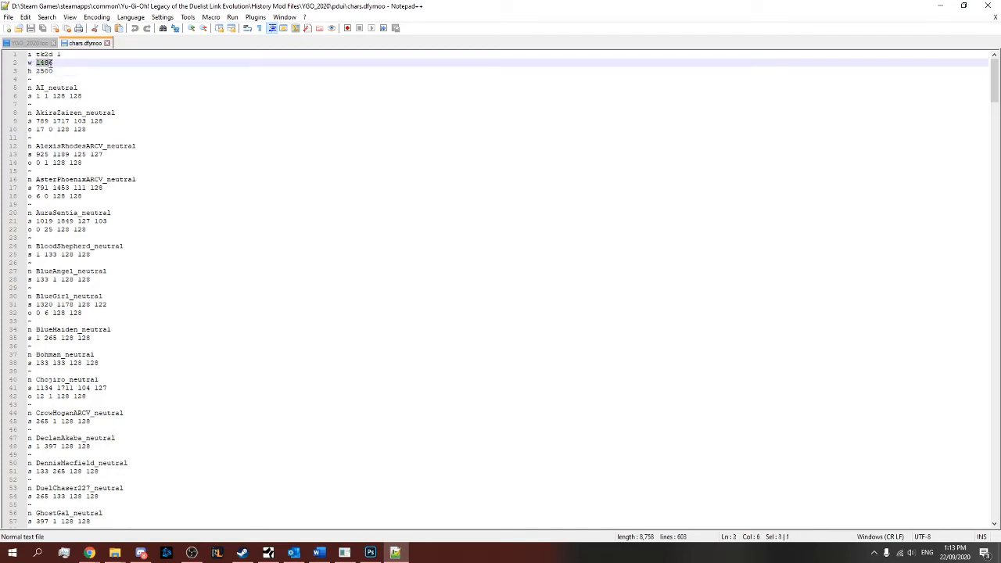
{"action": "left_click_drag", "start_coordinate": [37, 72], "coordinate": [55, 71]}
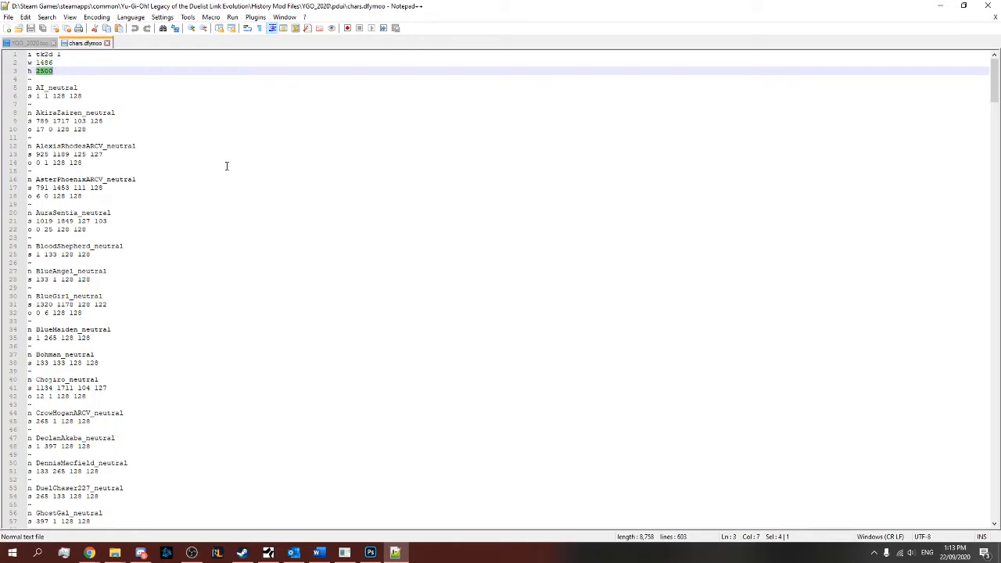
{"action": "left_click", "coordinate": [239, 136]}
Append the line "n SJ_neutral" and start an "s" line at the end of chars.dfymoo, checking the ID string in the Character Data Editor
{"action": "left_click_drag", "start_coordinate": [994, 78], "coordinate": [975, 530]}
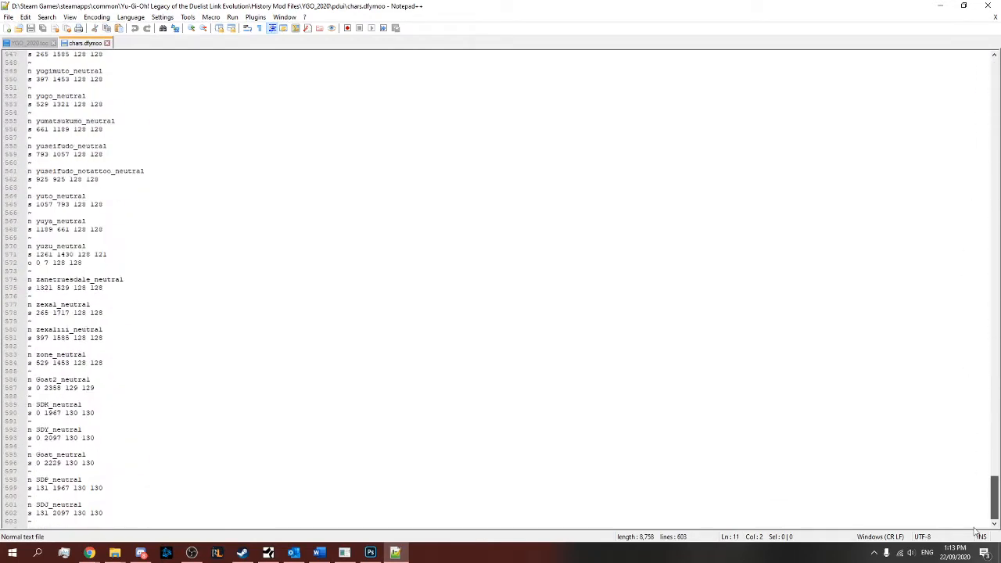
{"action": "left_click", "coordinate": [53, 520]}
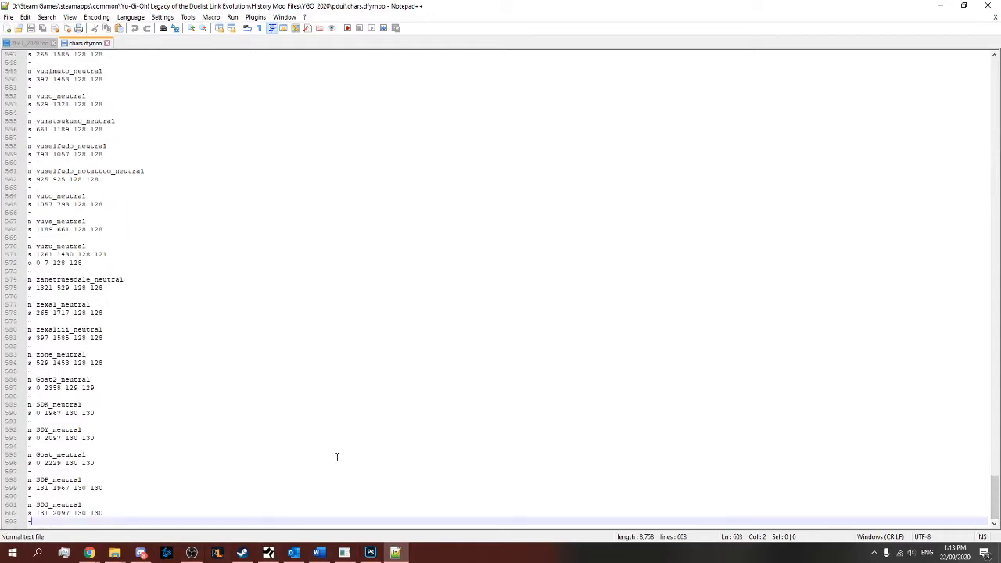
{"action": "key", "text": "Return"}
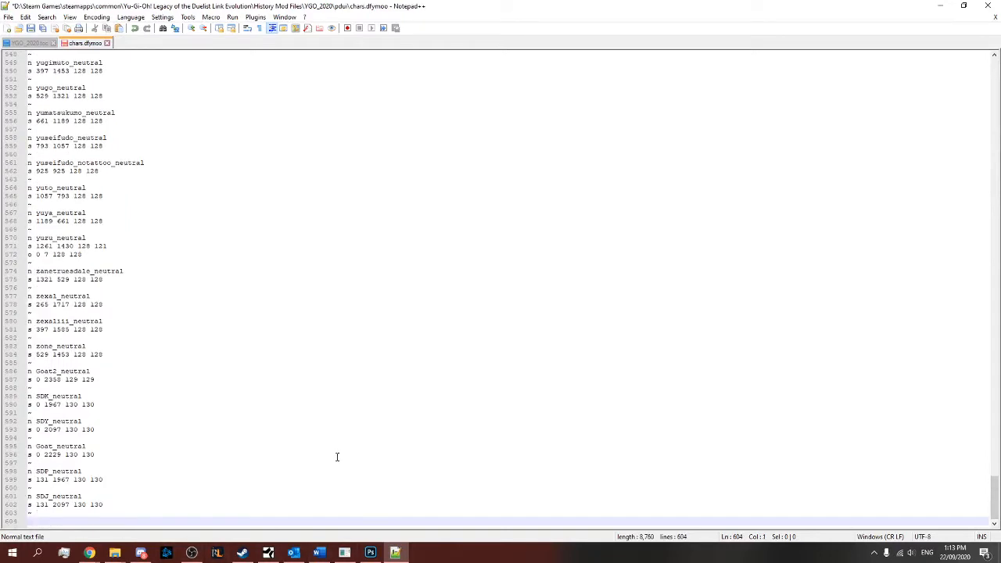
{"action": "type", "text": "n SJ_neutral"}
{"action": "key", "text": "Return"}
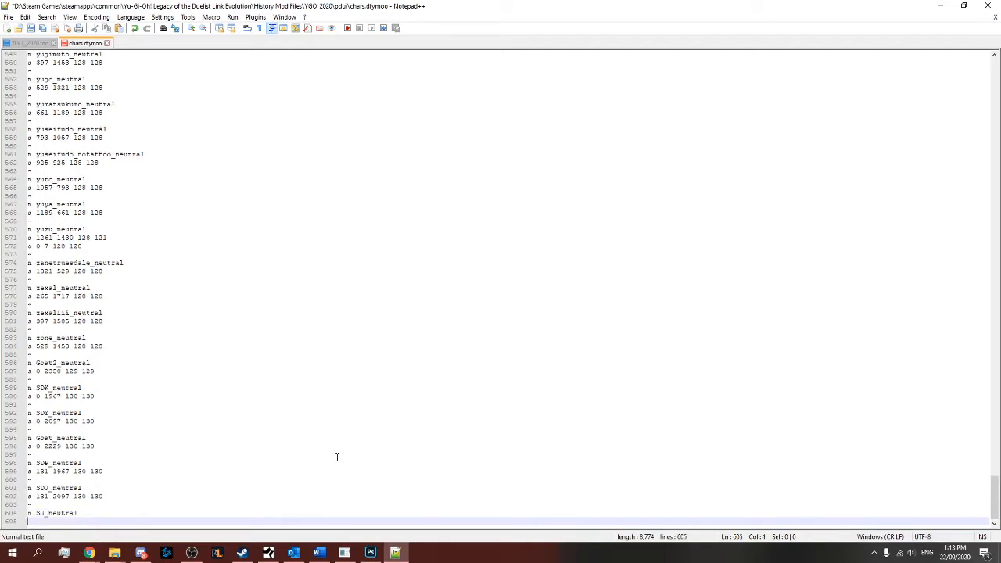
{"action": "type", "text": "s"}
{"action": "left_click", "coordinate": [344, 552]}
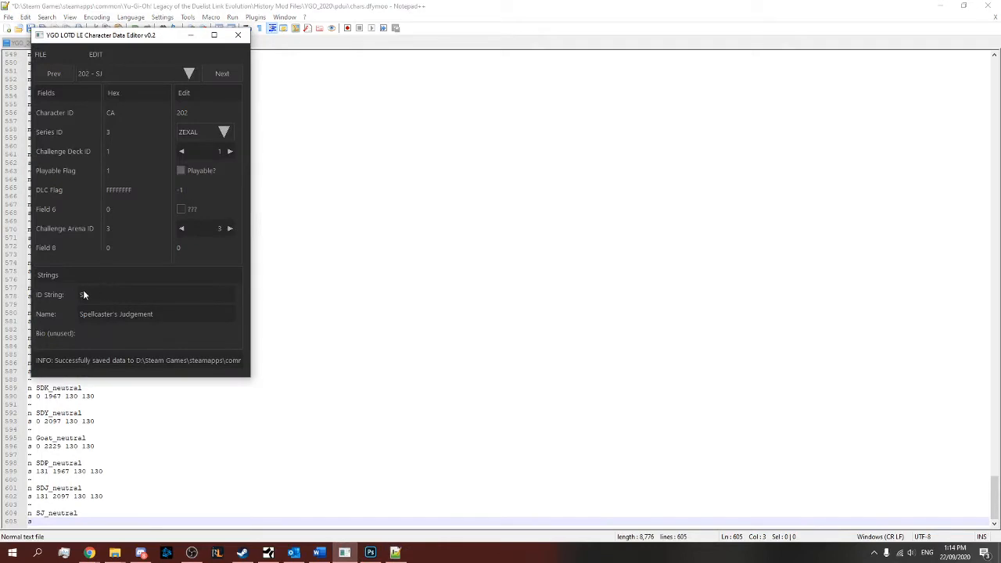
{"action": "left_click", "coordinate": [190, 35]}
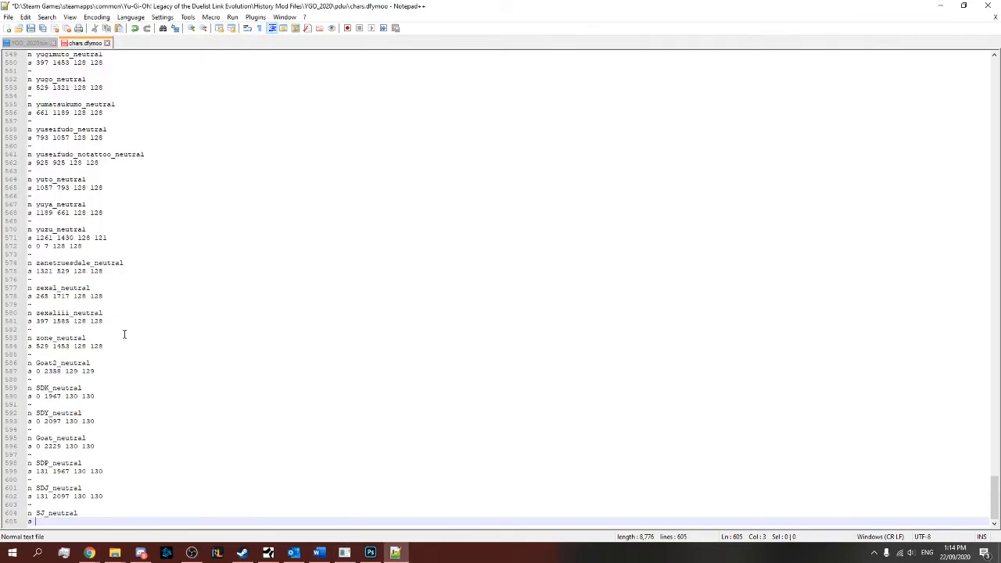
{"action": "left_click", "coordinate": [370, 553]}
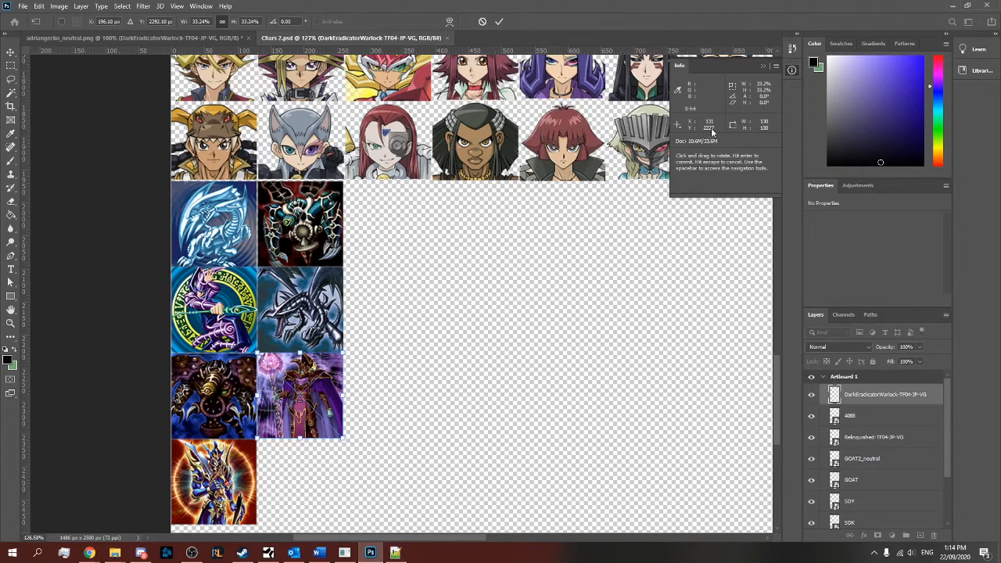
{"action": "key", "text": "alt+Tab"}
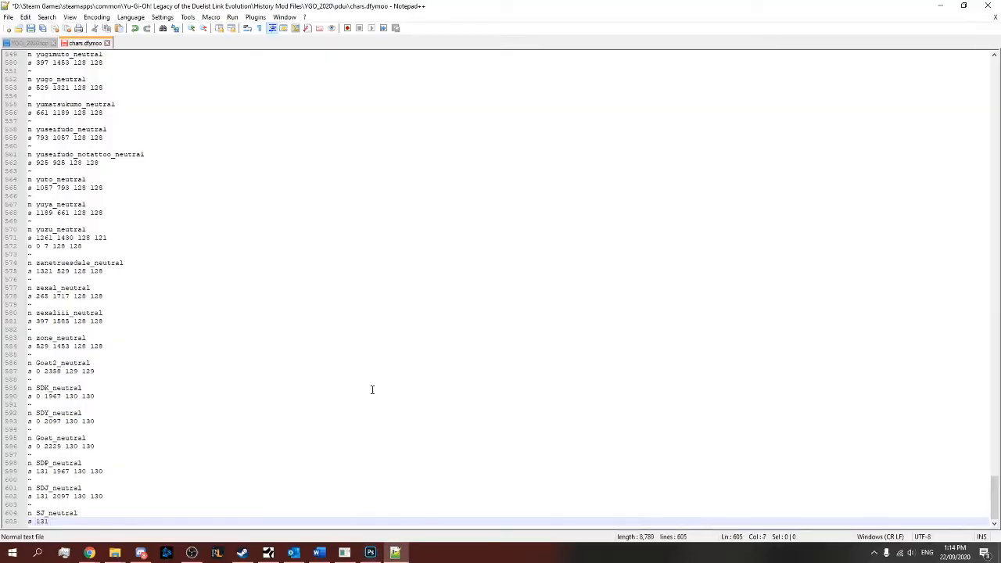
{"action": "type", "text": "2227"}
{"action": "key", "text": "alt+Tab"}
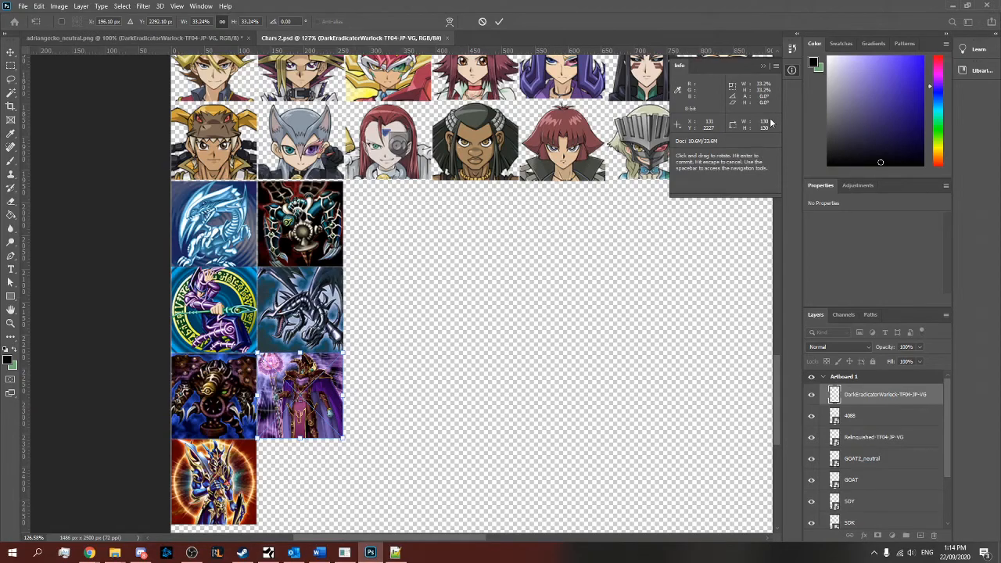
{"action": "key", "text": "alt+Tab"}
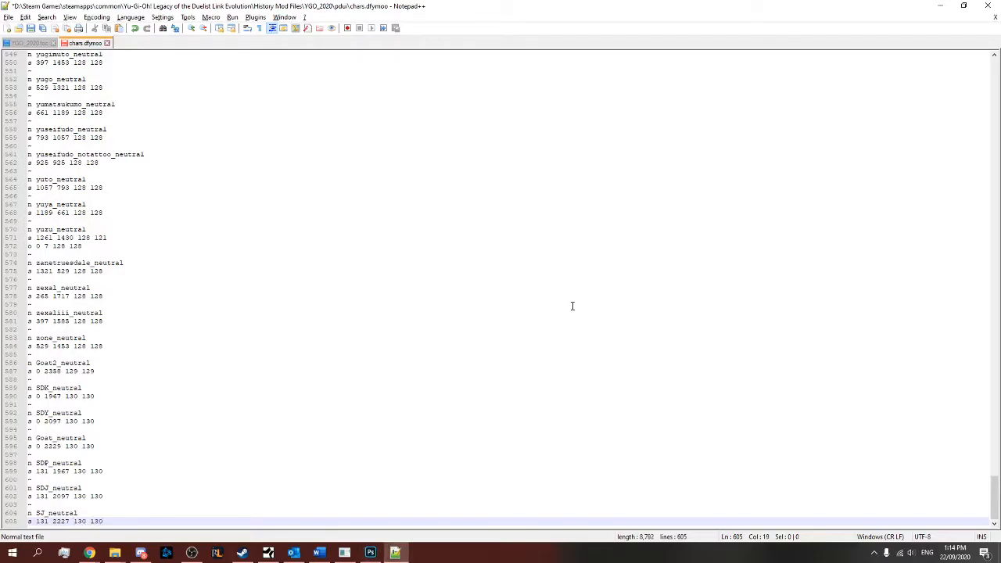
End the SJ_neutral entry with a "~" line, then save chars.dfymoo and close Notepad++
{"action": "key", "text": "Return"}
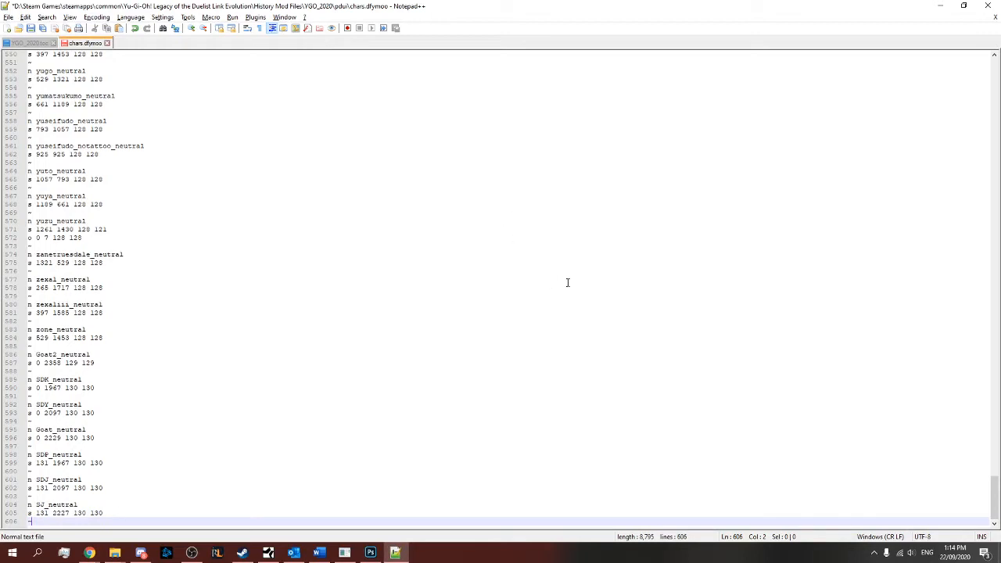
{"action": "left_click", "coordinate": [31, 28]}
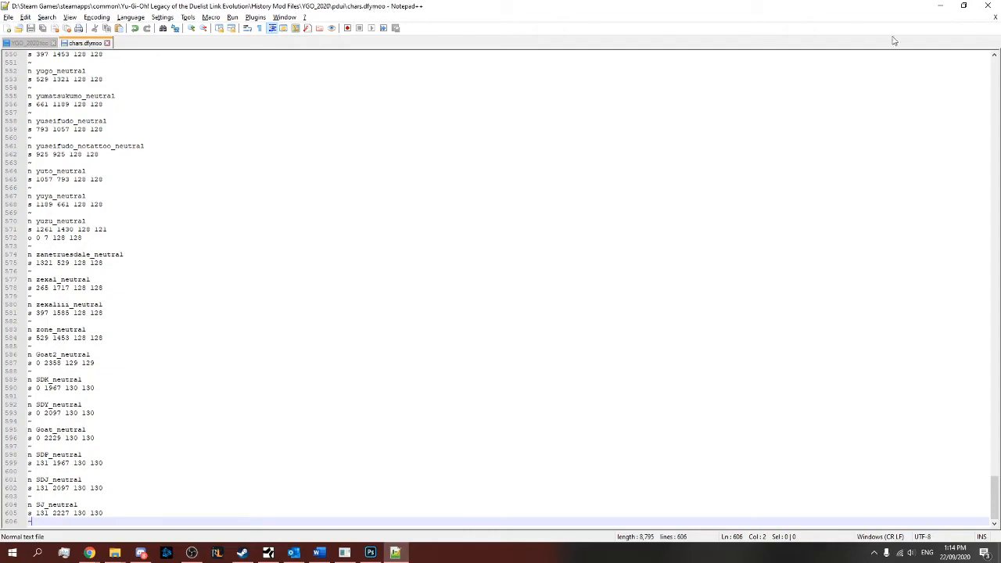
{"action": "left_click", "coordinate": [994, 5]}
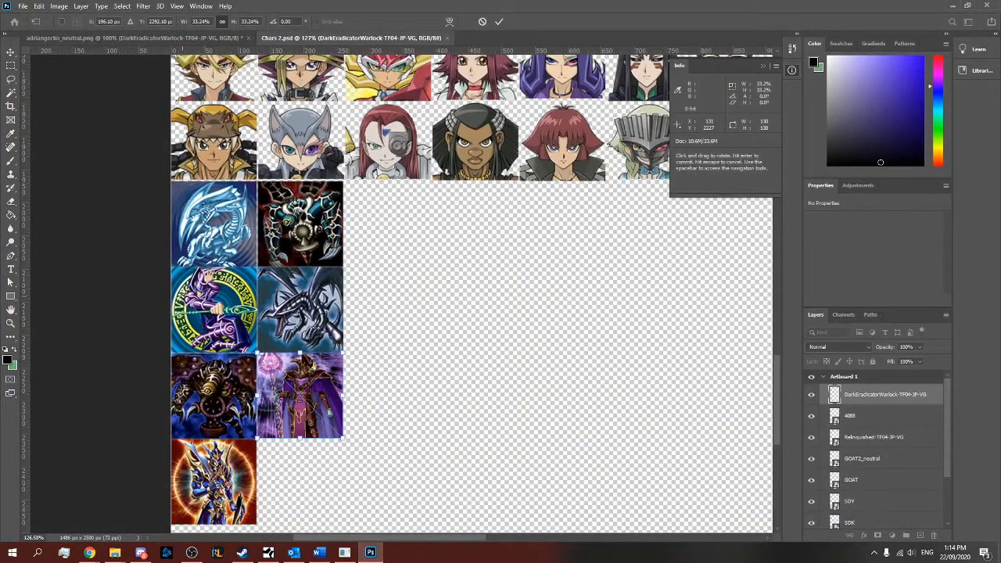
Commit the warlock portrait's transform and export the artboard as a 1486 × 2500 px PNG, replacing chars.png in the Tutorial Video folder
{"action": "left_click", "coordinate": [22, 7]}
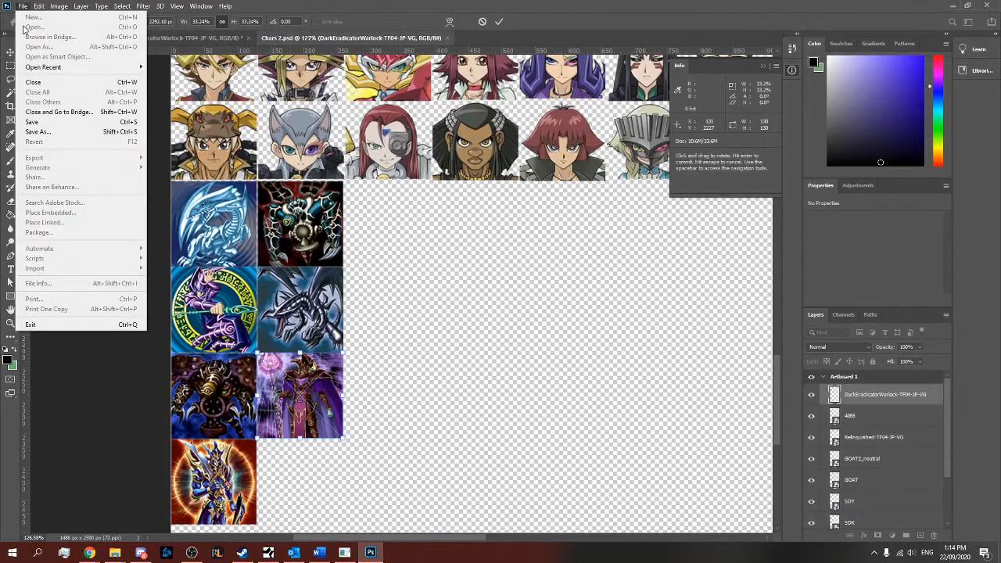
{"action": "left_click", "coordinate": [463, 419]}
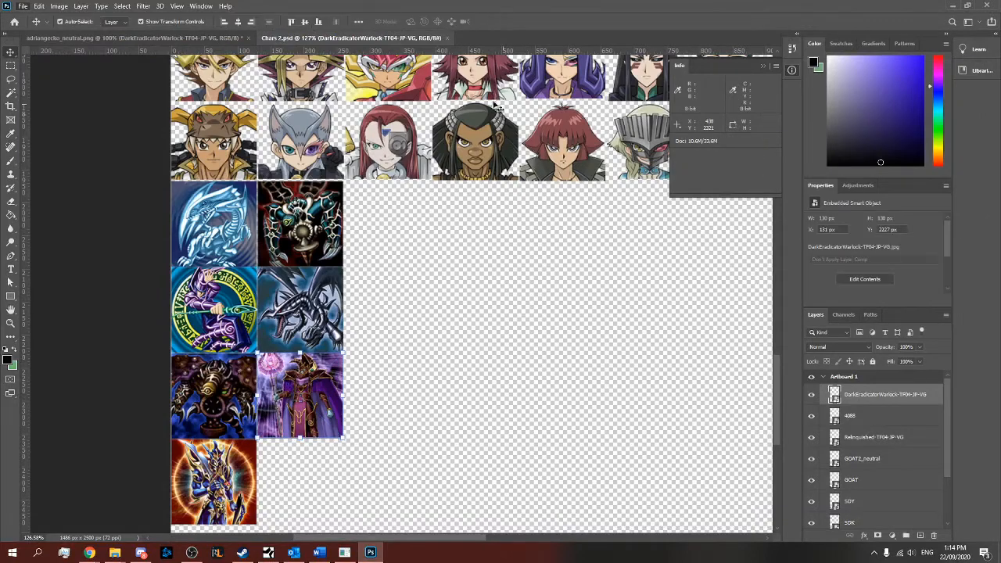
{"action": "left_click", "coordinate": [22, 6]}
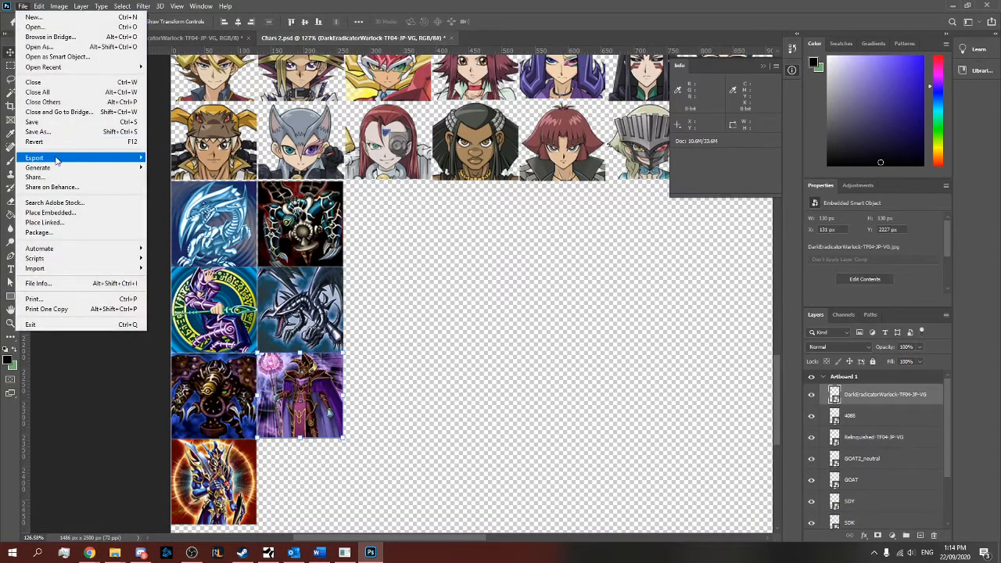
{"action": "mouse_move", "coordinate": [136, 157]}
{"action": "left_click", "coordinate": [170, 167]}
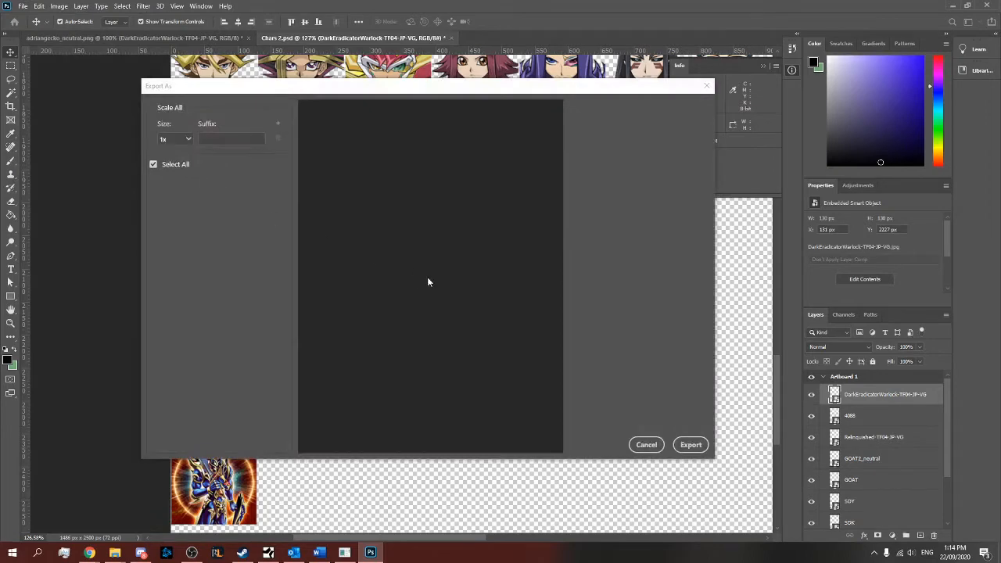
{"action": "left_click", "coordinate": [702, 449]}
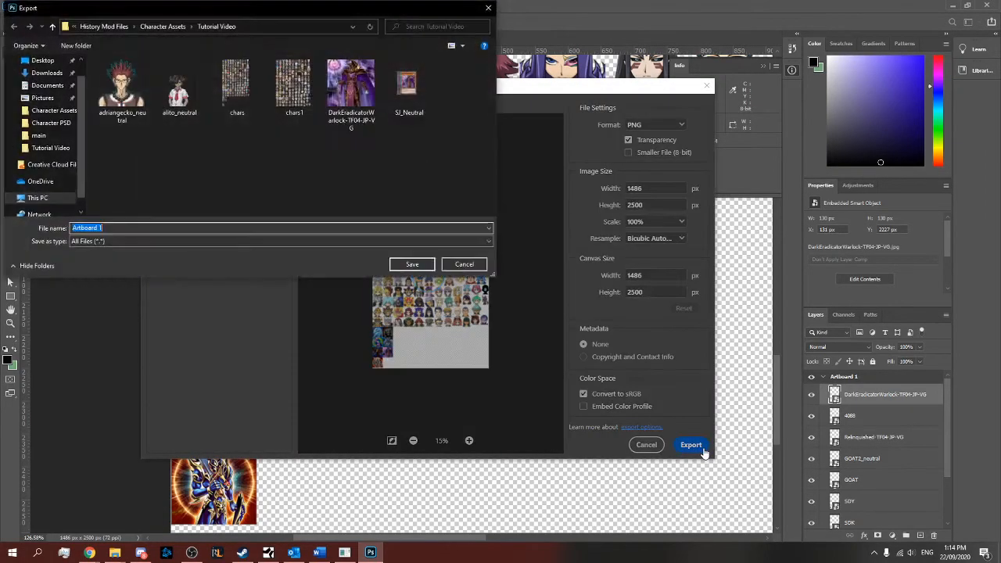
{"action": "left_click", "coordinate": [464, 264]}
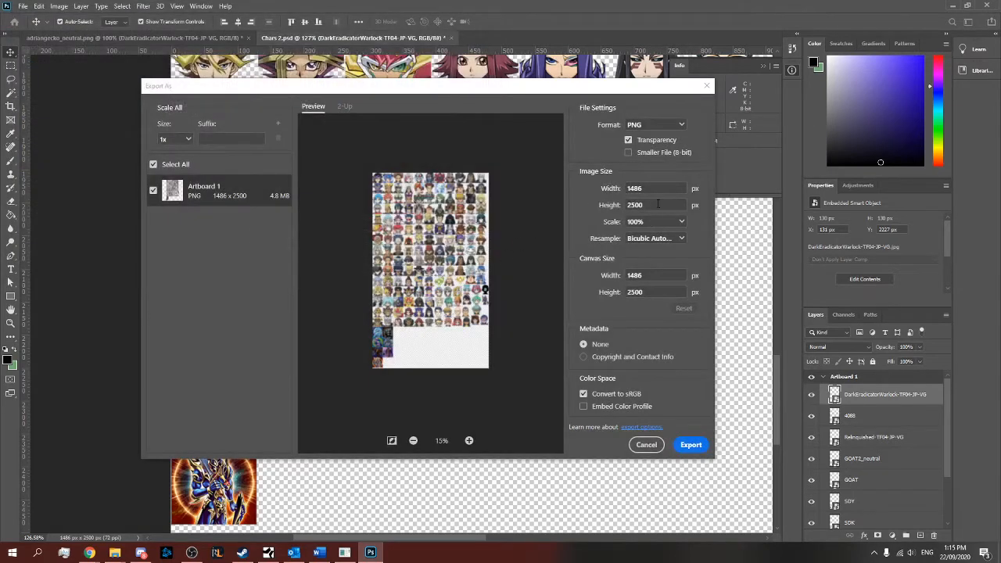
{"action": "left_click", "coordinate": [693, 444]}
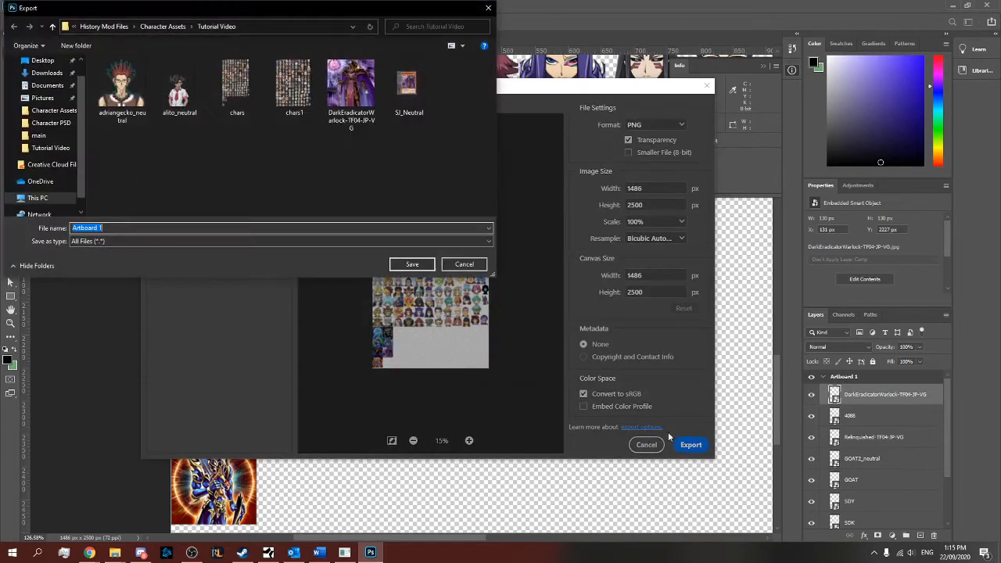
{"action": "left_click", "coordinate": [236, 86]}
{"action": "left_click", "coordinate": [412, 265]}
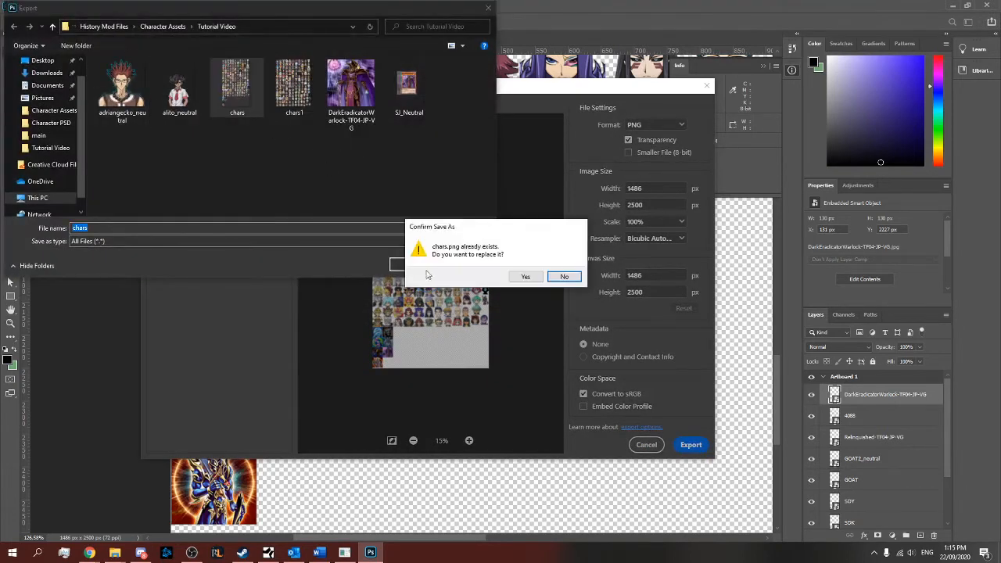
{"action": "left_click", "coordinate": [518, 280]}
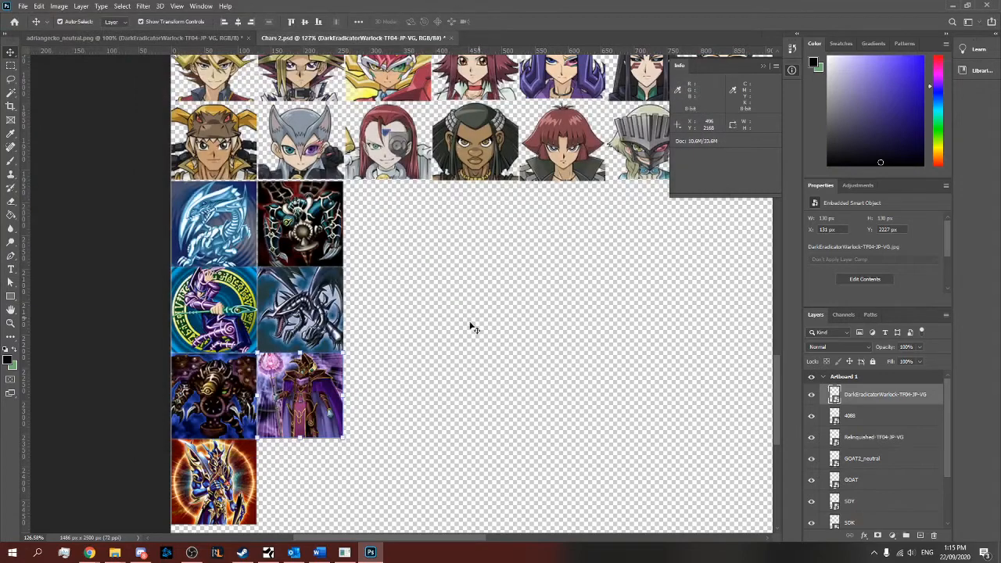
Copy the chars image from the Tutorial Video folder into the pdui folder, replacing the existing chars.png
{"action": "mouse_move", "coordinate": [117, 553]}
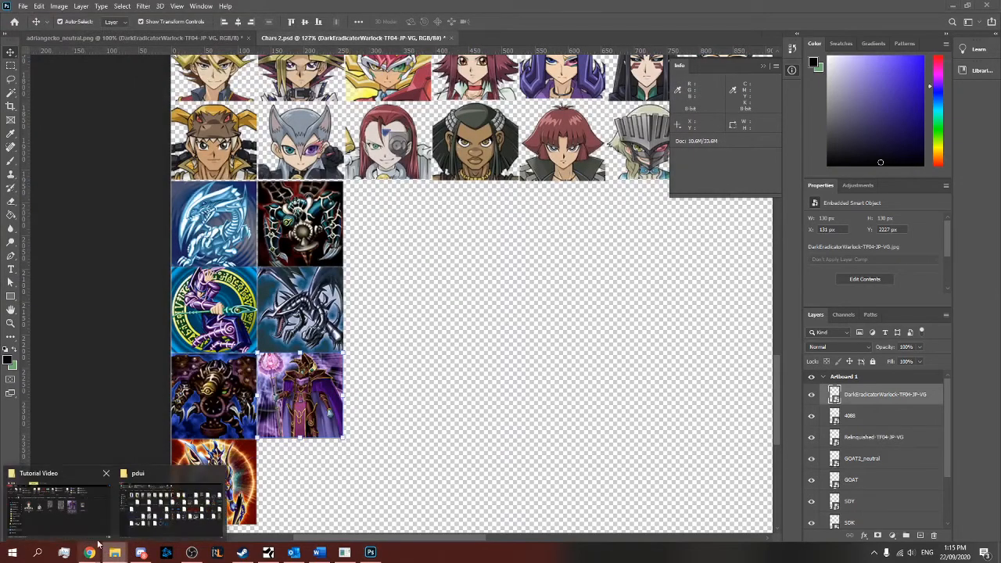
{"action": "left_click", "coordinate": [149, 516]}
{"action": "left_click", "coordinate": [78, 512]}
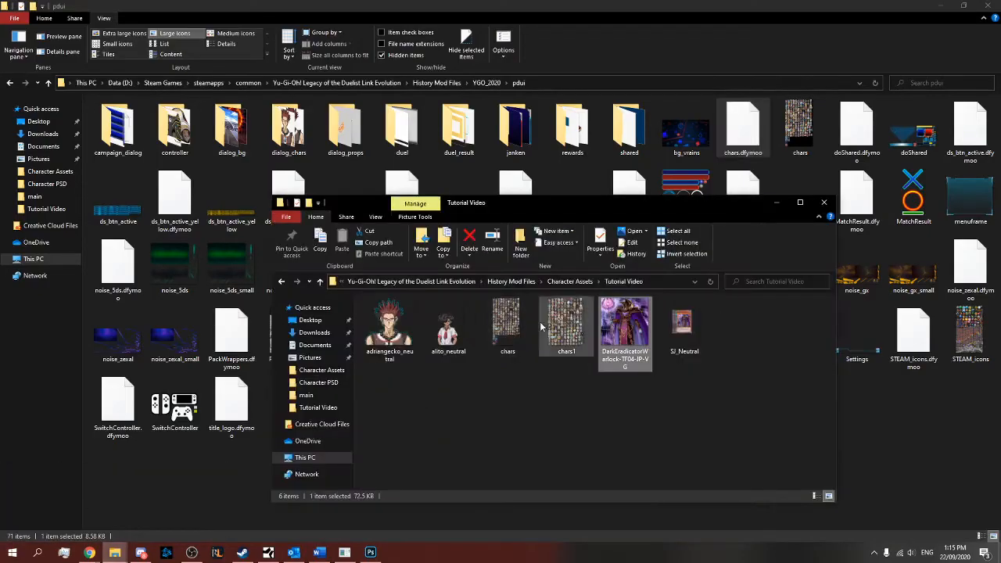
{"action": "right_click", "coordinate": [509, 325]}
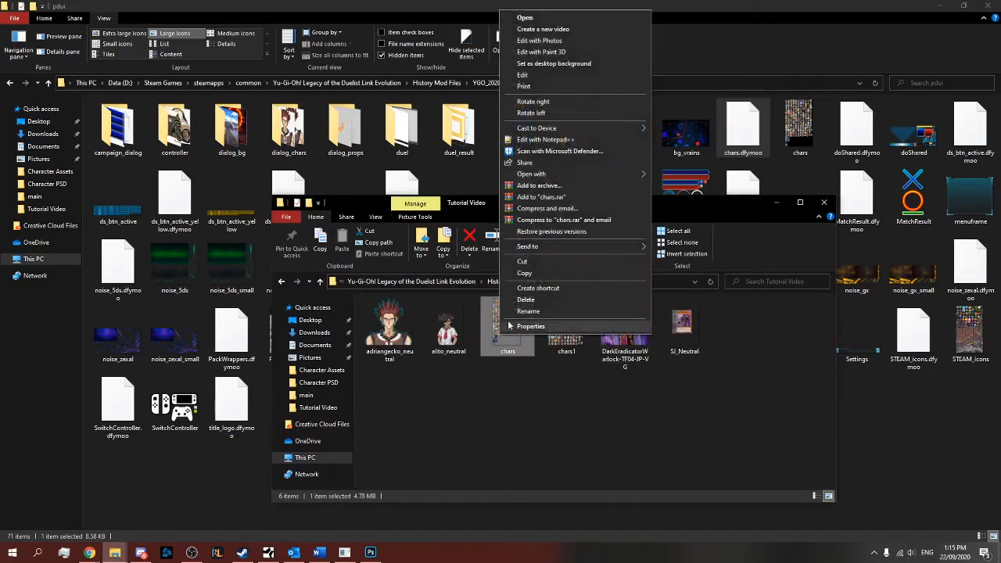
{"action": "left_click", "coordinate": [523, 273]}
{"action": "right_click", "coordinate": [866, 426]}
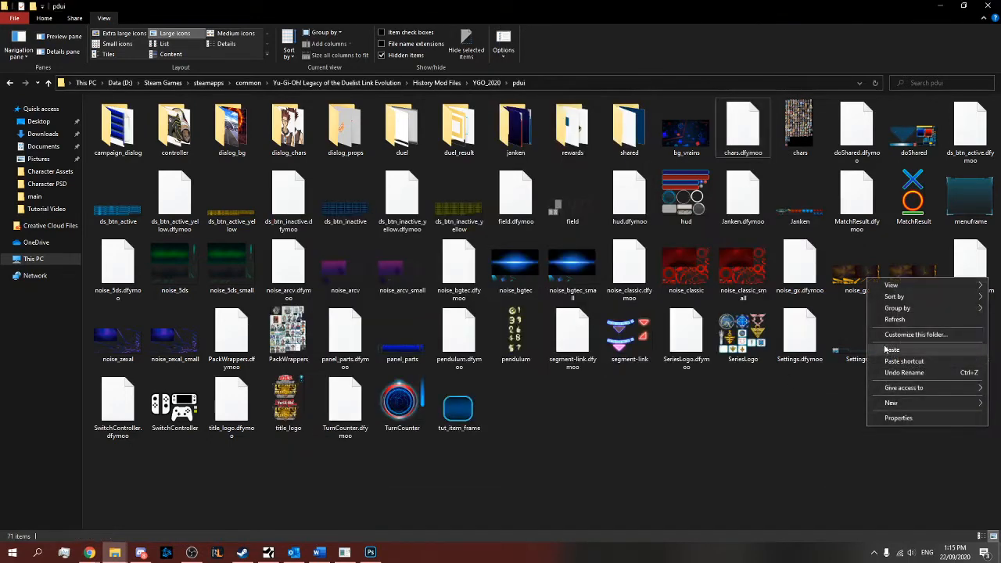
{"action": "left_click", "coordinate": [887, 350]}
{"action": "left_click", "coordinate": [493, 193]}
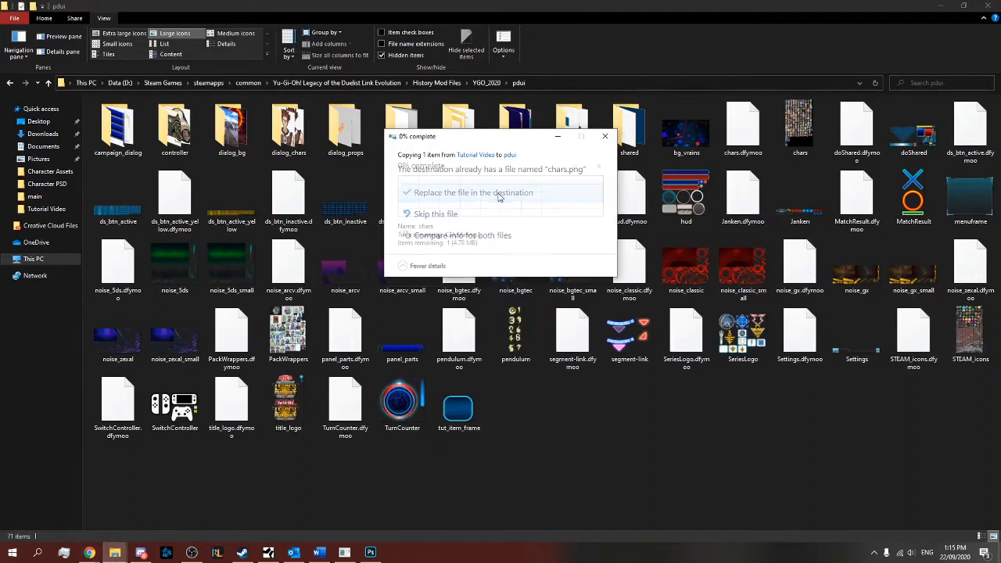
{"action": "left_click", "coordinate": [735, 138]}
{"action": "left_click", "coordinate": [791, 139]}
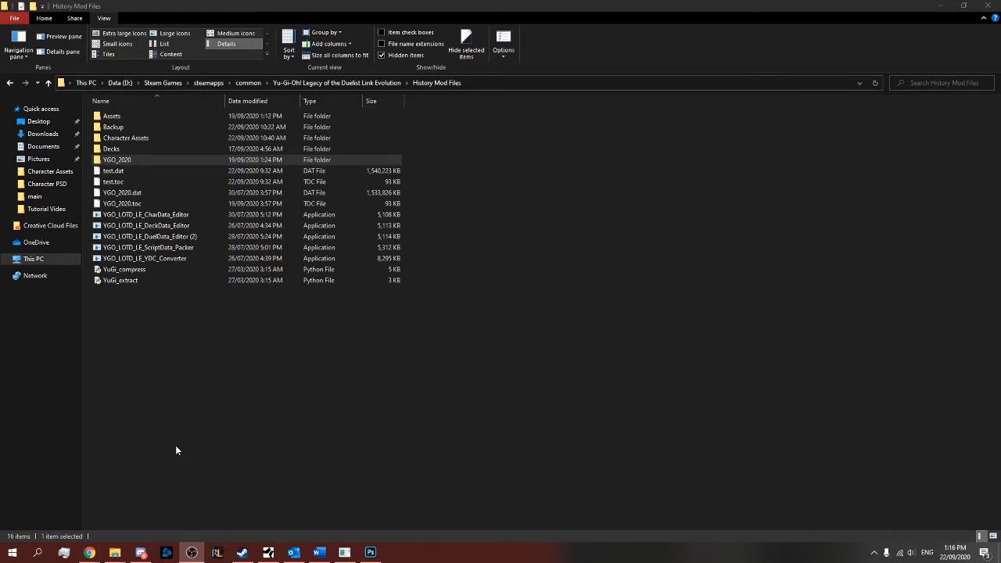
Open the dialog_chars folder inside YGO_2020's pdui folder
{"action": "double_click", "coordinate": [127, 160]}
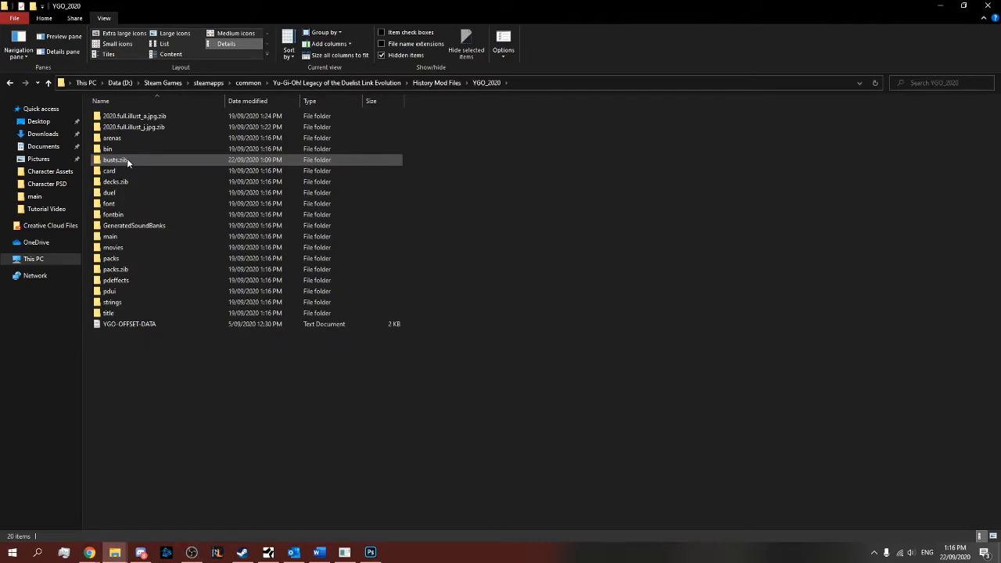
{"action": "double_click", "coordinate": [124, 291]}
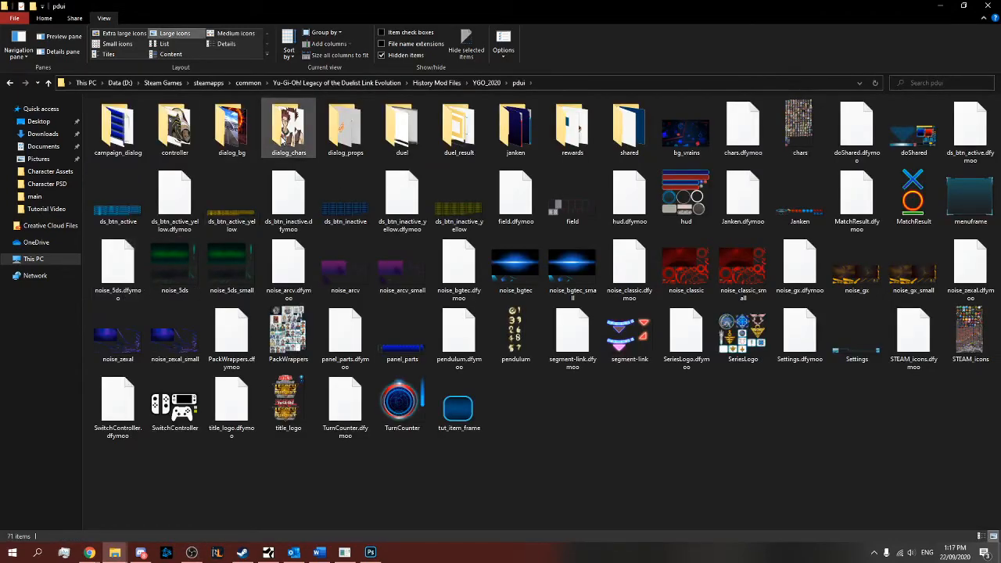
{"action": "double_click", "coordinate": [281, 133]}
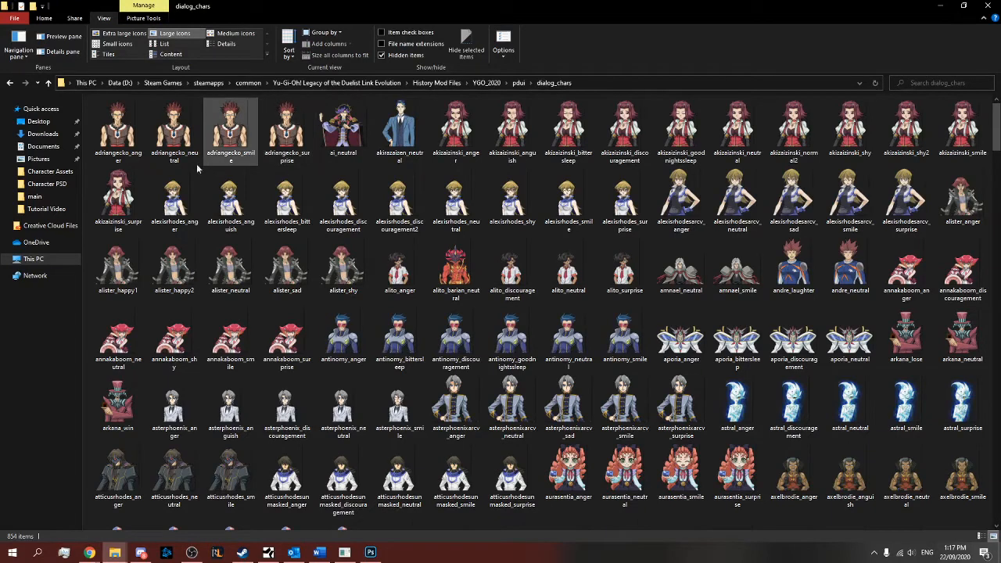
Examine the existing dialogue character images in dialog_chars, viewing SDJ_NEUTRAL at full size and closing it
{"action": "left_click", "coordinate": [176, 145]}
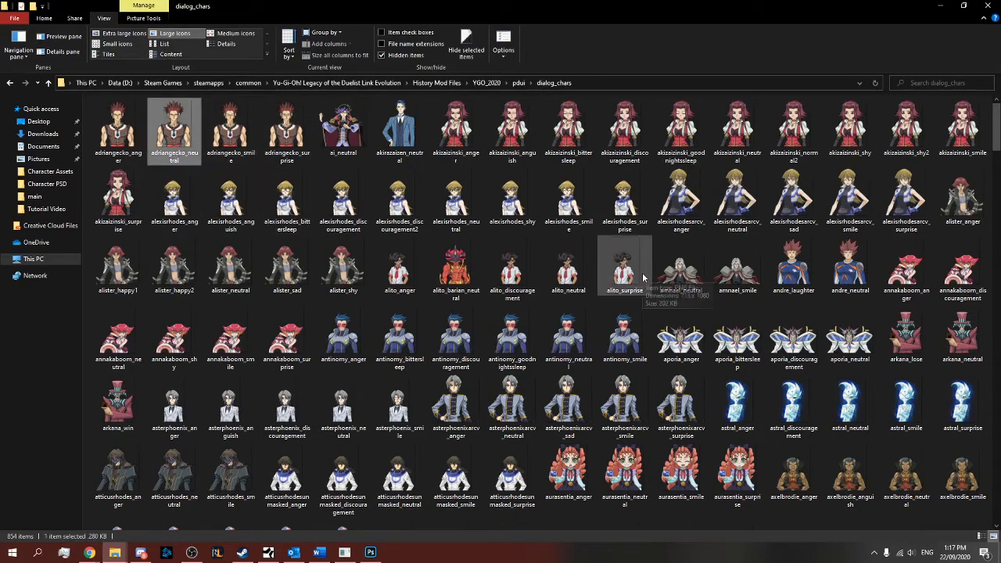
{"action": "scroll", "coordinate": [642, 272], "scroll_direction": "down", "scroll_amount": 15}
{"action": "scroll", "coordinate": [641, 278], "scroll_direction": "down", "scroll_amount": 10}
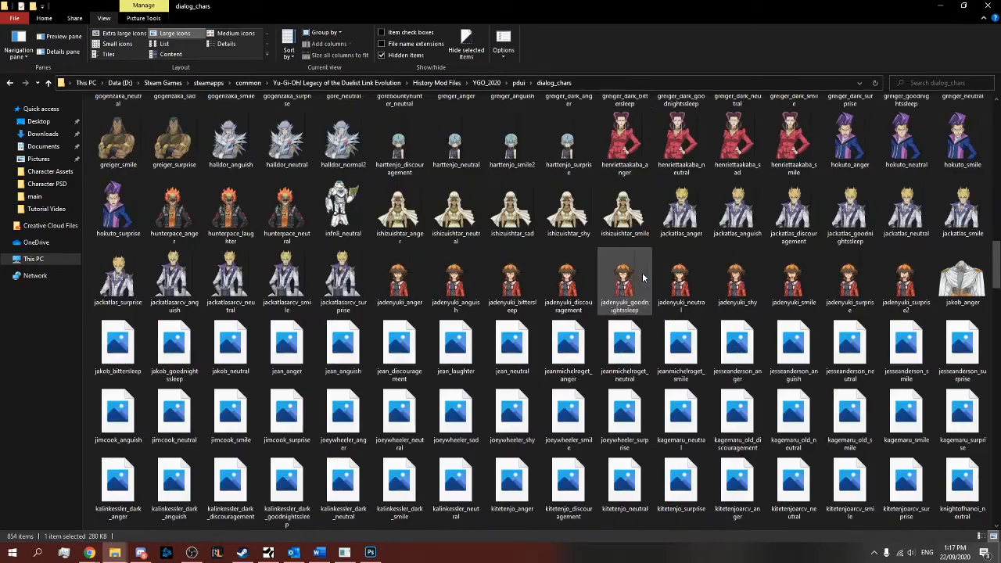
{"action": "key", "text": "s"}
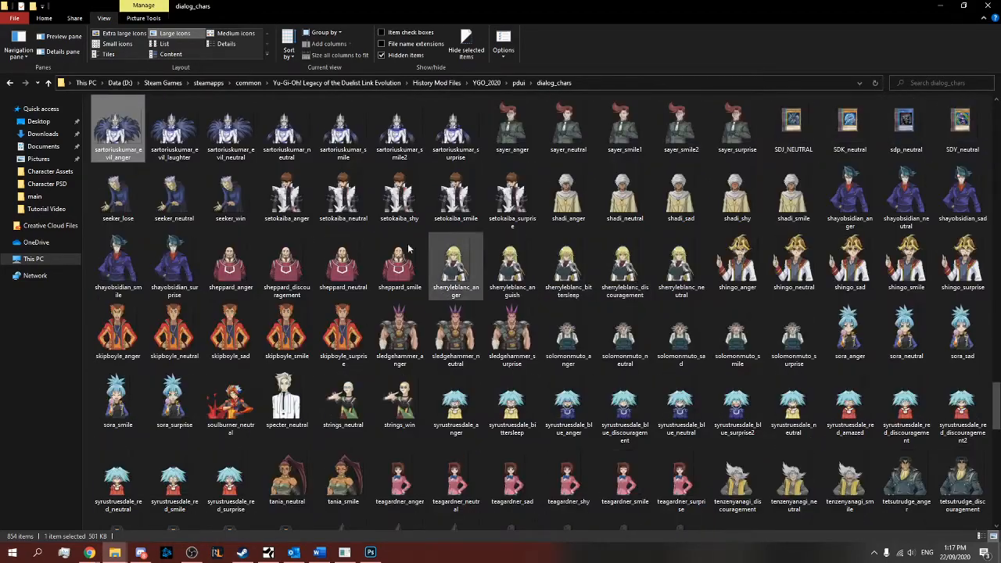
{"action": "left_click", "coordinate": [786, 137]}
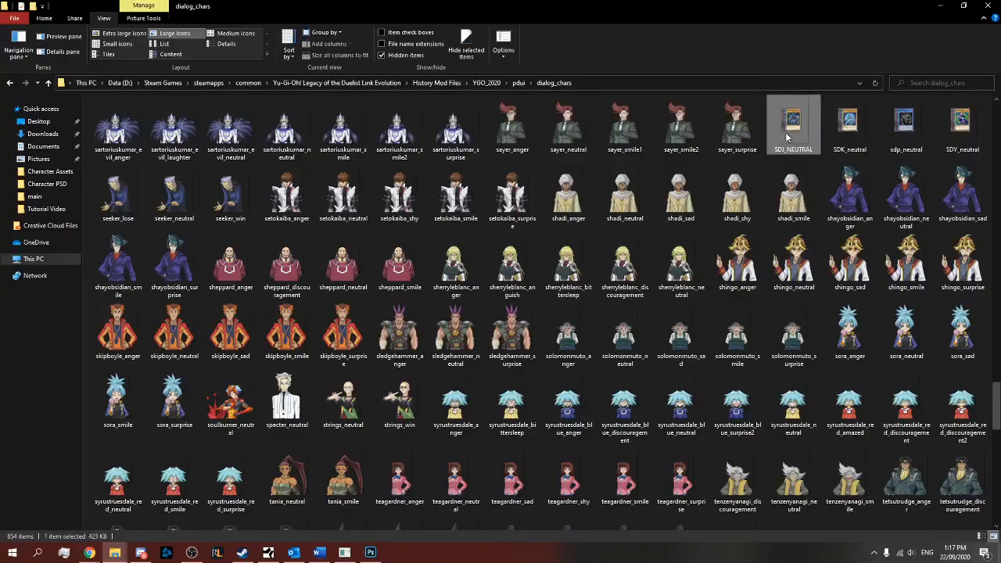
{"action": "double_click", "coordinate": [786, 137]}
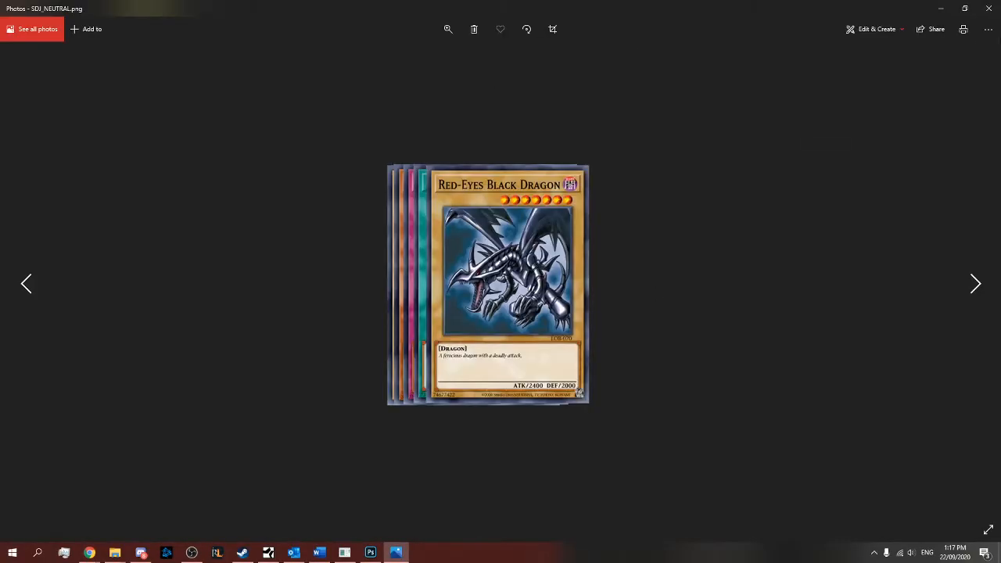
{"action": "left_click", "coordinate": [989, 8]}
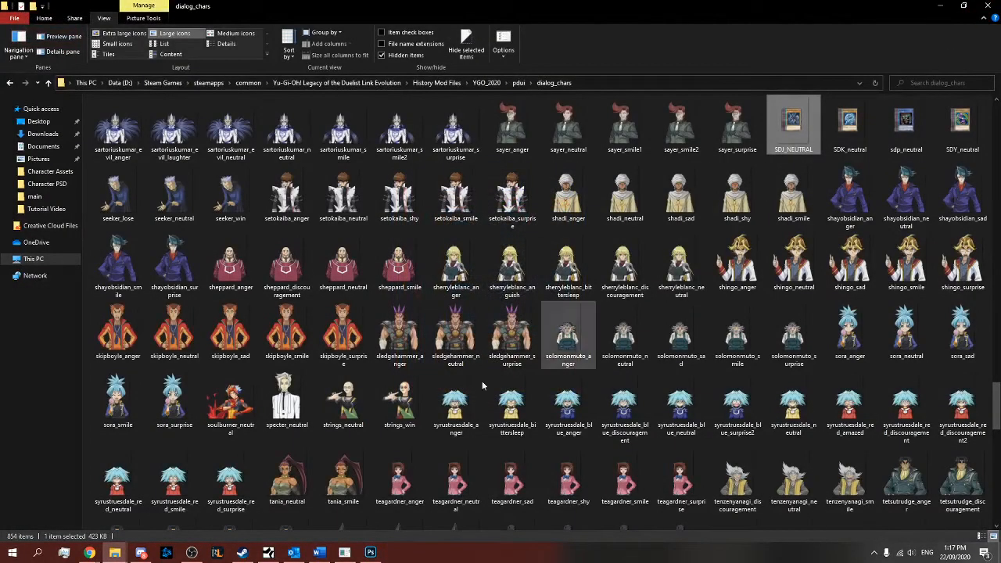
Open alito_neutral from the Tutorial Video folder in Adobe Photoshop 2020 to examine its canvas and character placement
{"action": "left_click", "coordinate": [114, 553]}
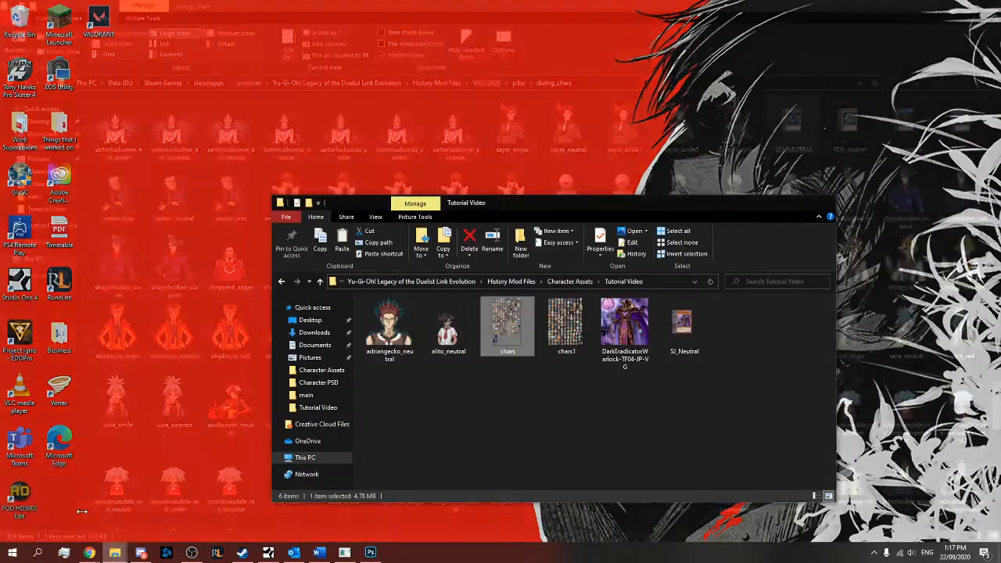
{"action": "left_click", "coordinate": [81, 510]}
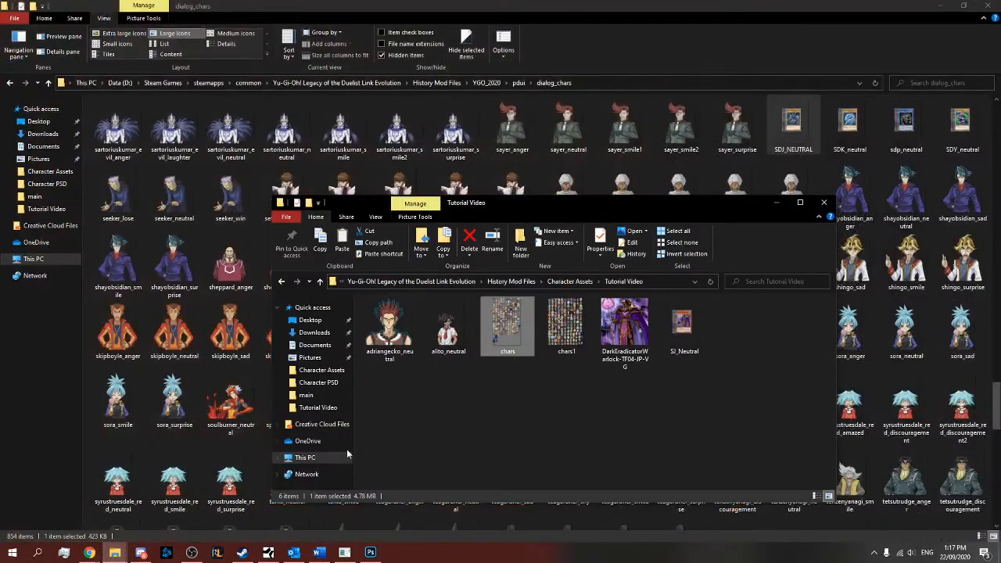
{"action": "left_click", "coordinate": [443, 332]}
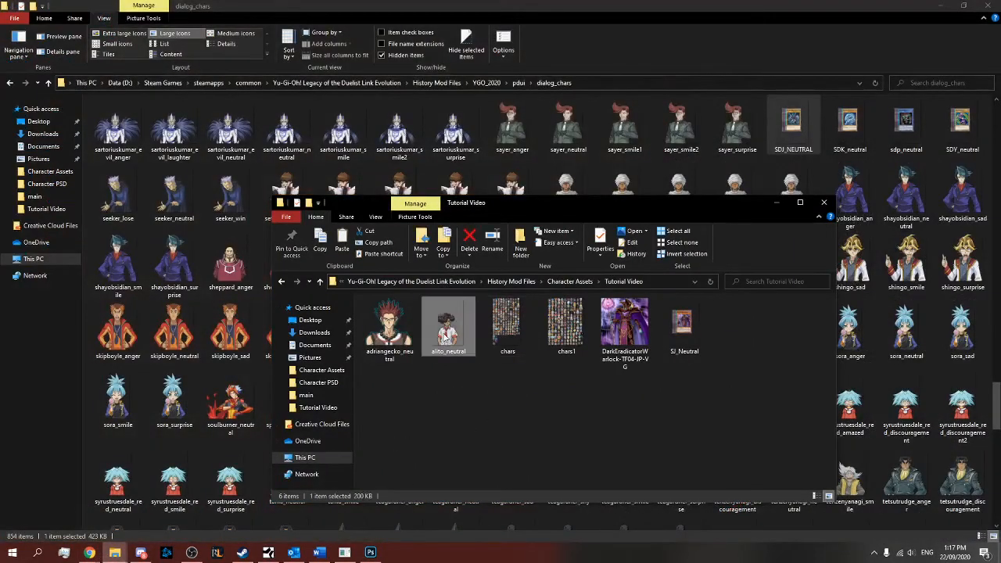
{"action": "right_click", "coordinate": [443, 332]}
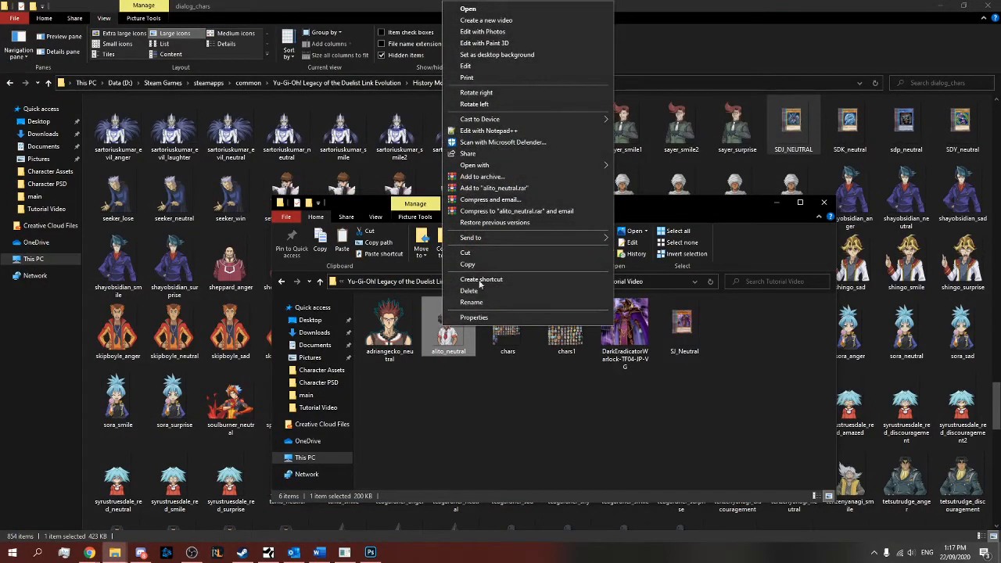
{"action": "mouse_move", "coordinate": [537, 163]}
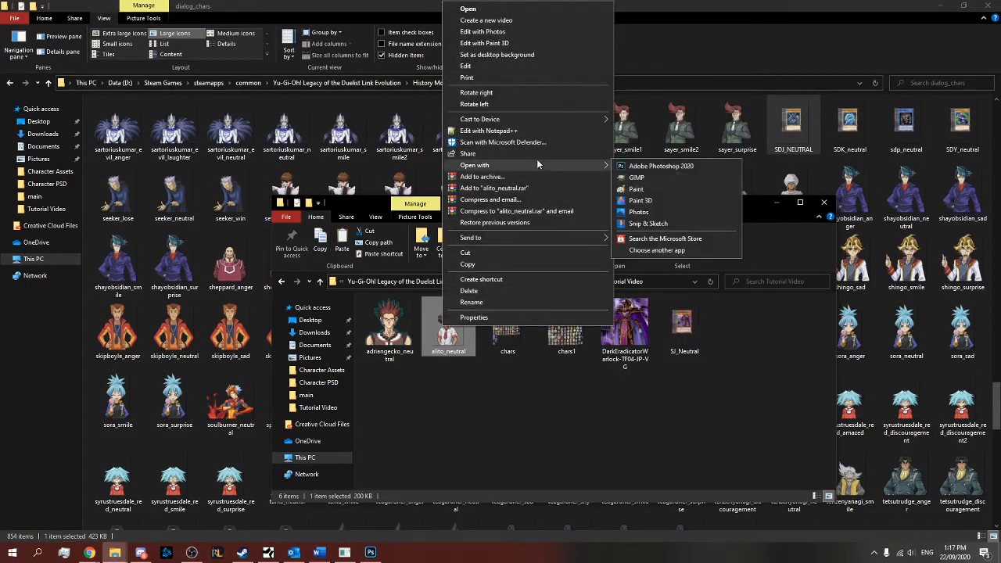
{"action": "left_click", "coordinate": [619, 166]}
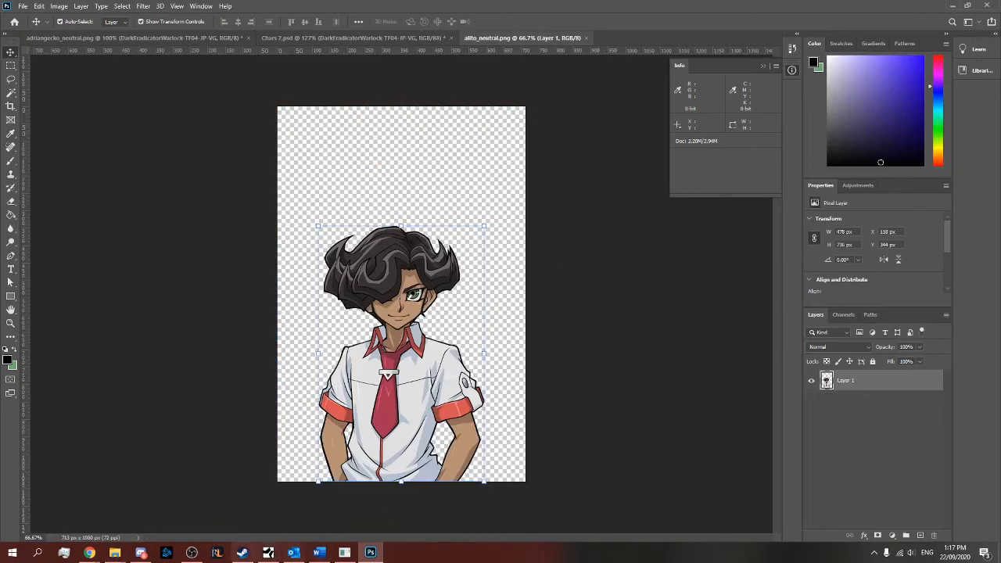
{"action": "left_click", "coordinate": [116, 553]}
{"action": "left_click", "coordinate": [83, 517]}
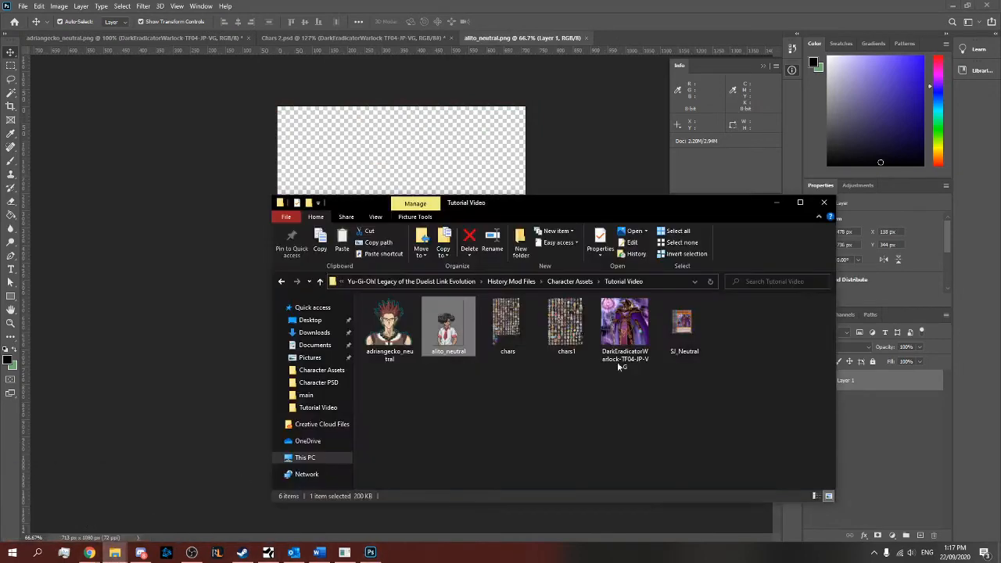
{"action": "left_click", "coordinate": [442, 164]}
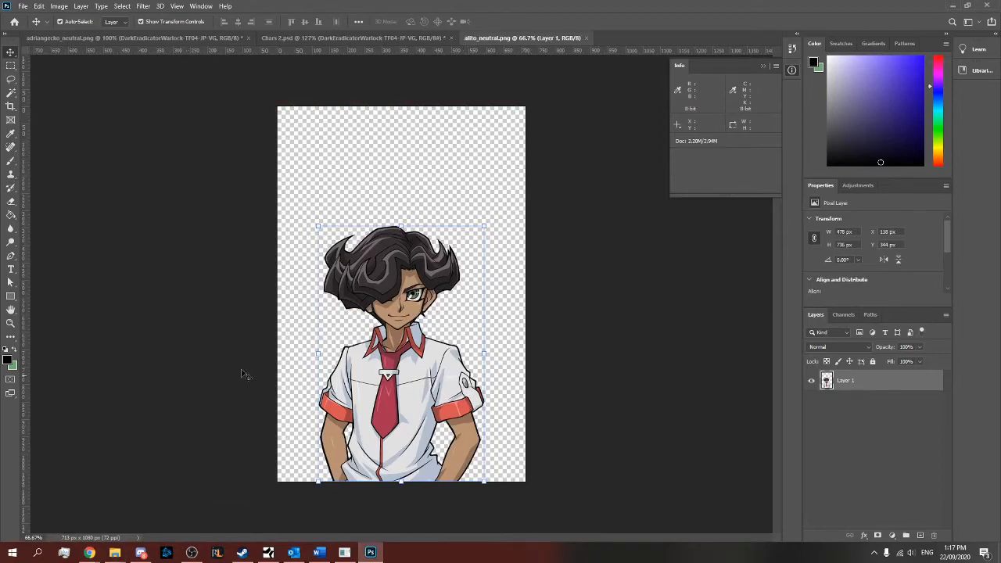
Minimize Photoshop and move the SJ_Neutral image from the Tutorial Video folder into dialog_chars
{"action": "left_click", "coordinate": [953, 6]}
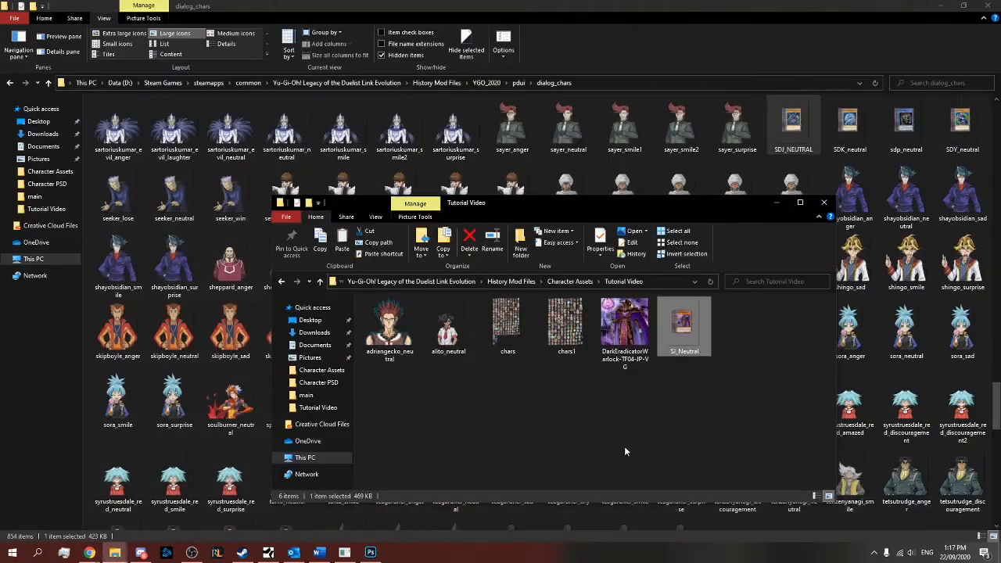
{"action": "left_click_drag", "start_coordinate": [649, 208], "coordinate": [485, 215]}
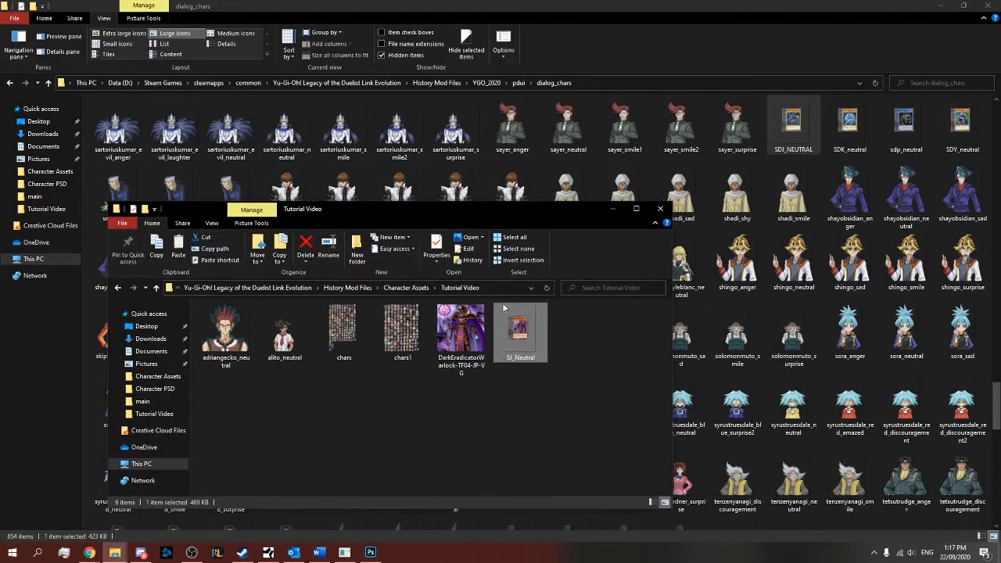
{"action": "left_click_drag", "start_coordinate": [520, 350], "coordinate": [757, 149]}
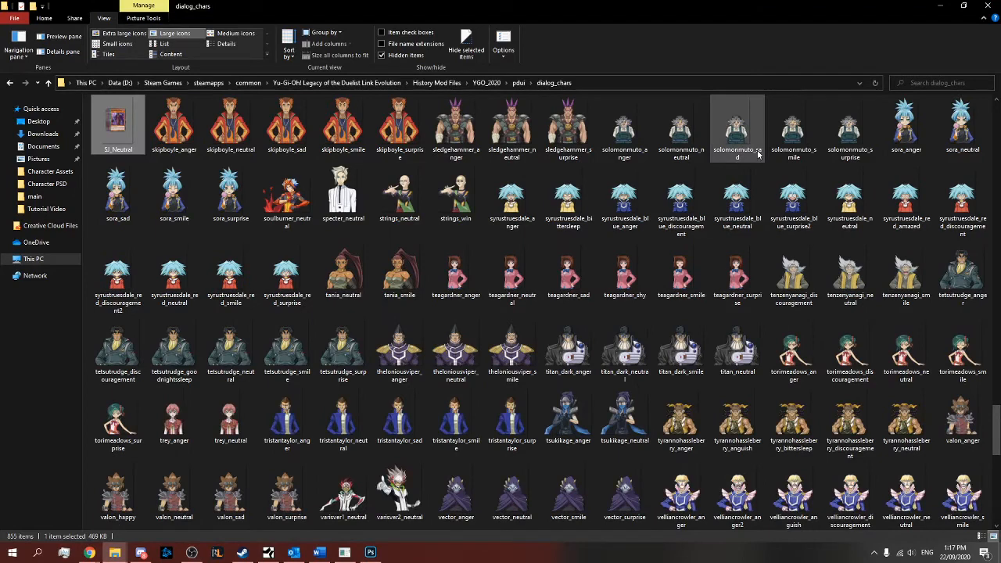
{"action": "scroll", "coordinate": [399, 270], "scroll_direction": "up", "scroll_amount": 3}
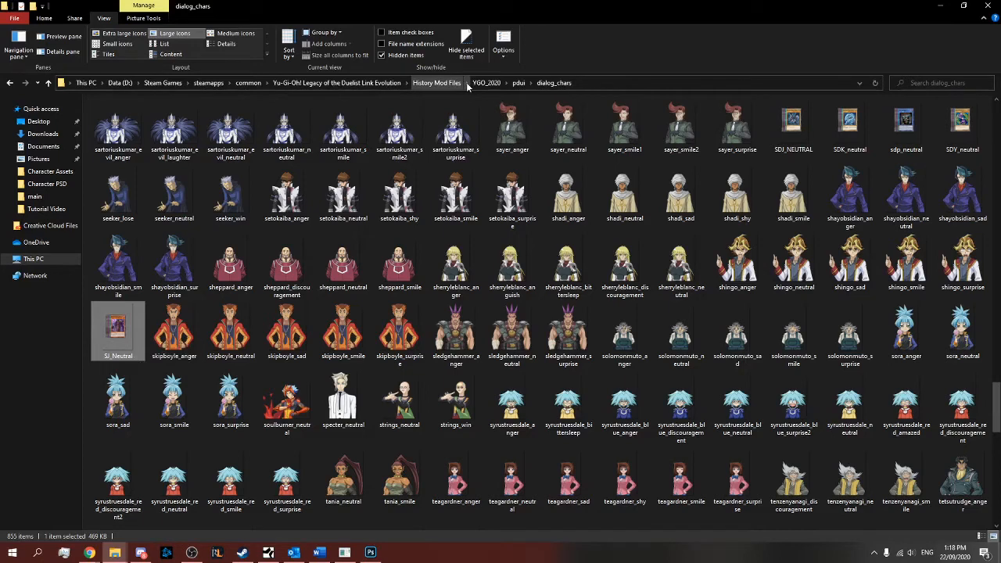
Open YGO_2020.toc from the History Mod Files folder in Notepad++
{"action": "left_click", "coordinate": [442, 83]}
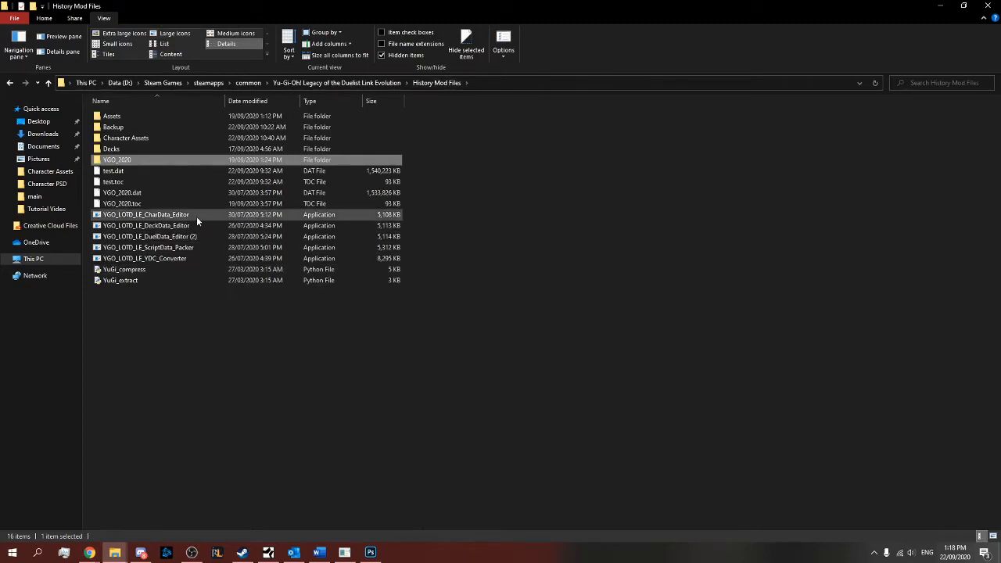
{"action": "mouse_move", "coordinate": [125, 205]}
{"action": "left_mouse_down"}
{"action": "mouse_move", "coordinate": [123, 161]}
{"action": "mouse_move", "coordinate": [130, 182]}
{"action": "mouse_move", "coordinate": [118, 204]}
{"action": "left_mouse_up"}
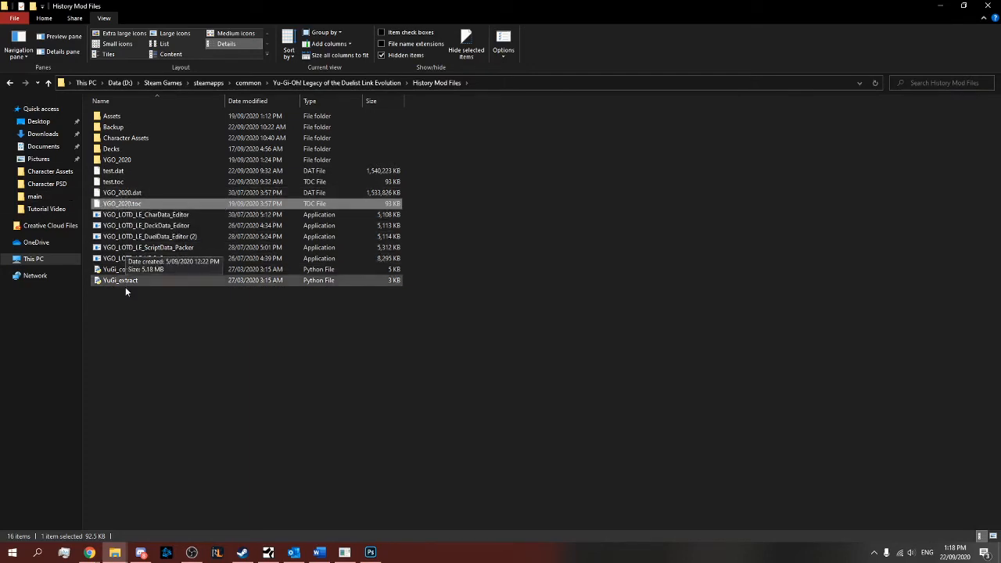
{"action": "right_click", "coordinate": [122, 207]}
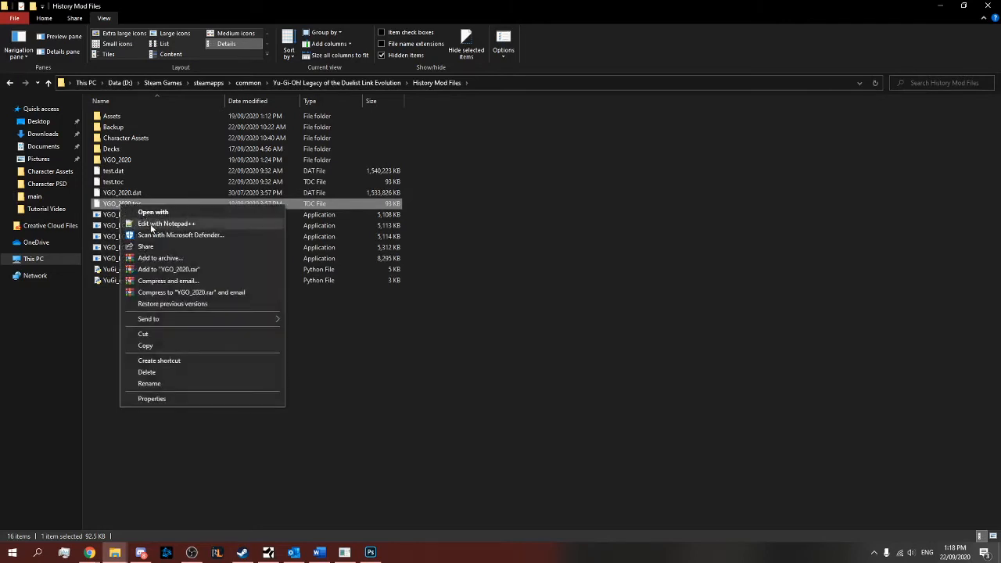
{"action": "left_click", "coordinate": [152, 225]}
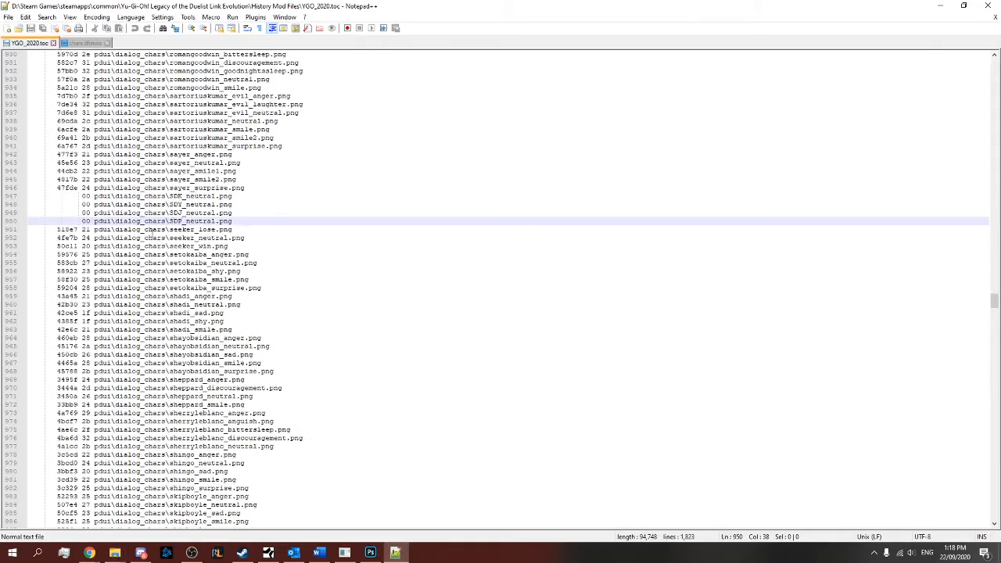
Add a new line below the SDP_neutral entry containing 00 followed by a copy of that entry's image path
{"action": "scroll", "coordinate": [119, 258], "scroll_direction": "up", "scroll_amount": 3}
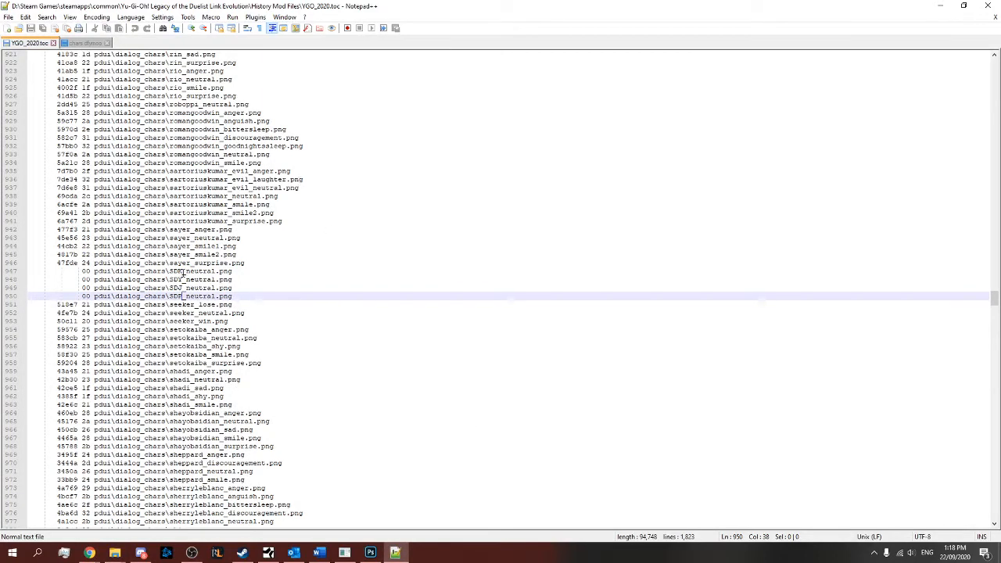
{"action": "scroll", "coordinate": [248, 300], "scroll_direction": "down", "scroll_amount": 1}
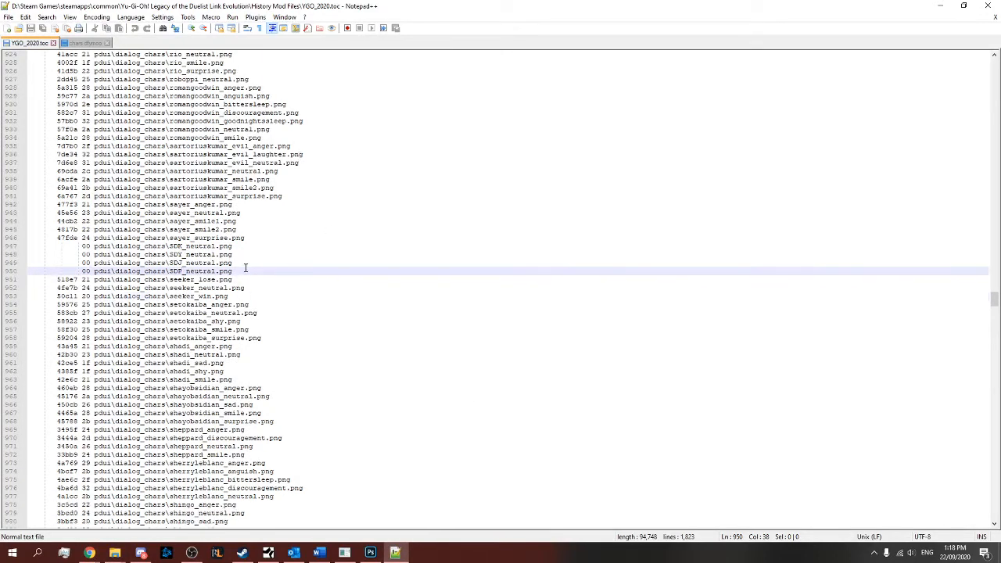
{"action": "left_click", "coordinate": [247, 269]}
{"action": "key", "text": "Return"}
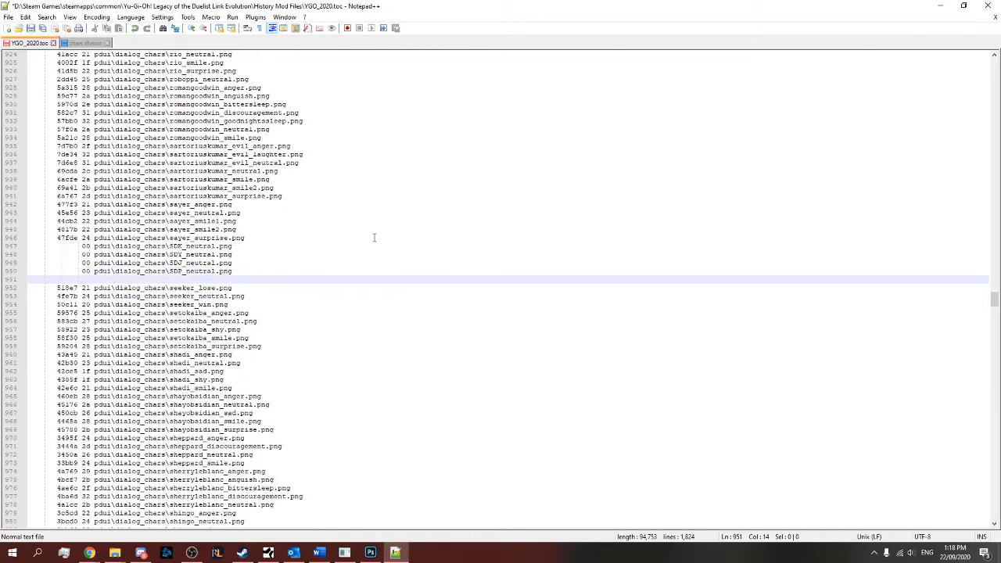
{"action": "type", "text": "00"}
{"action": "left_click_drag", "start_coordinate": [242, 270], "coordinate": [94, 268]}
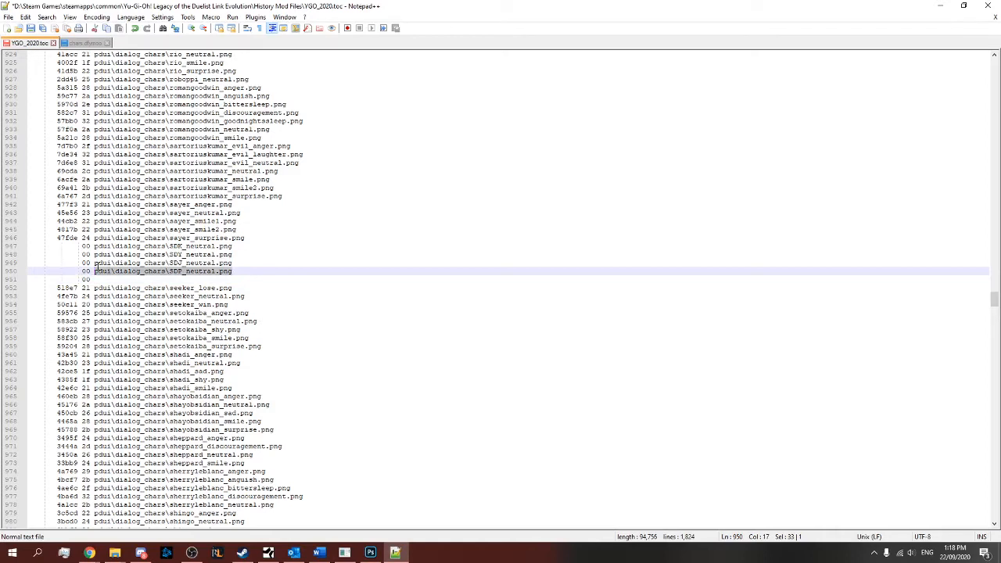
{"action": "left_click", "coordinate": [98, 279]}
{"action": "key", "text": "ctrl+v"}
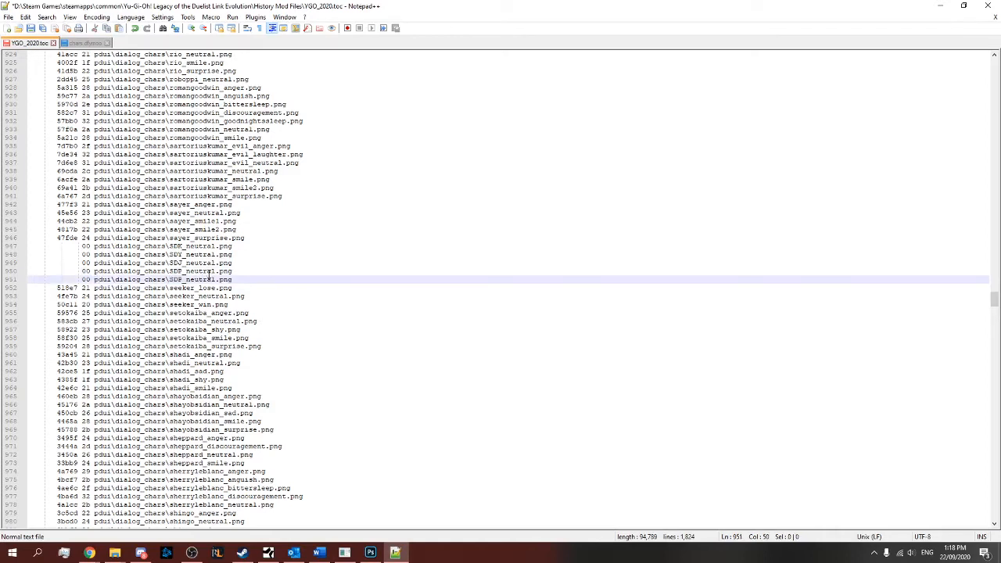
Change the new line's file name to SJ_neutral.png and save YGO_2020.toc
{"action": "left_click_drag", "start_coordinate": [233, 279], "coordinate": [169, 279]}
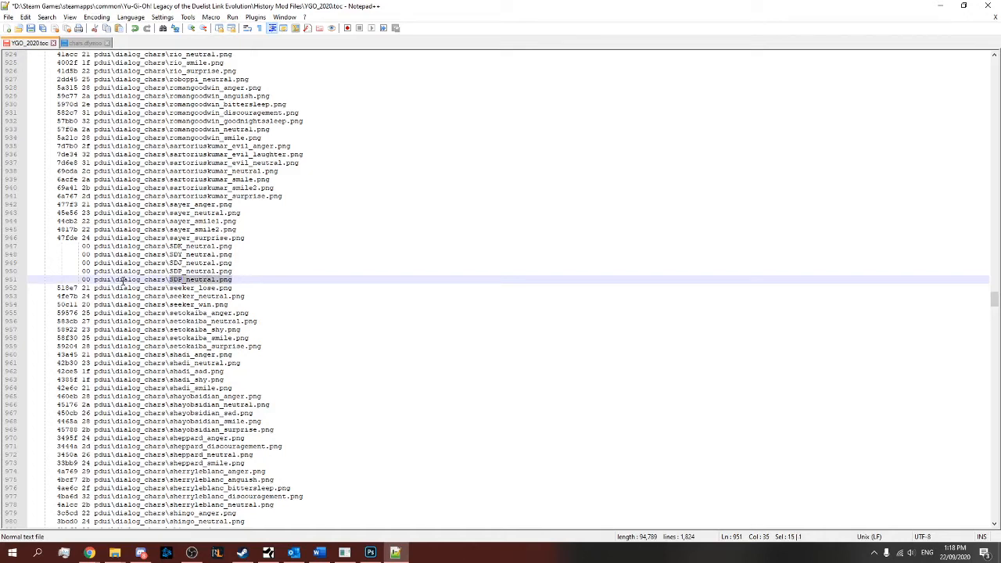
{"action": "key", "text": "Delete"}
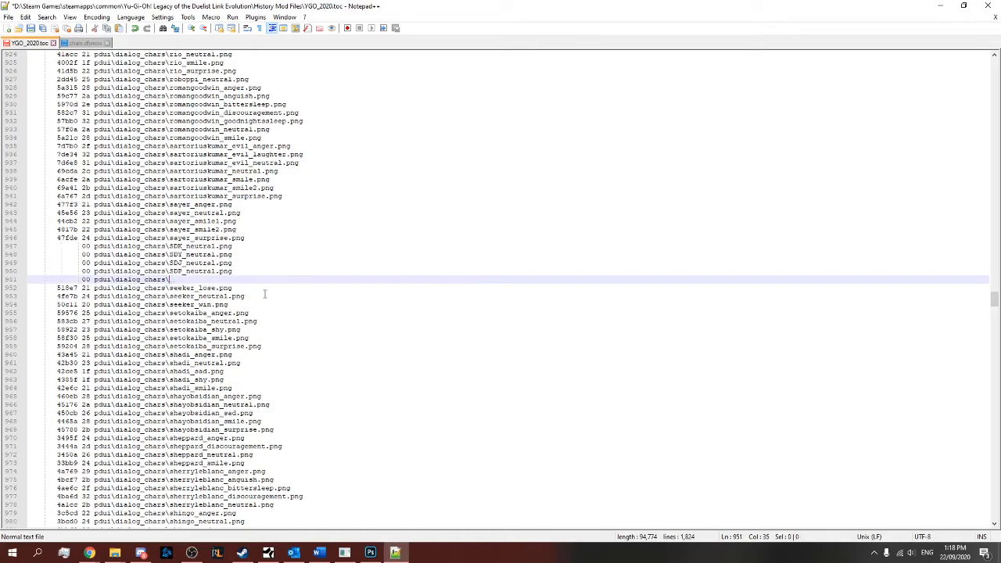
{"action": "type", "text": "SJ_neutral.png"}
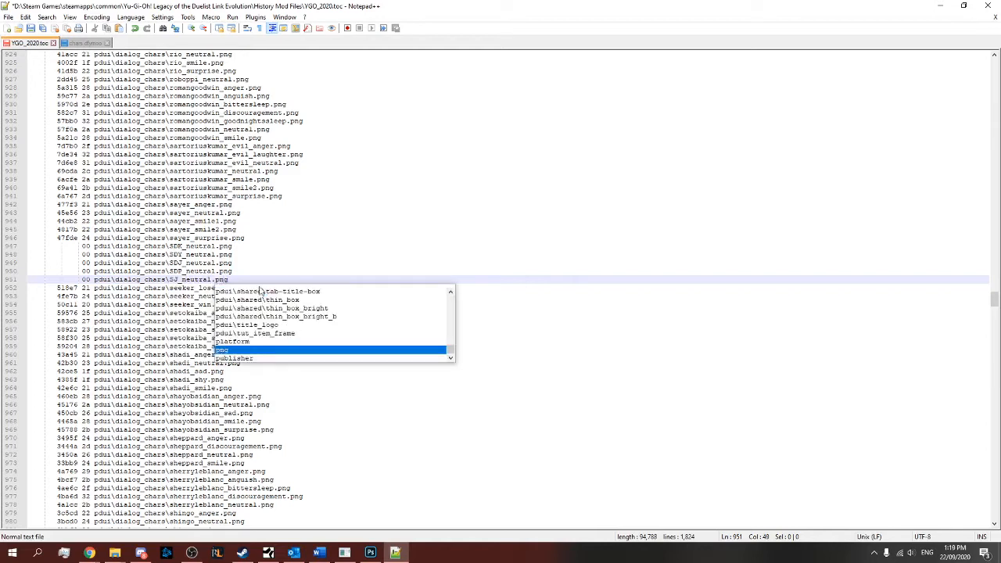
{"action": "left_click", "coordinate": [245, 245]}
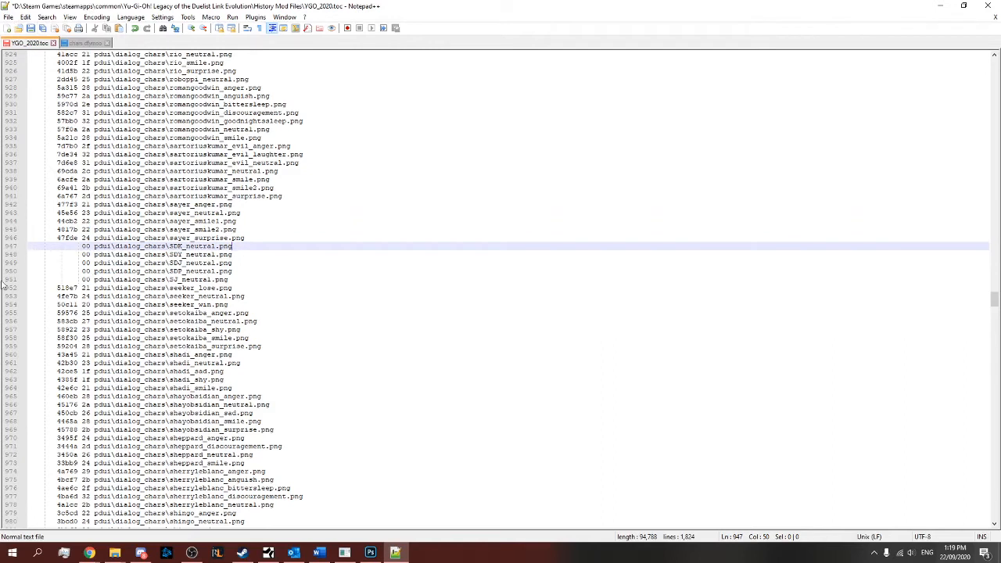
{"action": "left_click", "coordinate": [246, 279]}
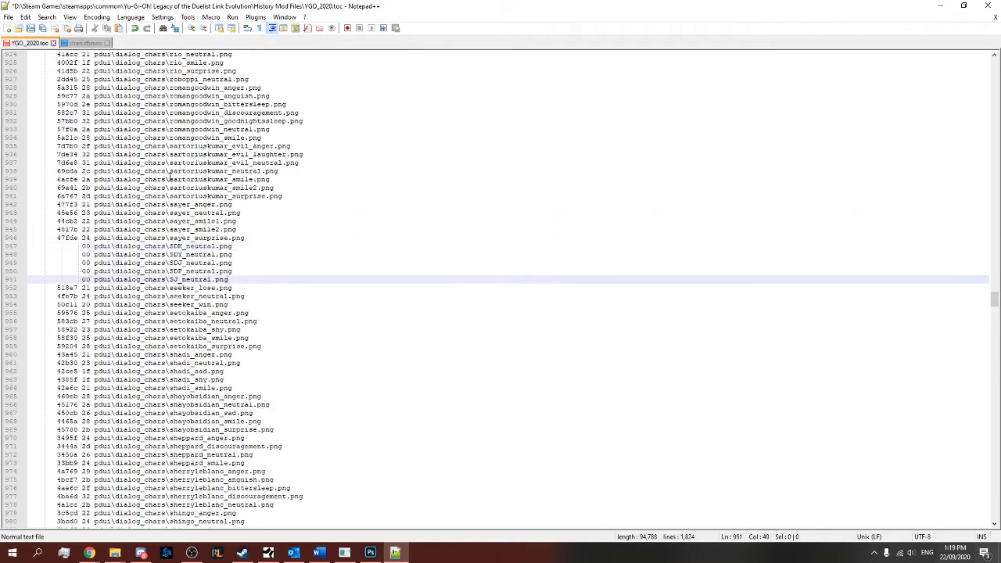
{"action": "left_click", "coordinate": [30, 29]}
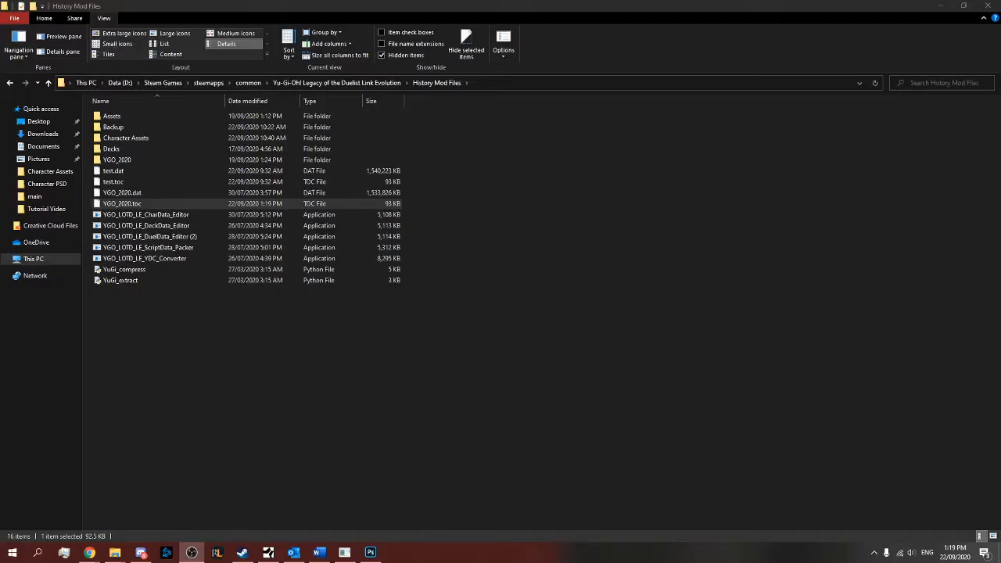
Launch YGO_LOTD_LE_DuelData_Editor (2) from History Mod Files and load dueldata_E from the YGO_2020 main folder
{"action": "left_click", "coordinate": [202, 393]}
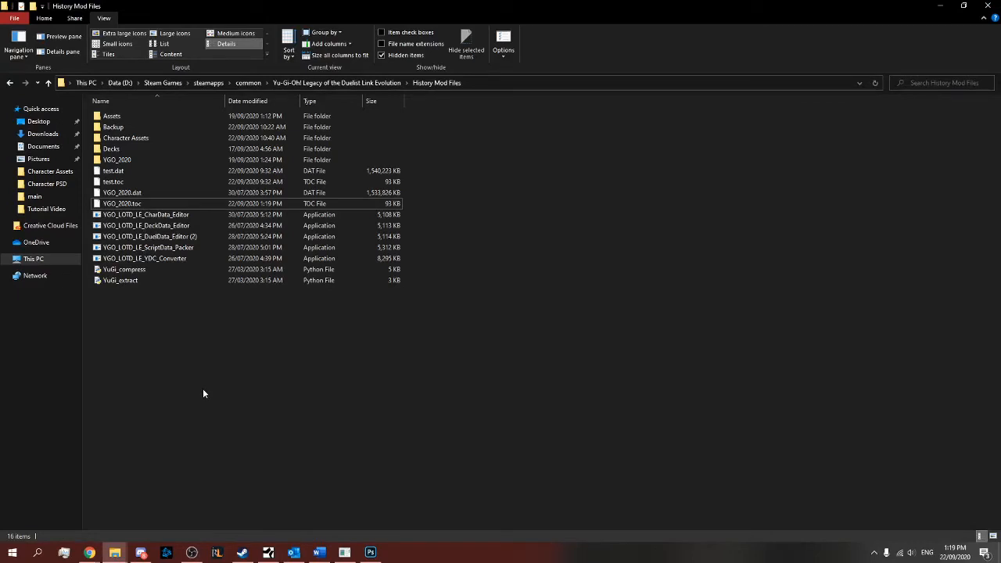
{"action": "double_click", "coordinate": [182, 238]}
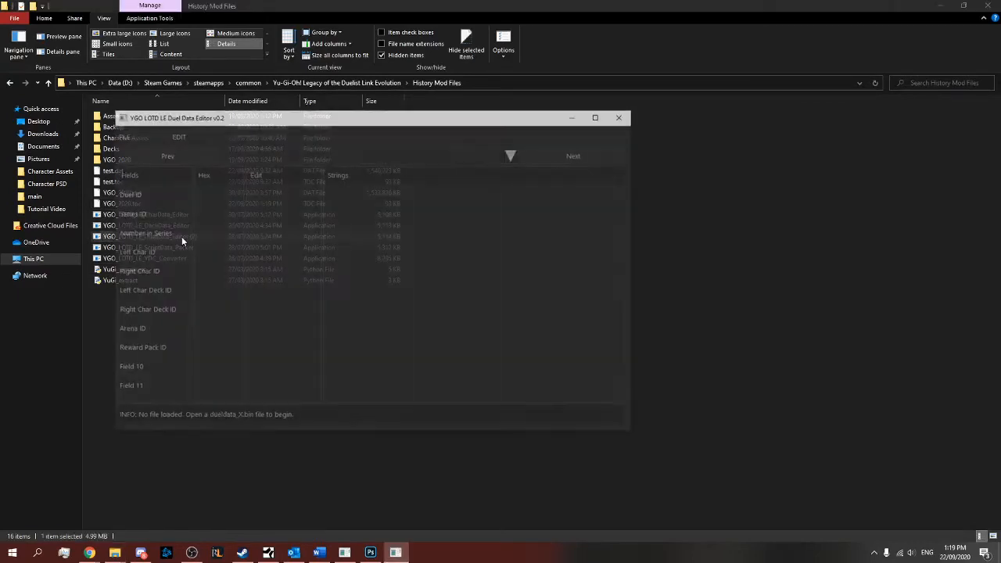
{"action": "left_click", "coordinate": [125, 137]}
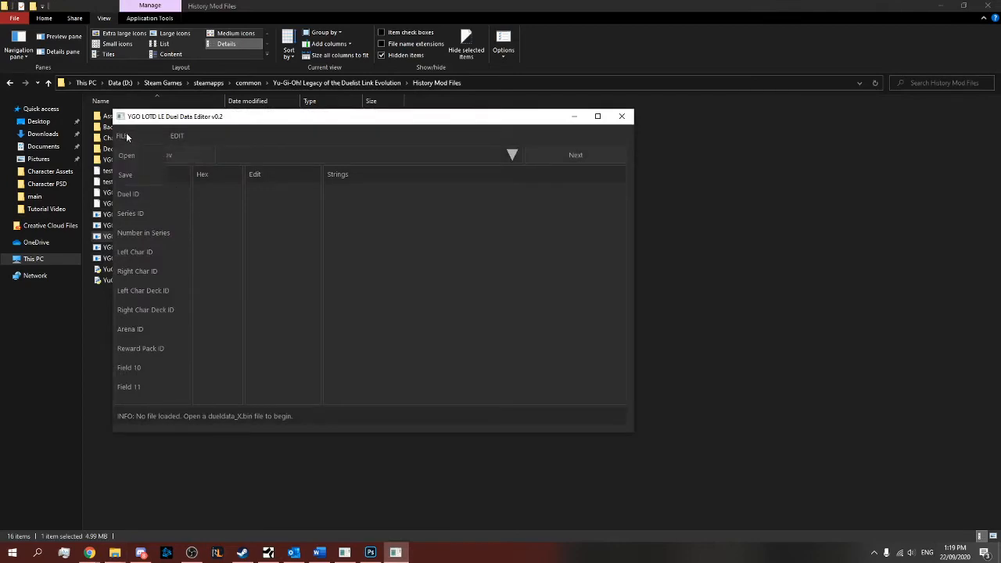
{"action": "left_click", "coordinate": [127, 155]}
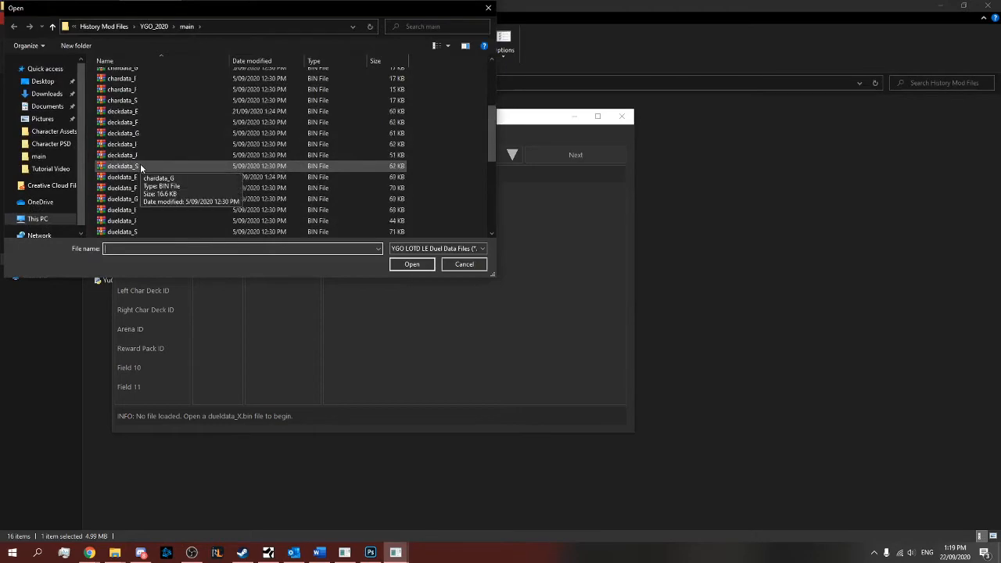
{"action": "scroll", "coordinate": [155, 171], "scroll_direction": "down", "scroll_amount": 2}
{"action": "left_click", "coordinate": [158, 176]}
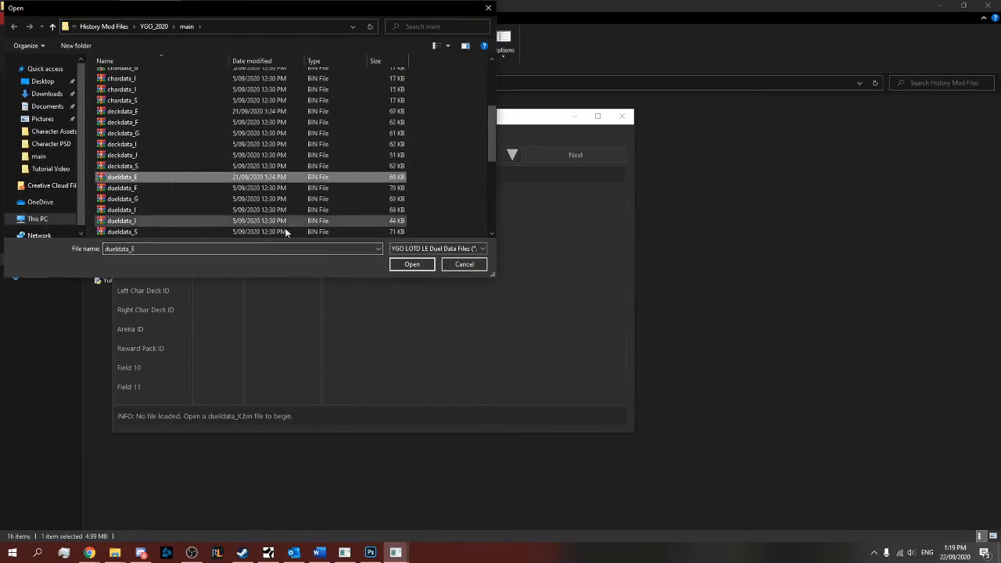
{"action": "left_click", "coordinate": [407, 265]}
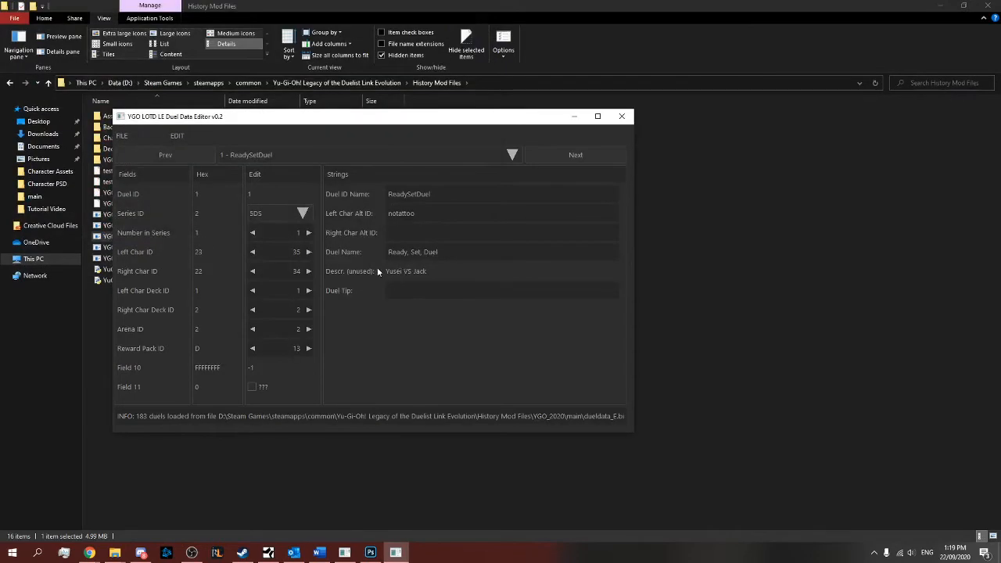
Go to duel 139, TheDragonAwakens, in the loaded duel data
{"action": "left_click", "coordinate": [513, 154]}
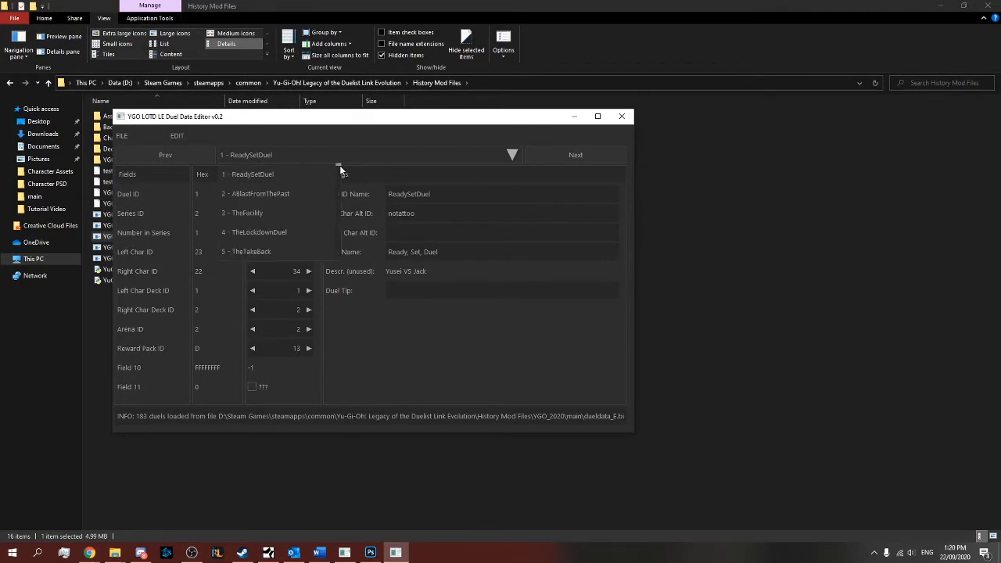
{"action": "left_click_drag", "start_coordinate": [339, 165], "coordinate": [351, 235]}
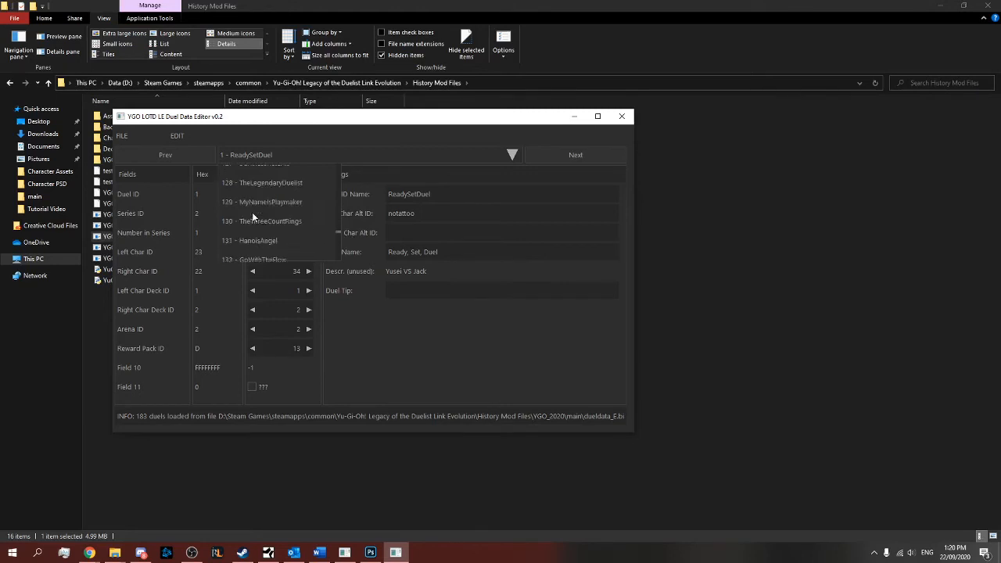
{"action": "scroll", "coordinate": [258, 210], "scroll_direction": "up", "scroll_amount": 3}
{"action": "scroll", "coordinate": [268, 214], "scroll_direction": "up", "scroll_amount": 4}
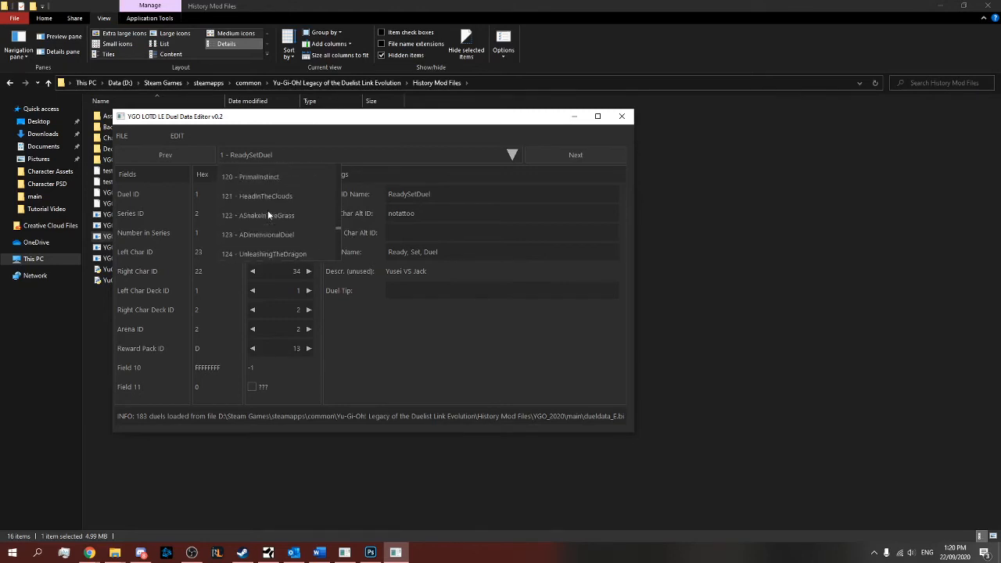
{"action": "scroll", "coordinate": [267, 210], "scroll_direction": "down", "scroll_amount": 8}
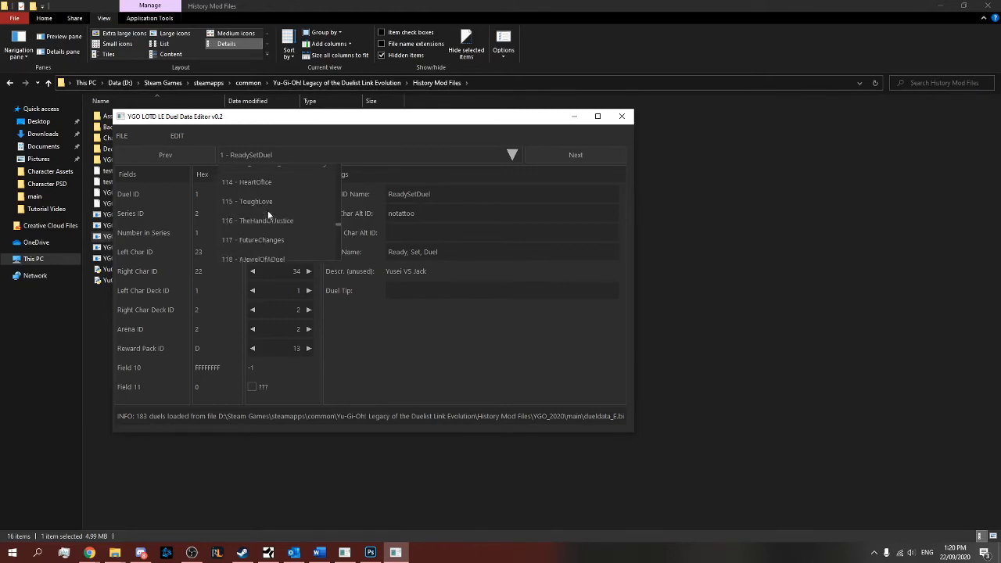
{"action": "scroll", "coordinate": [272, 213], "scroll_direction": "down", "scroll_amount": 1}
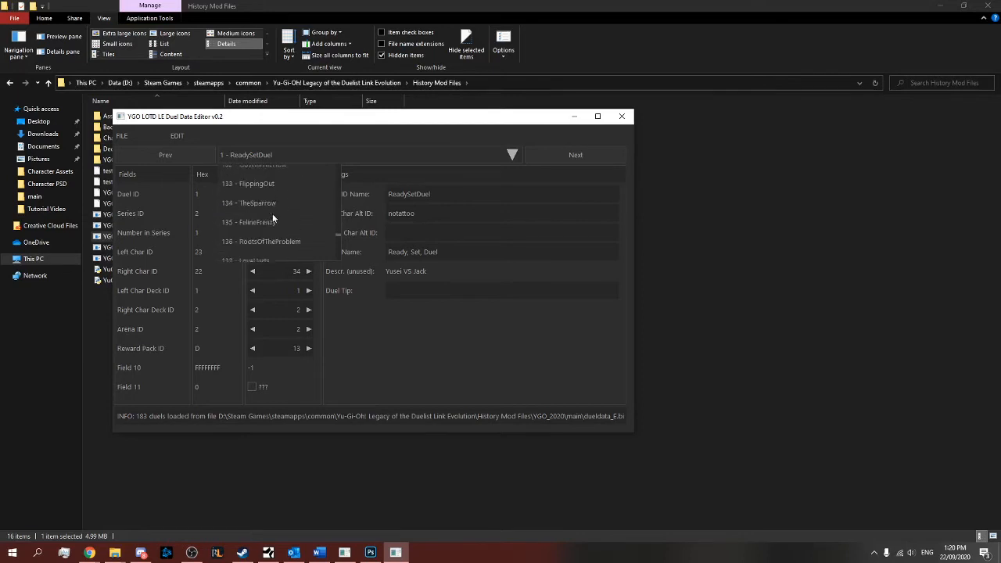
{"action": "left_click", "coordinate": [268, 212]}
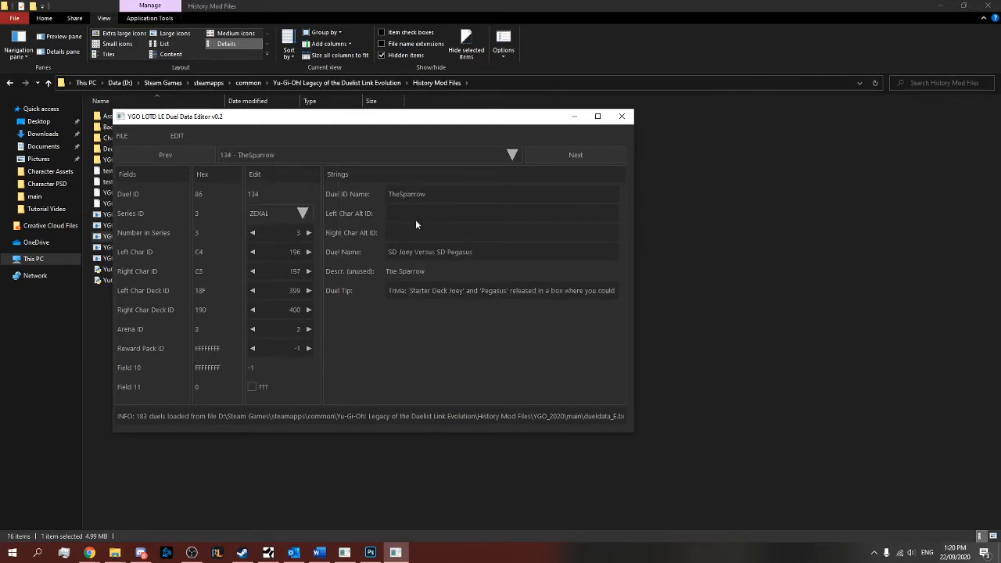
{"action": "left_click", "coordinate": [564, 157]}
{"action": "left_click", "coordinate": [564, 157]}
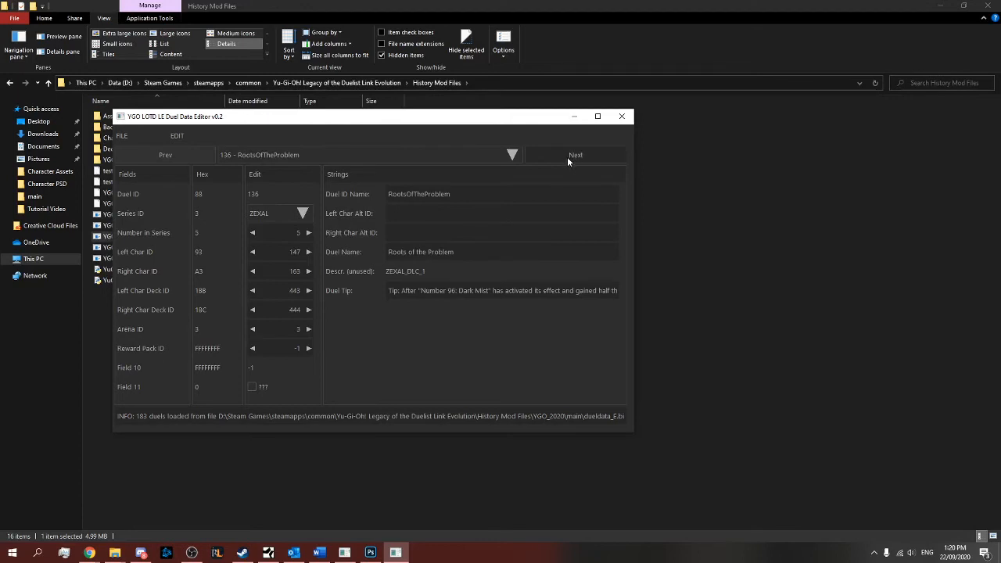
{"action": "left_click", "coordinate": [567, 156]}
{"action": "left_click", "coordinate": [566, 158]}
{"action": "left_click", "coordinate": [566, 156]}
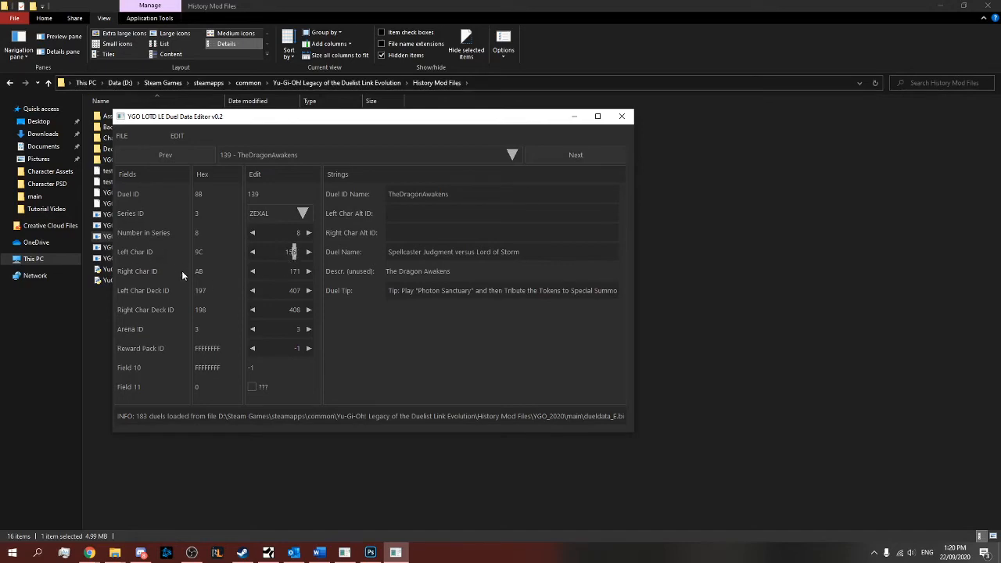
Set the duel's Left Char ID to 202, the SJ character's ID in the Character Data Editor, and correct the Duel Name to start with "Spellcaster's"
{"action": "left_click", "coordinate": [345, 553]}
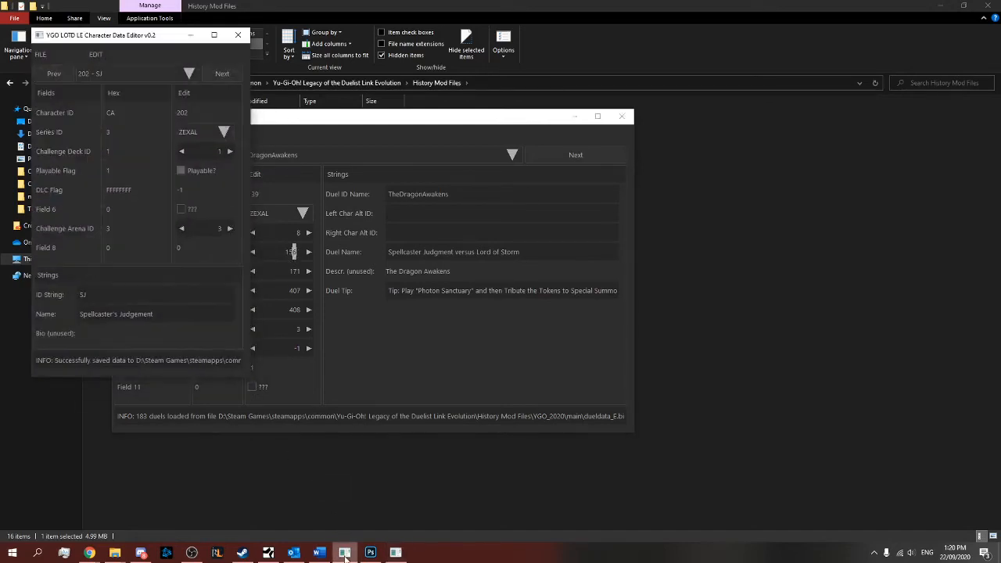
{"action": "left_click_drag", "start_coordinate": [94, 41], "coordinate": [749, 82]}
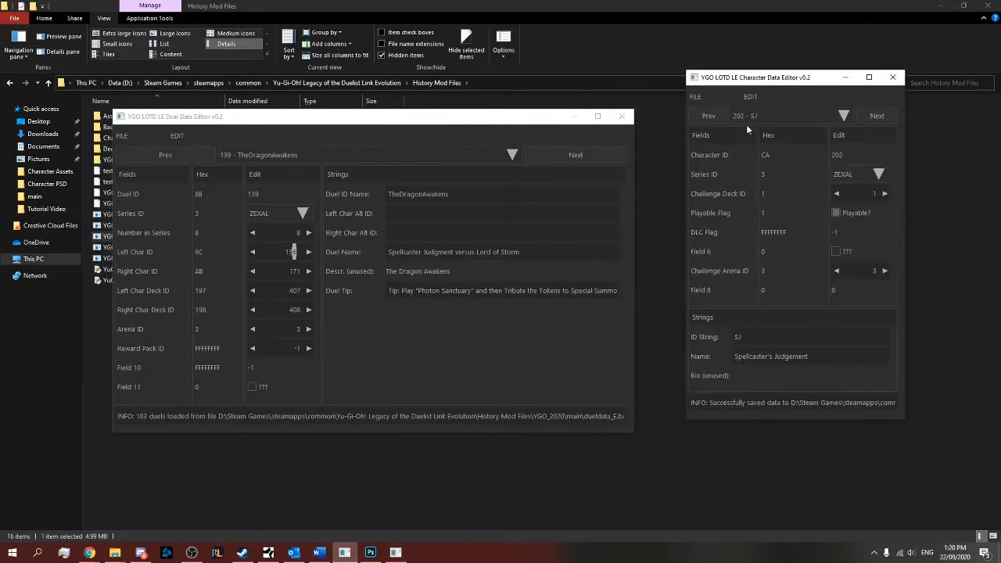
{"action": "left_click", "coordinate": [293, 250]}
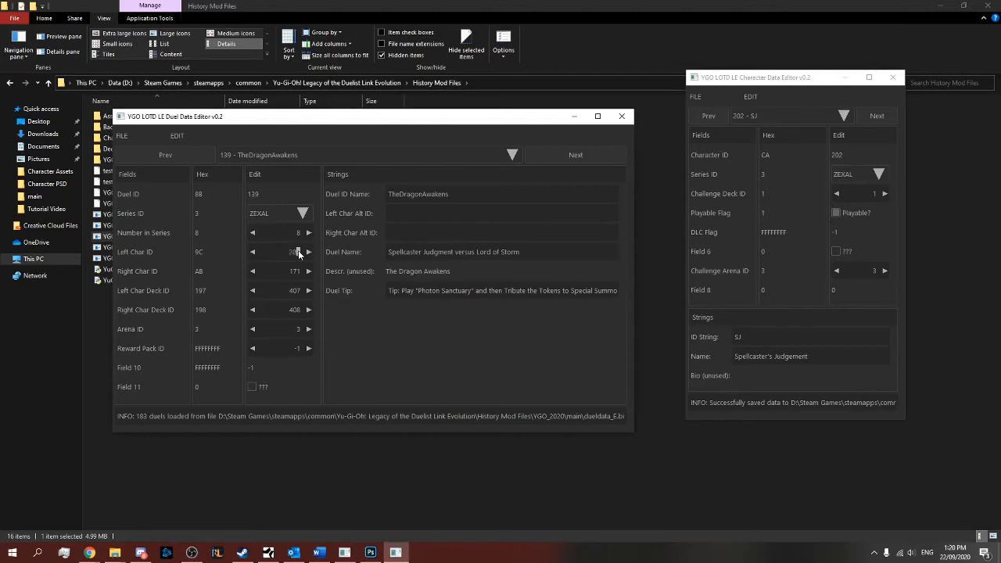
{"action": "key", "text": "Return"}
{"action": "type", "text": "'s"}
{"action": "left_click", "coordinate": [505, 391]}
Save the duel data over dueldata_E in the main folder and close both the duel and character data editors
{"action": "left_click", "coordinate": [129, 172]}
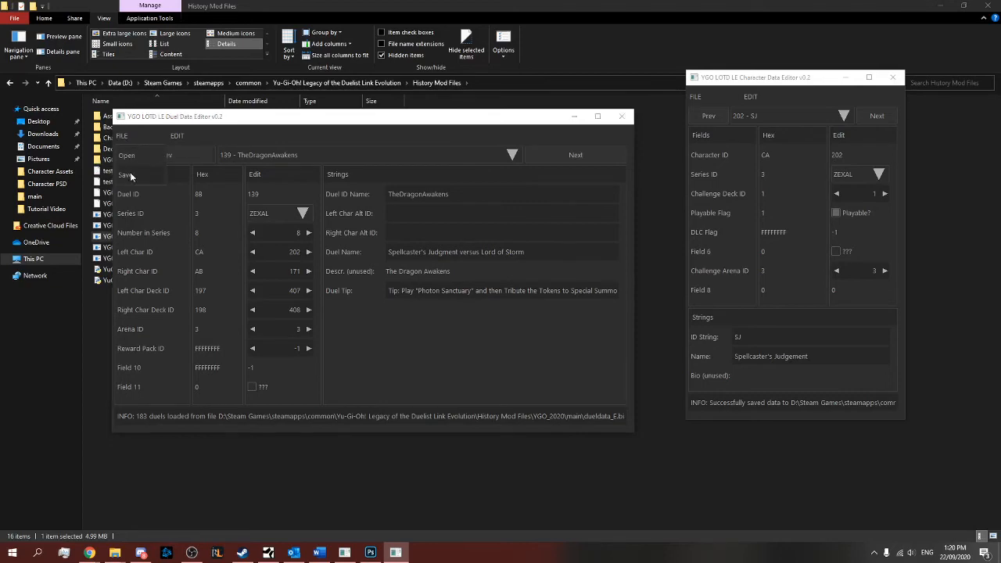
{"action": "scroll", "coordinate": [142, 178], "scroll_direction": "down", "scroll_amount": 3}
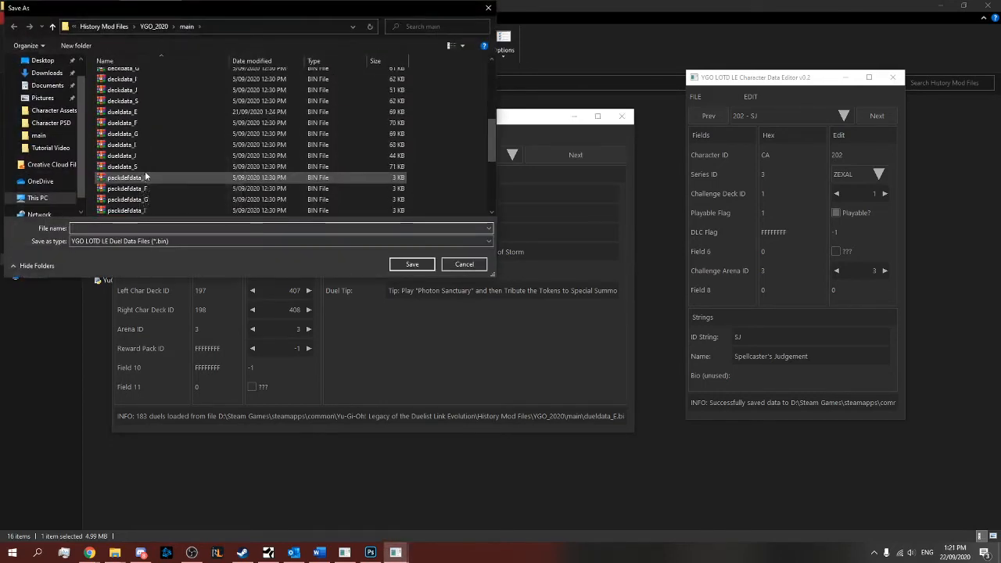
{"action": "left_click", "coordinate": [147, 114]}
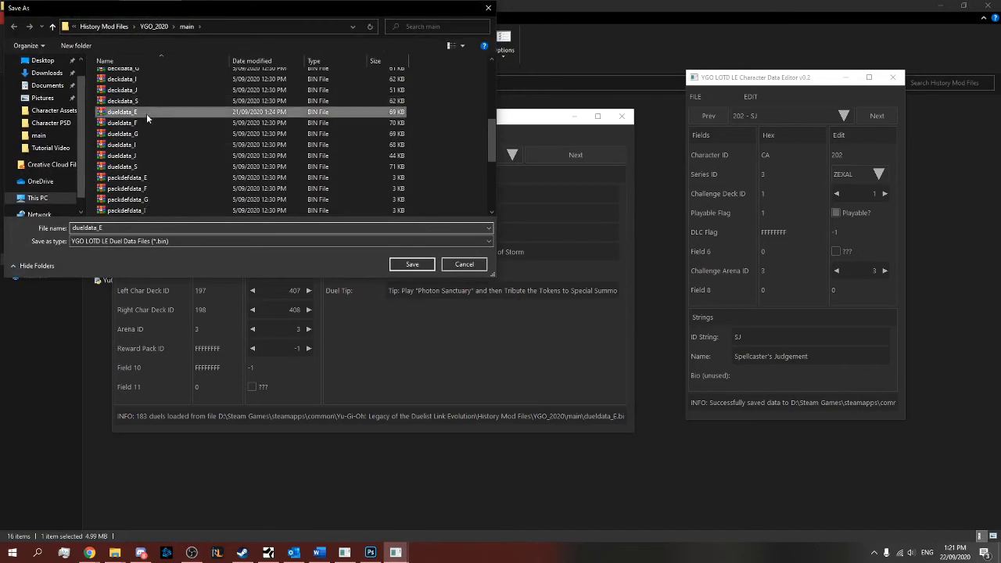
{"action": "left_click", "coordinate": [414, 264]}
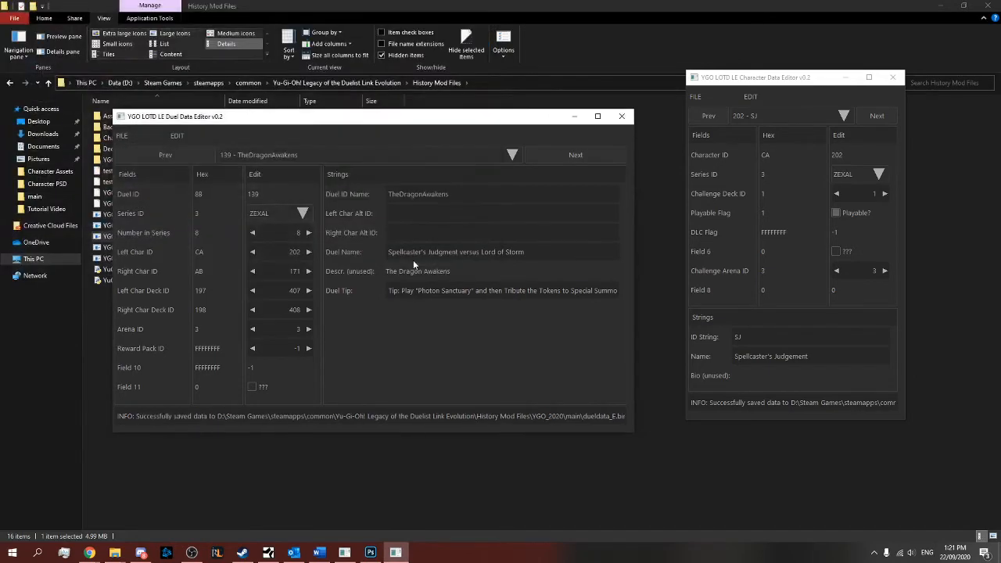
{"action": "left_click", "coordinate": [624, 119]}
{"action": "left_click", "coordinate": [895, 76]}
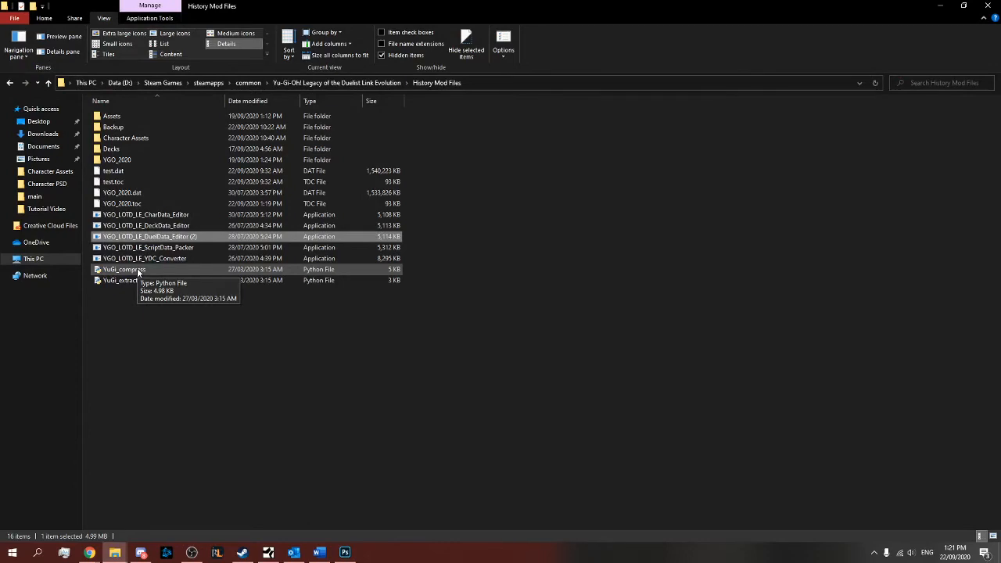
Run the YuGi_compress script to repack the mod files, and open the game's Legacy of the Duelist Link Evolution folder
{"action": "double_click", "coordinate": [137, 270]}
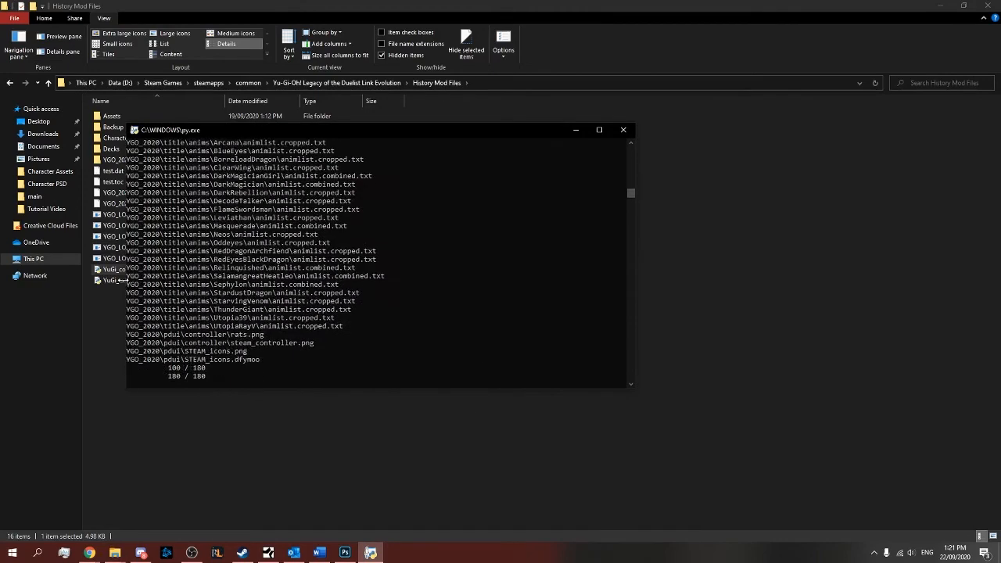
{"action": "left_click_drag", "start_coordinate": [440, 166], "coordinate": [211, 181]}
{"action": "left_click", "coordinate": [344, 82]}
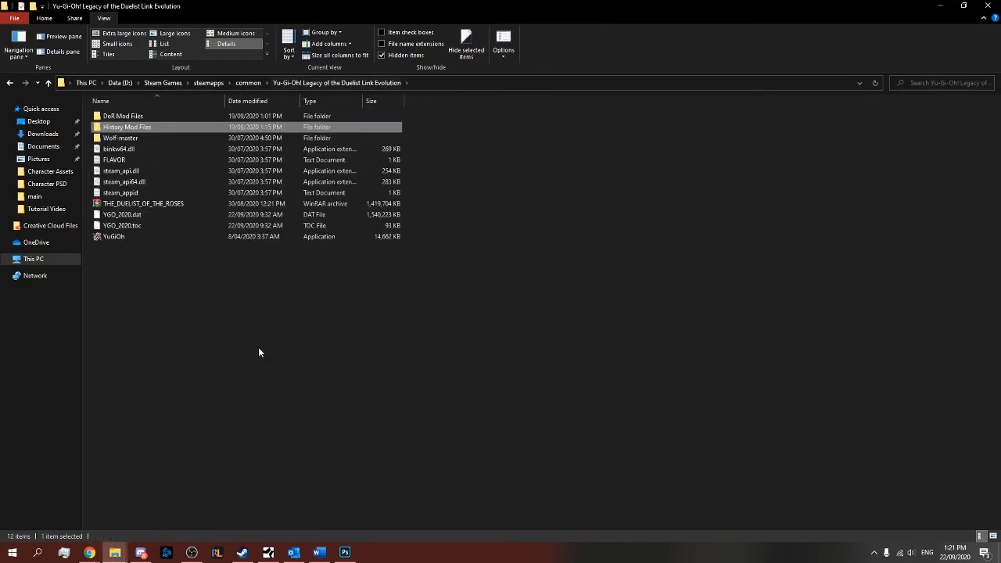
Paste the copied test.dat and test.toc files from History Mod Files into the game's Legacy of the Duelist Link Evolution folder
{"action": "right_click", "coordinate": [259, 348]}
{"action": "left_click", "coordinate": [327, 420]}
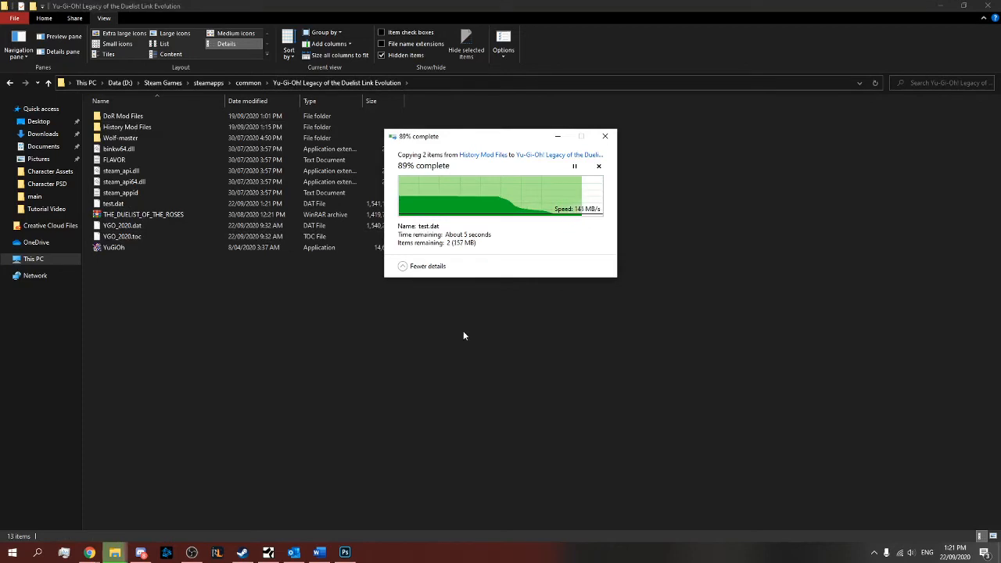
{"action": "left_click", "coordinate": [380, 274]}
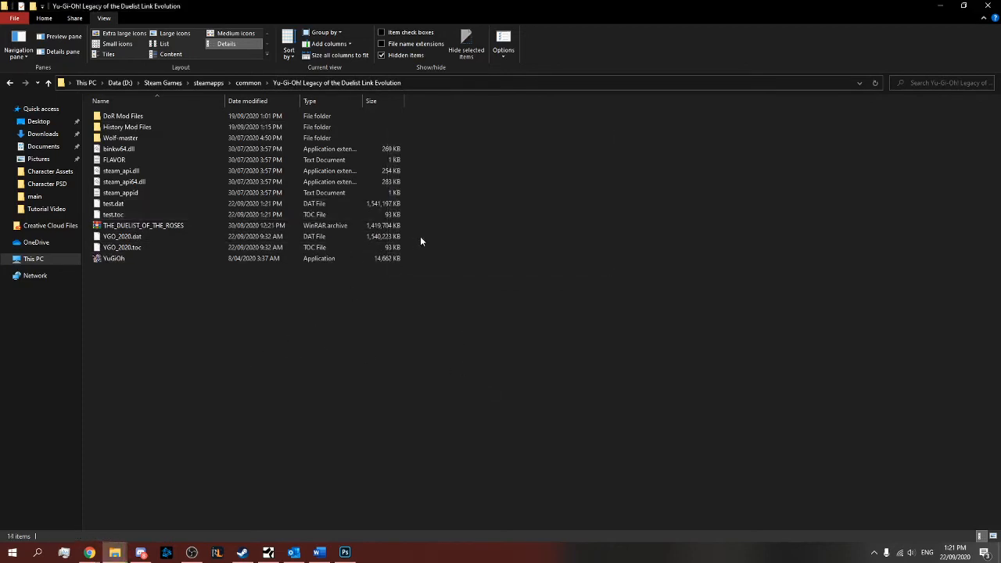
Delete the old YGO_2020.dat and YGO_2020.toc files from the game folder
{"action": "left_click_drag", "start_coordinate": [420, 240], "coordinate": [353, 252]}
{"action": "key", "text": "Delete"}
{"action": "key", "text": "Return"}
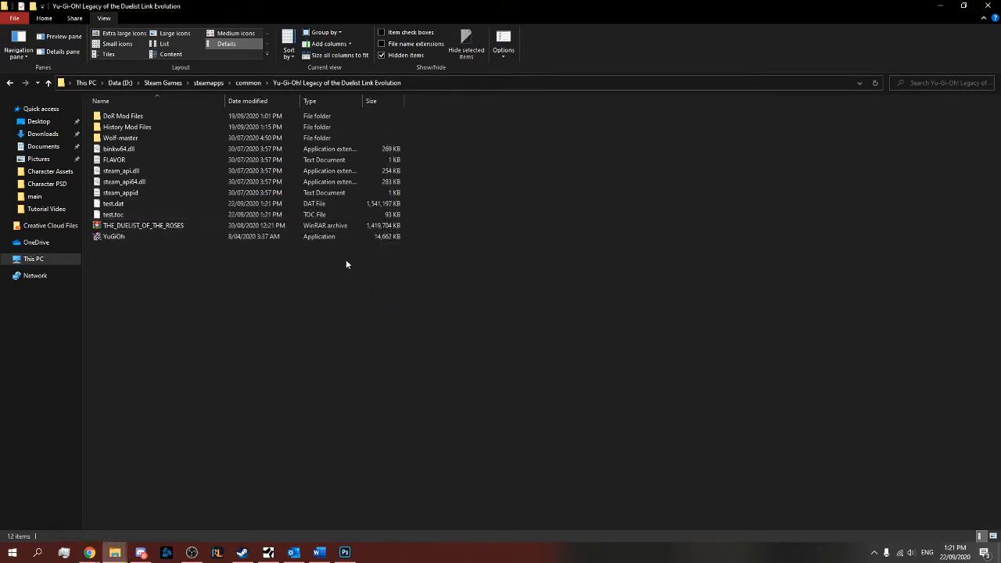
Rename the test.dat and test.toc files together as YGO_2020, keeping their extensions
{"action": "left_click_drag", "start_coordinate": [420, 195], "coordinate": [208, 216]}
{"action": "right_click", "coordinate": [176, 203]}
{"action": "left_click", "coordinate": [213, 359]}
{"action": "type", "text": "YGO_2020"}
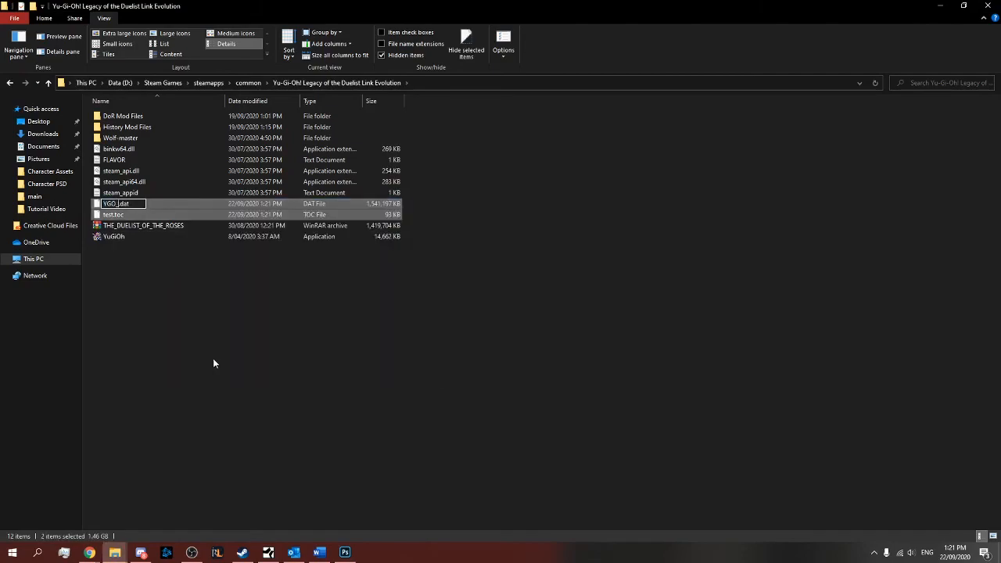
{"action": "key", "text": "Return"}
Launch the YuGiOh application and open the Yu-Gi-Oh! ZEXAL series in the single-player campaign
{"action": "double_click", "coordinate": [114, 236]}
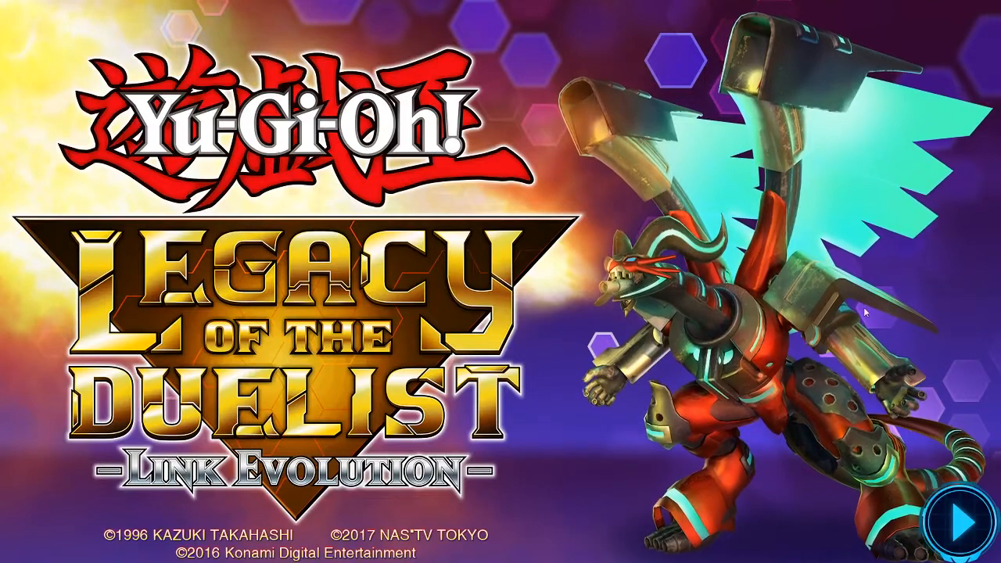
{"action": "left_click", "coordinate": [973, 527]}
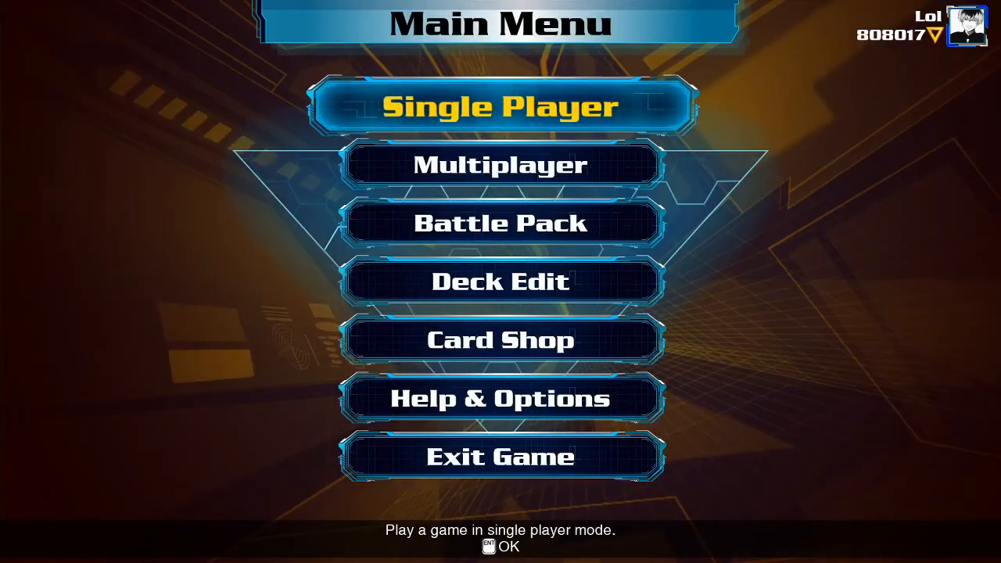
{"action": "left_click", "coordinate": [510, 113]}
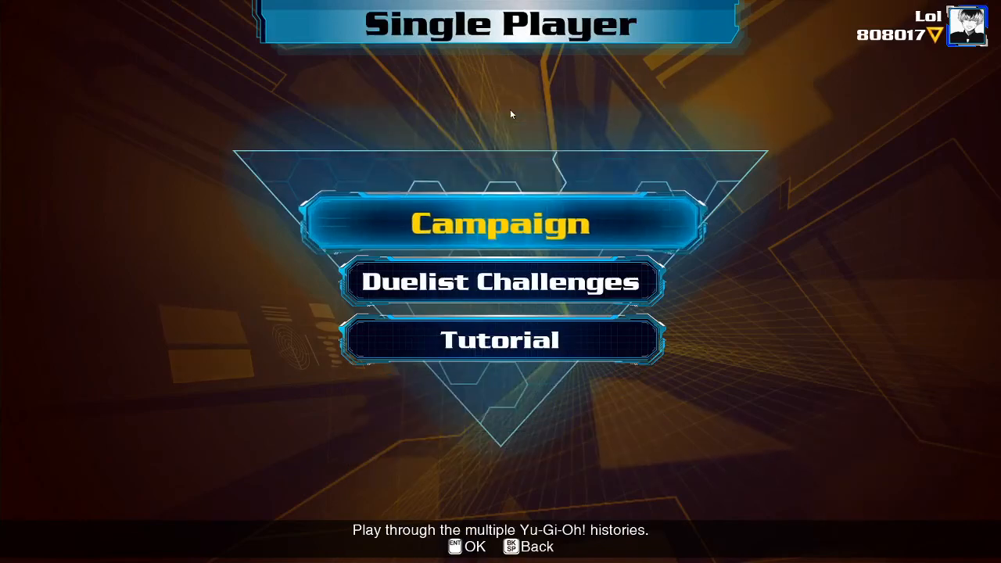
{"action": "left_click", "coordinate": [502, 222]}
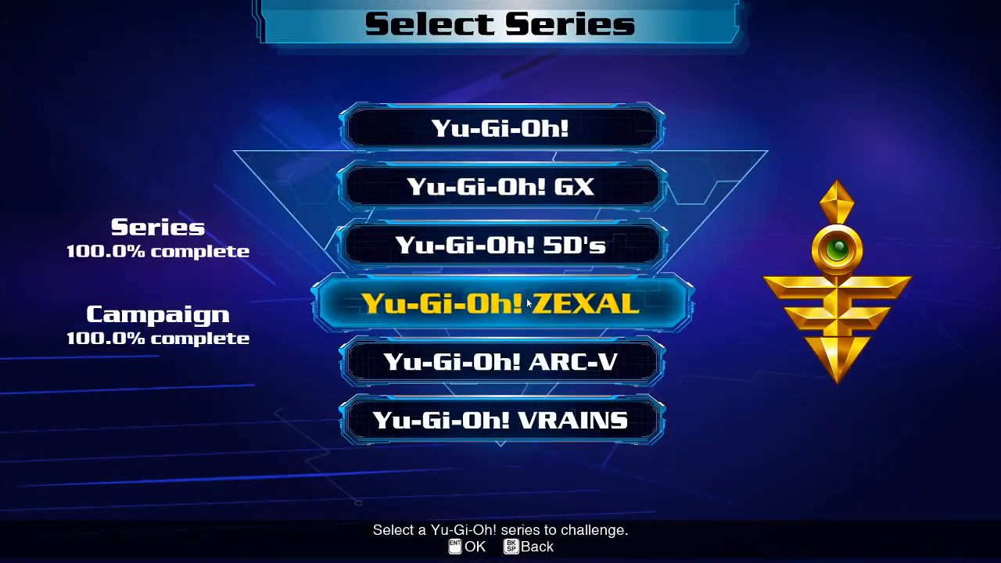
{"action": "left_click", "coordinate": [525, 297]}
Find and choose the duel "Spellcaster's Judgment versus Lord of Storm" in the ZEXAL duel list
{"action": "scroll", "coordinate": [526, 289], "scroll_direction": "down", "scroll_amount": 2}
{"action": "scroll", "coordinate": [527, 292], "scroll_direction": "down", "scroll_amount": 2}
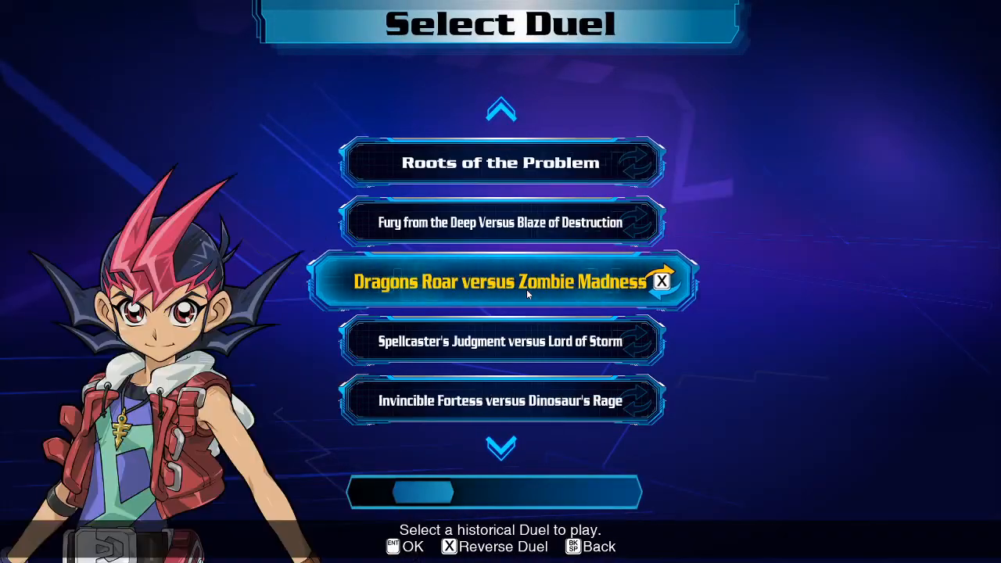
{"action": "scroll", "coordinate": [527, 291], "scroll_direction": "down", "scroll_amount": 1}
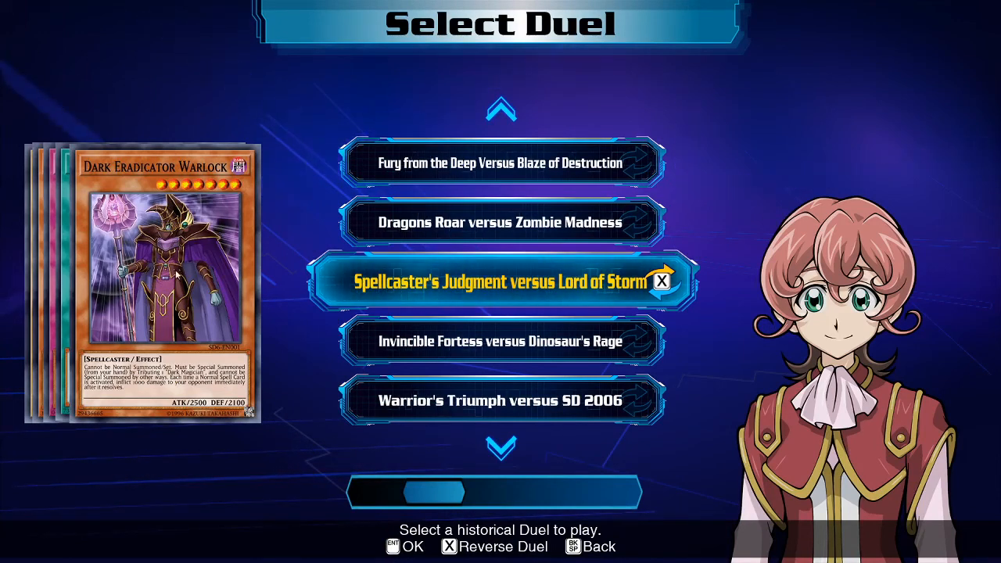
{"action": "left_click", "coordinate": [413, 289]}
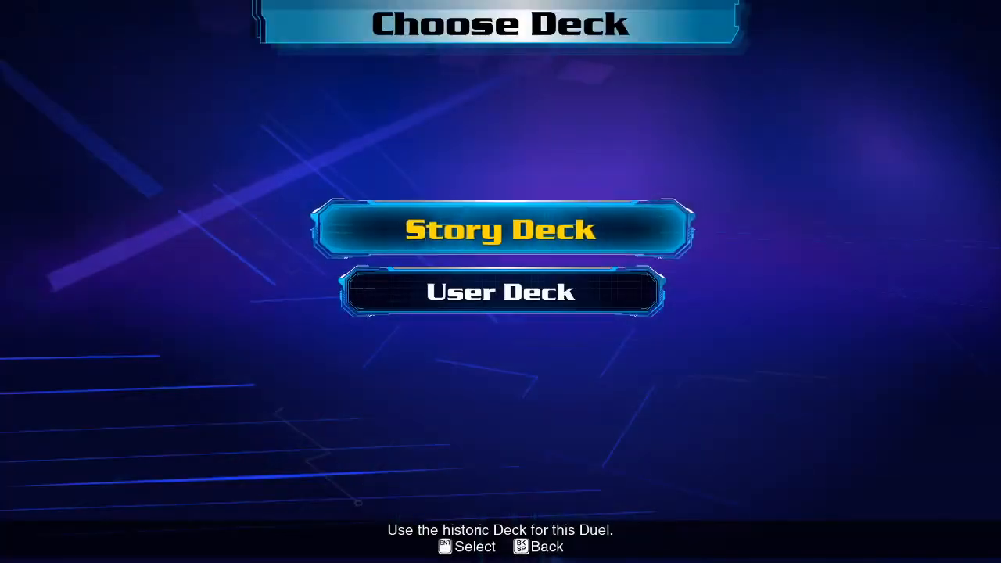
Start the duel with the Story Deck and choose Rock in the opening Rock, Paper or Scissors round
{"action": "left_click", "coordinate": [480, 231]}
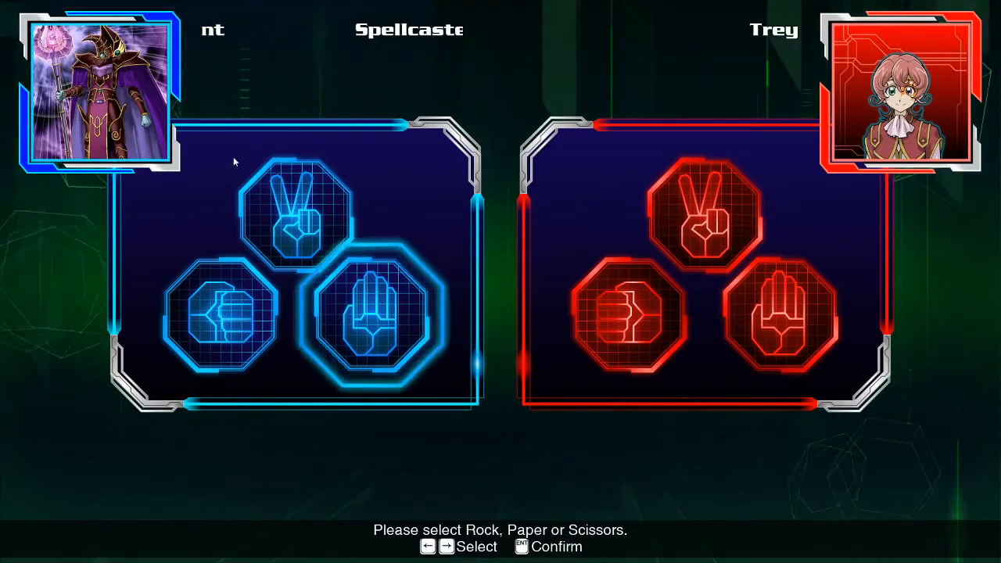
{"action": "key", "text": "Left"}
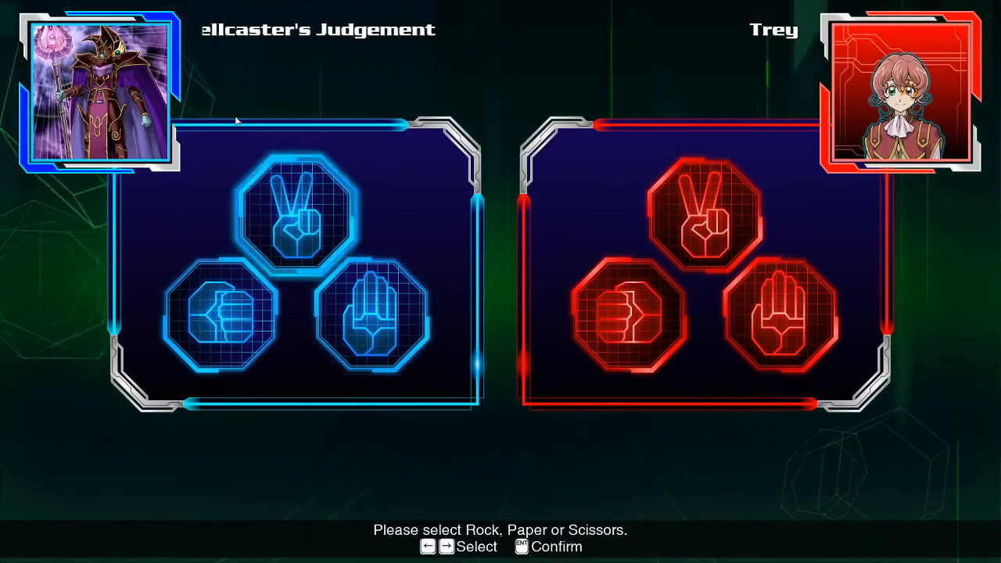
{"action": "left_click", "coordinate": [234, 309]}
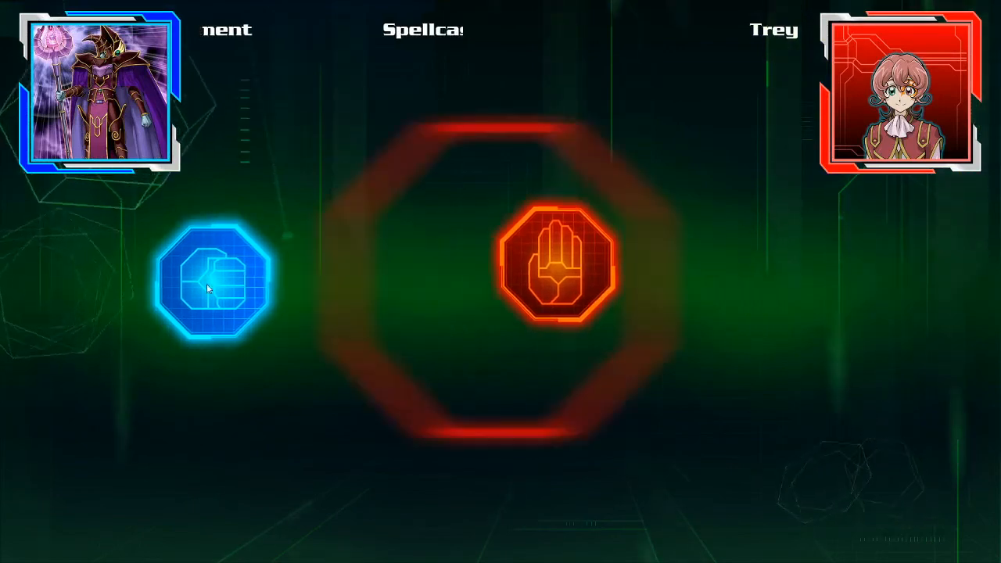